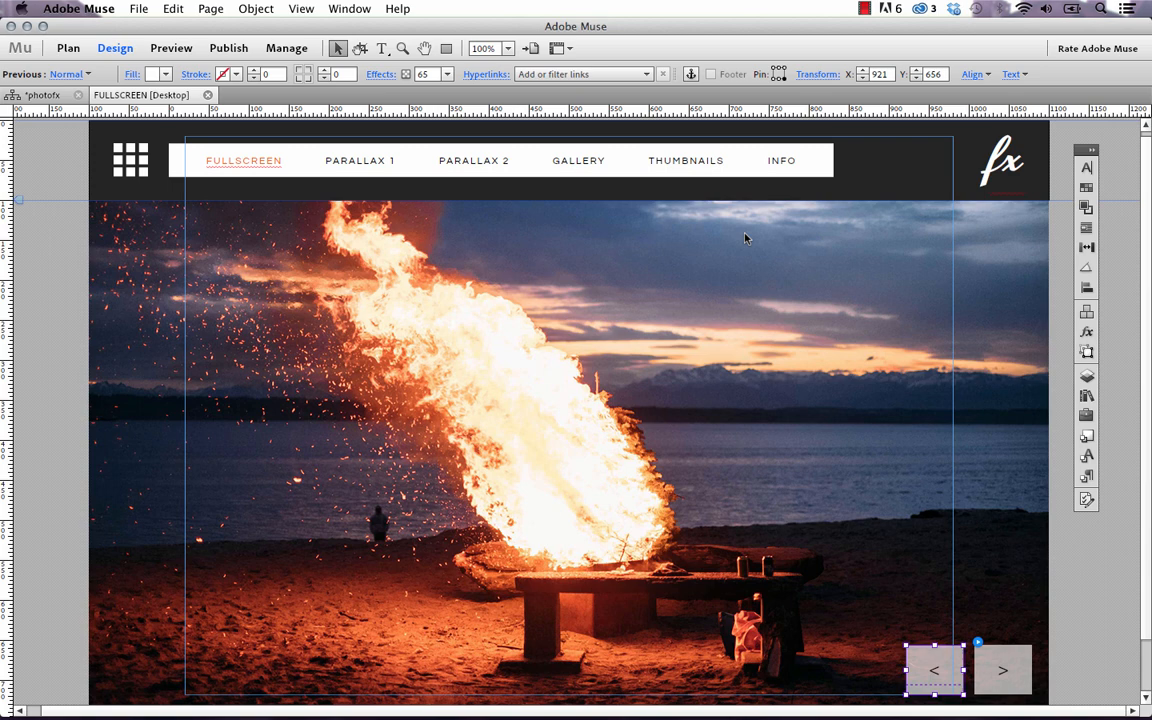
# Switch the photofx site tab to Plan view to see every page thumbnail and the Navigation Menu master
pyautogui.click(40, 95)
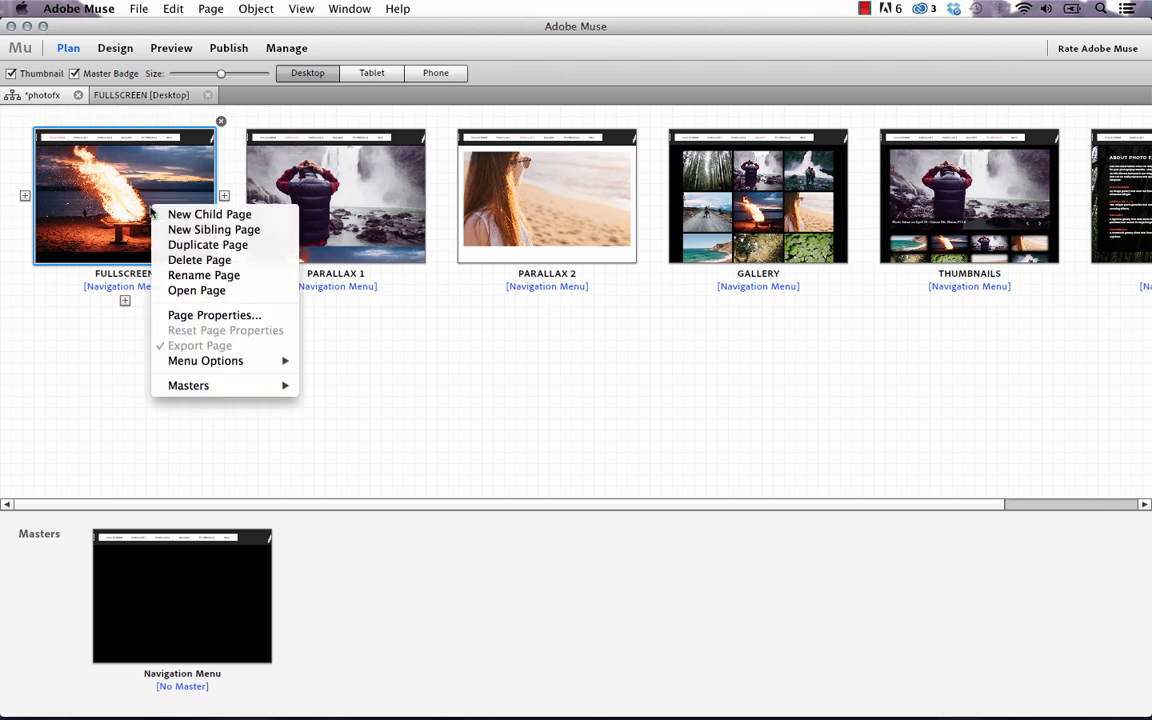
pyautogui.rightClick(152, 208)
pyautogui.click(202, 247)
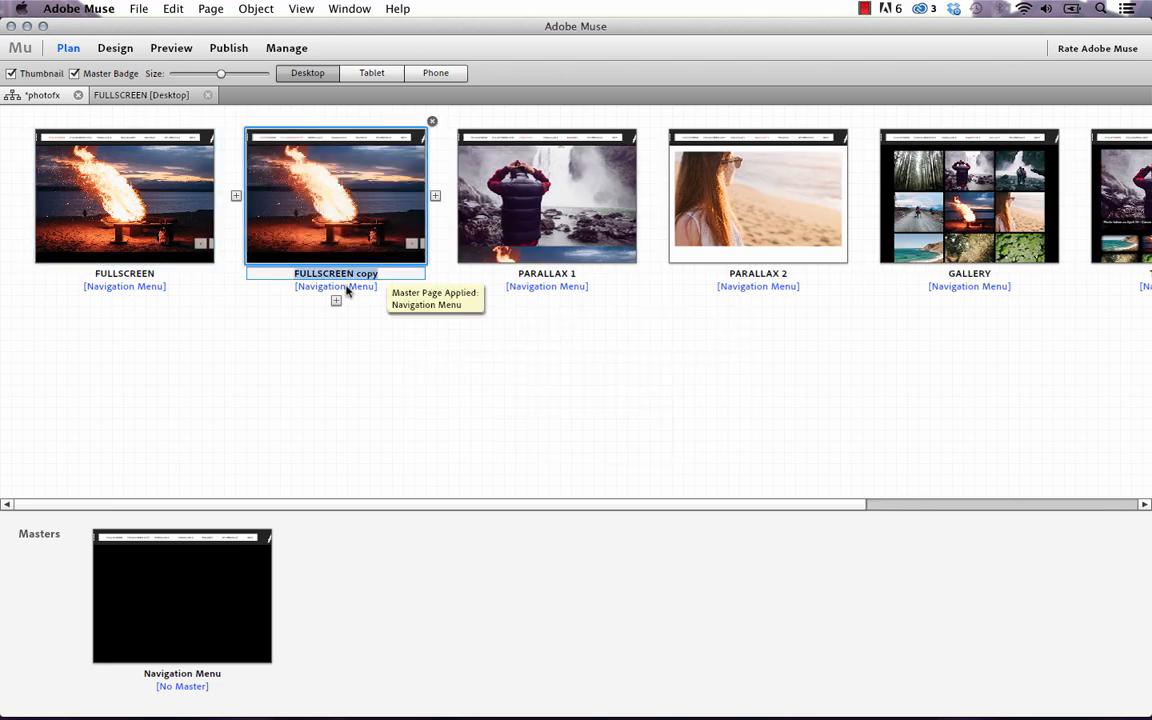
pyautogui.write('FULLSCREEN 2')
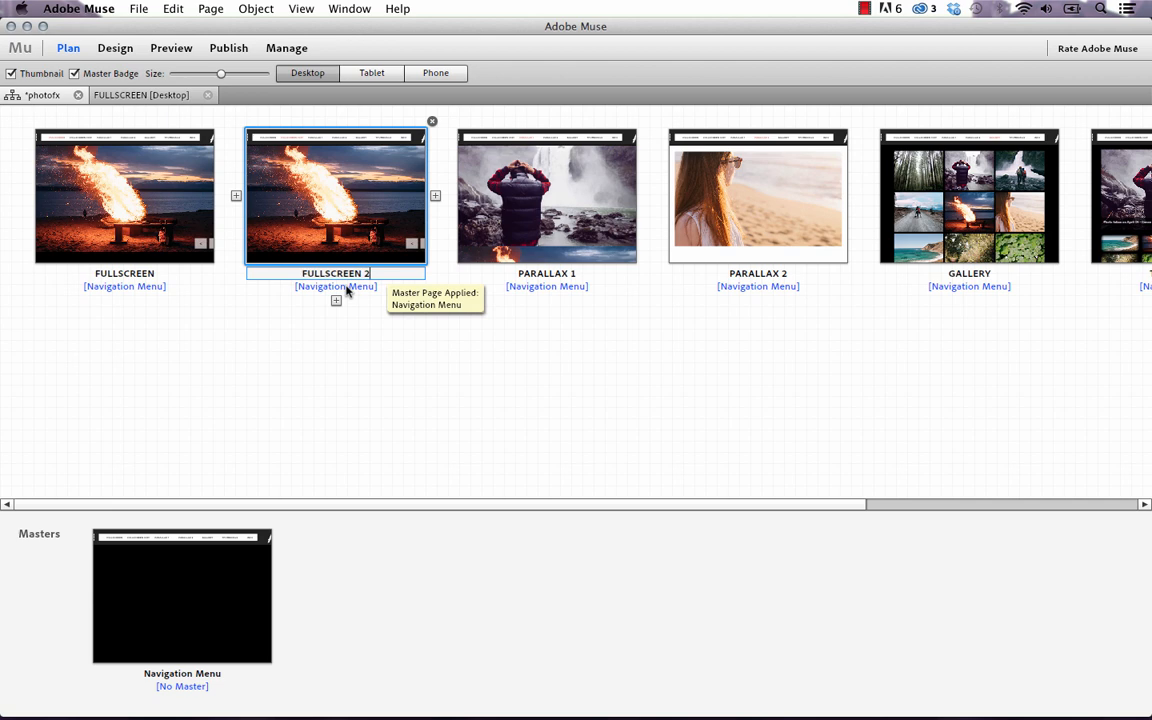
pyautogui.press('Return')
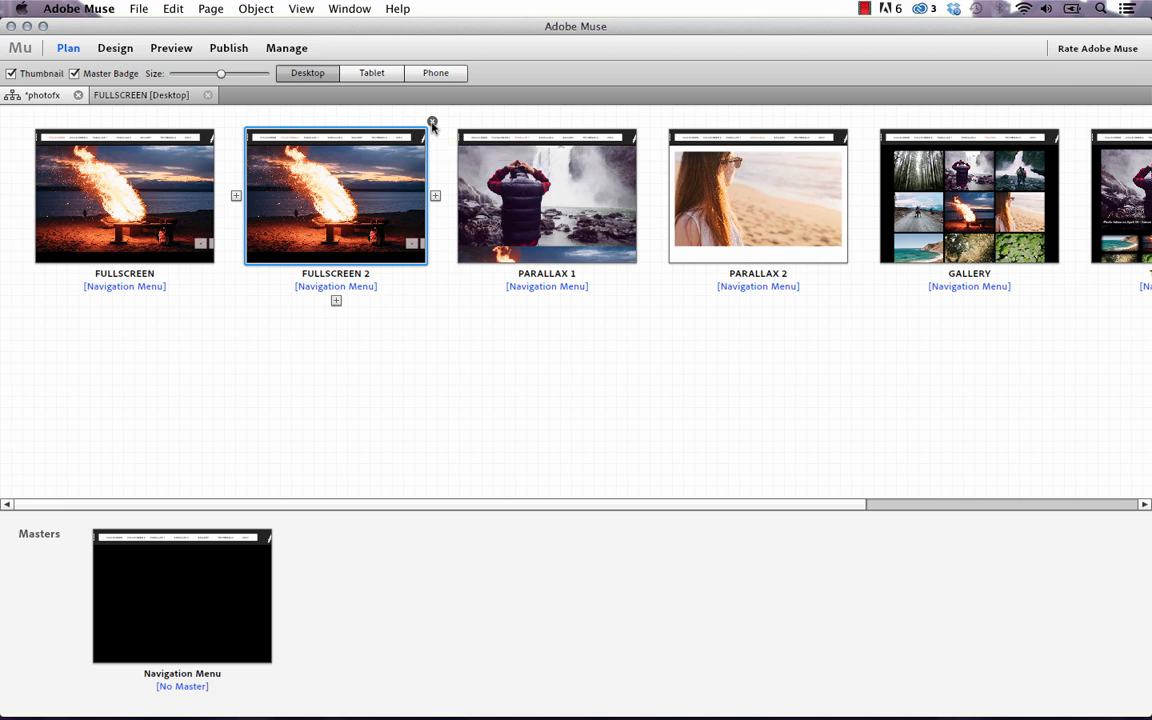
pyautogui.click(432, 123)
pyautogui.click(626, 366)
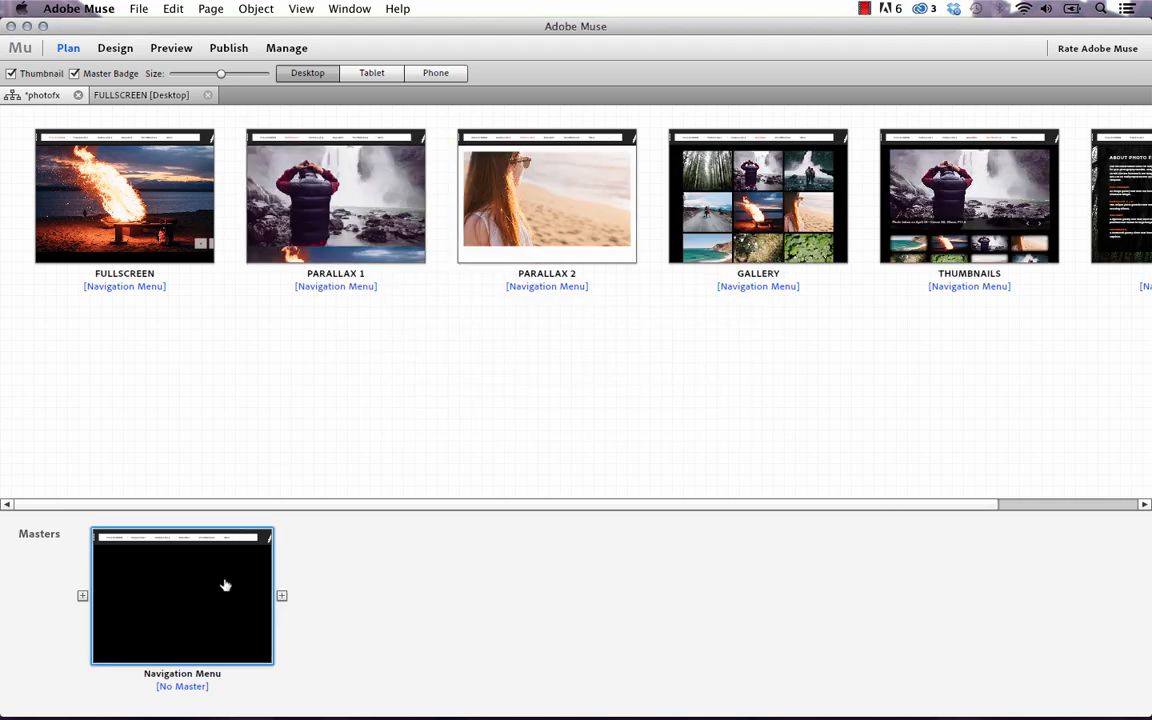
# Open the Navigation Menu master, preview it in Firefox, try its grid-icon menu, and return to Muse
pyautogui.doubleClick(226, 586)
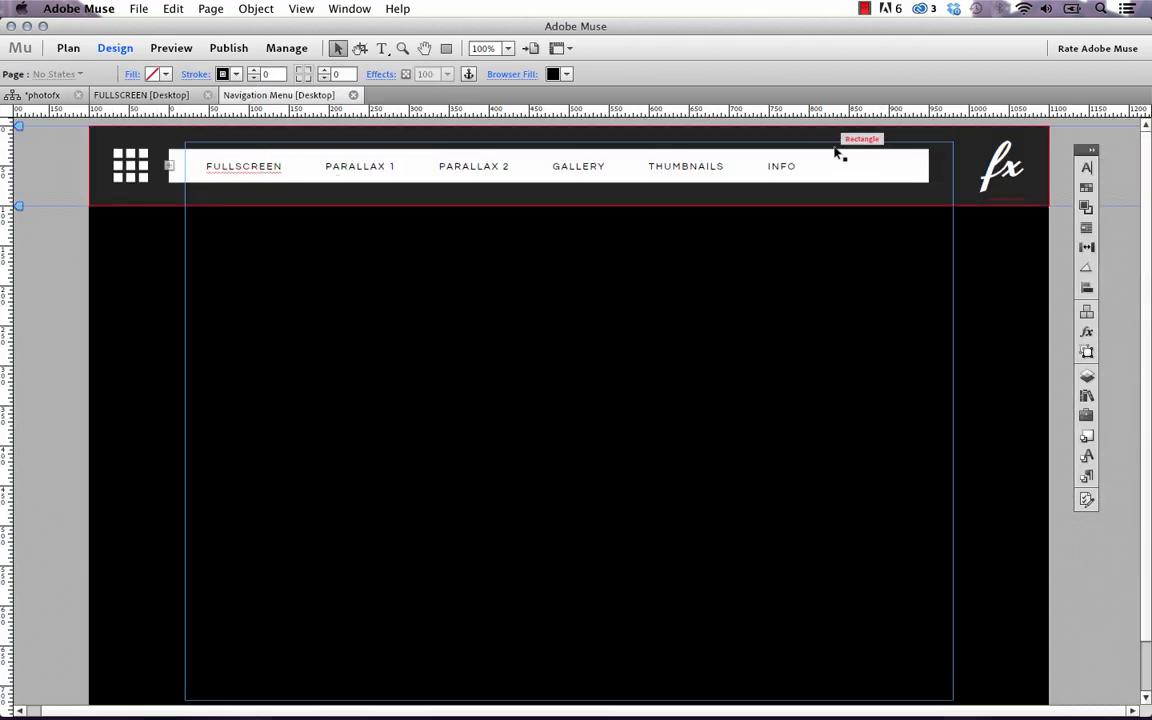
pyautogui.click(139, 9)
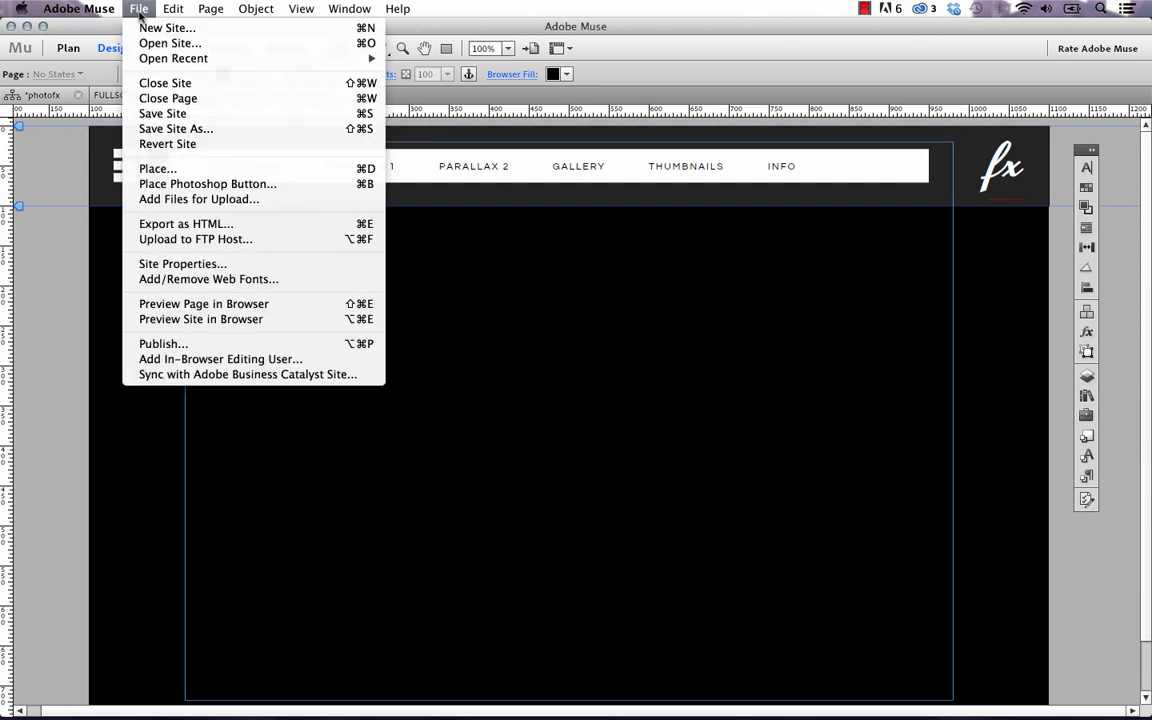
pyautogui.click(224, 315)
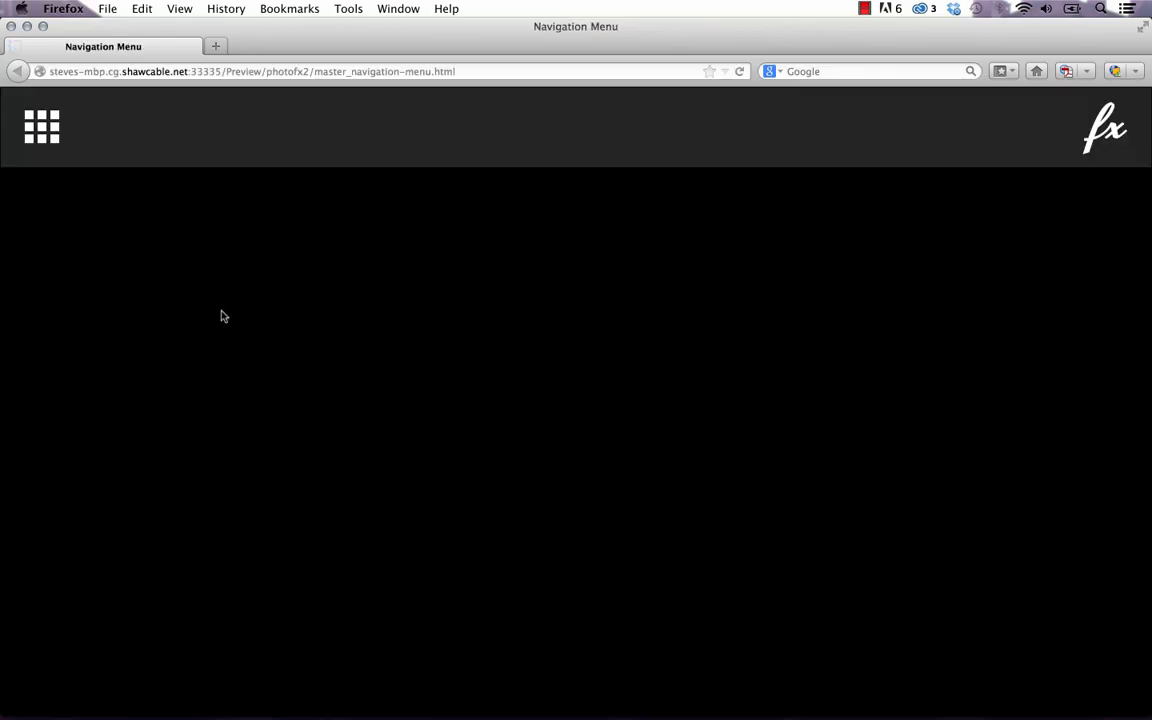
pyautogui.click(50, 134)
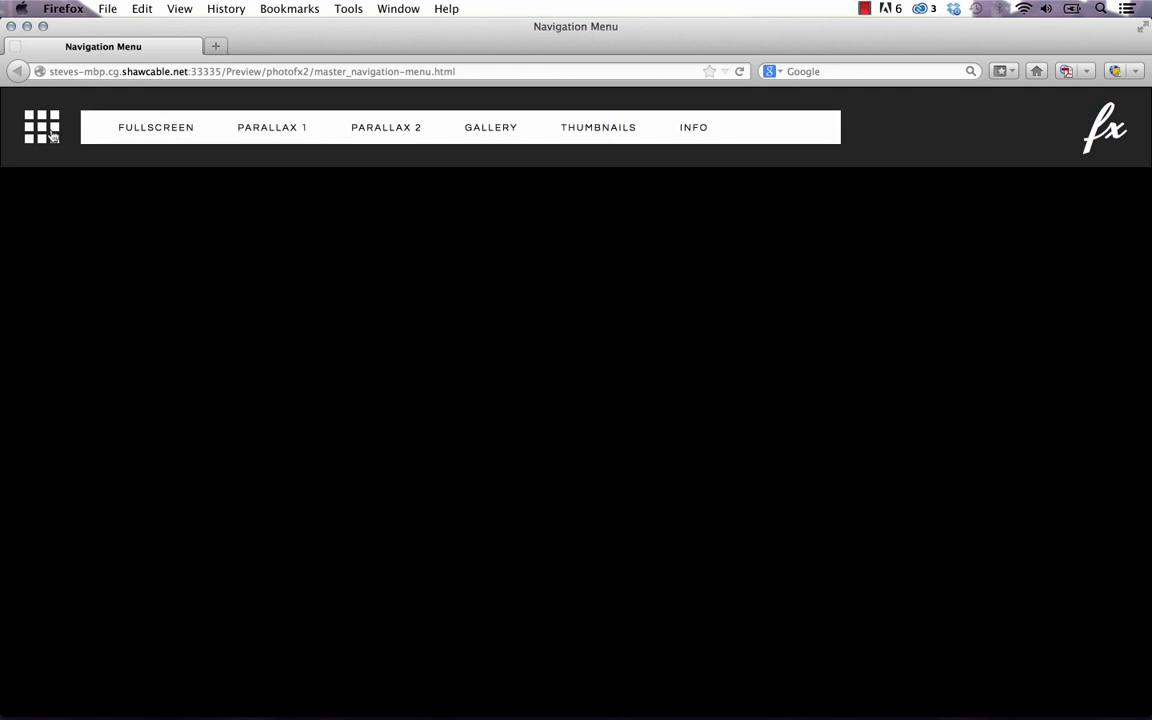
pyautogui.moveTo(372, 700)
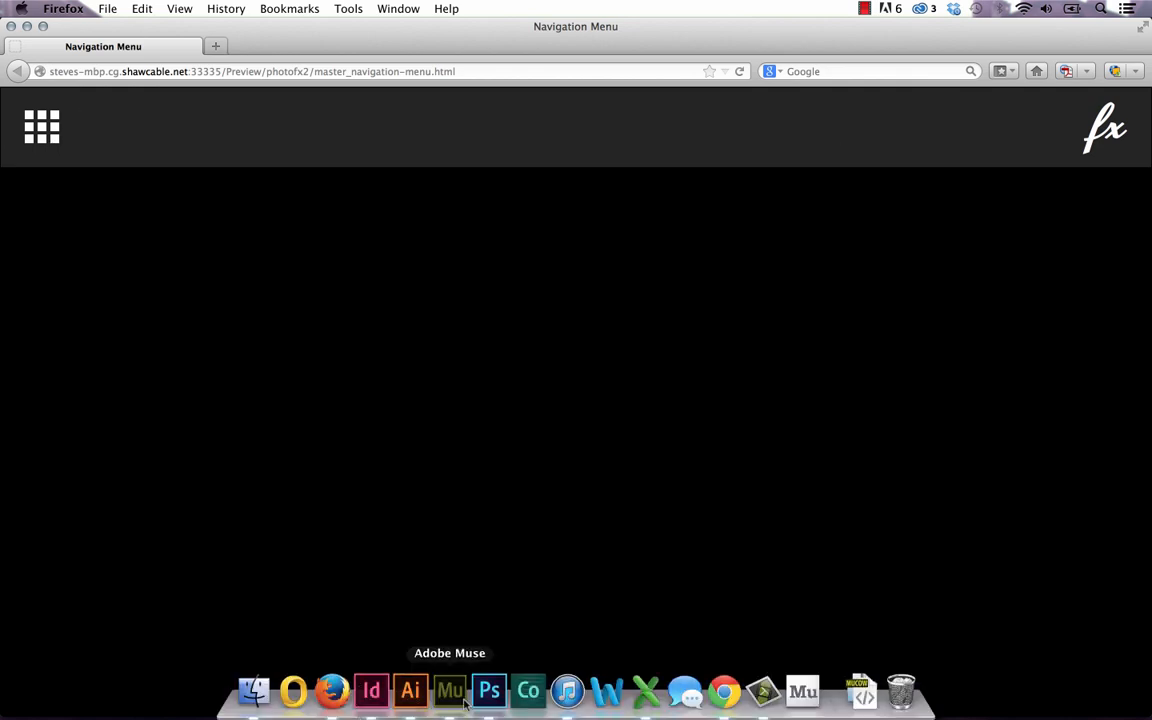
pyautogui.click(465, 705)
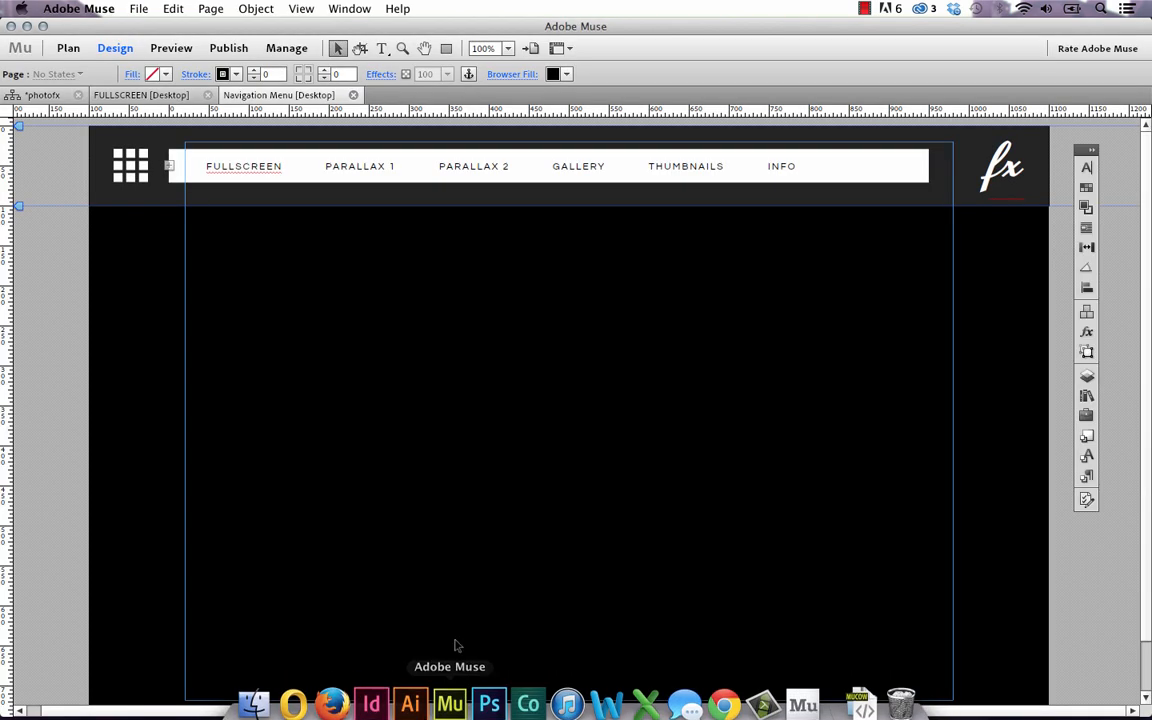
# Select the header's navigation composition around the grid icon and open its Composition Options
pyautogui.click(133, 170)
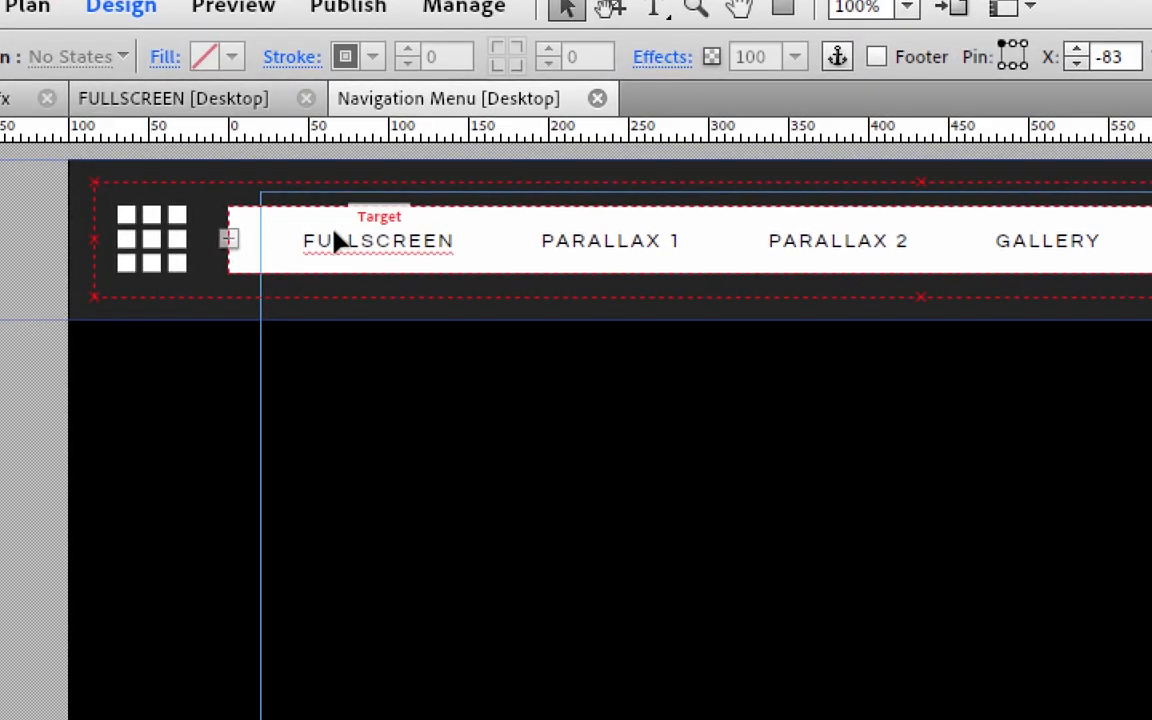
pyautogui.click(368, 240)
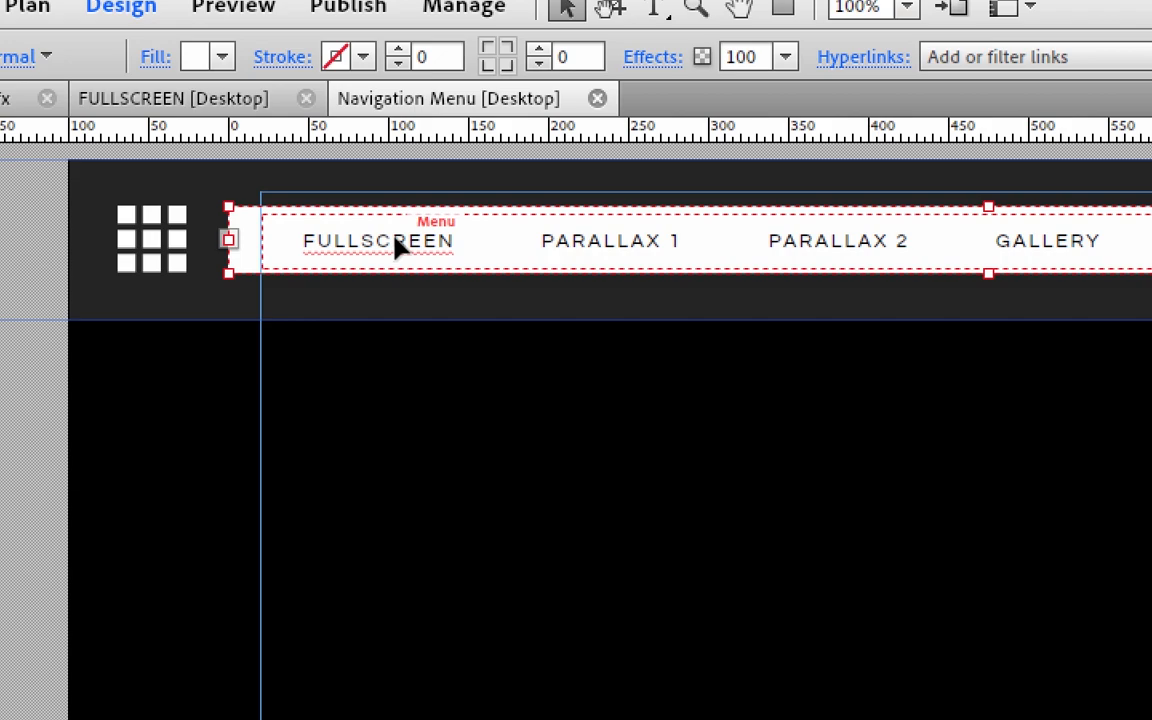
pyautogui.click(320, 241)
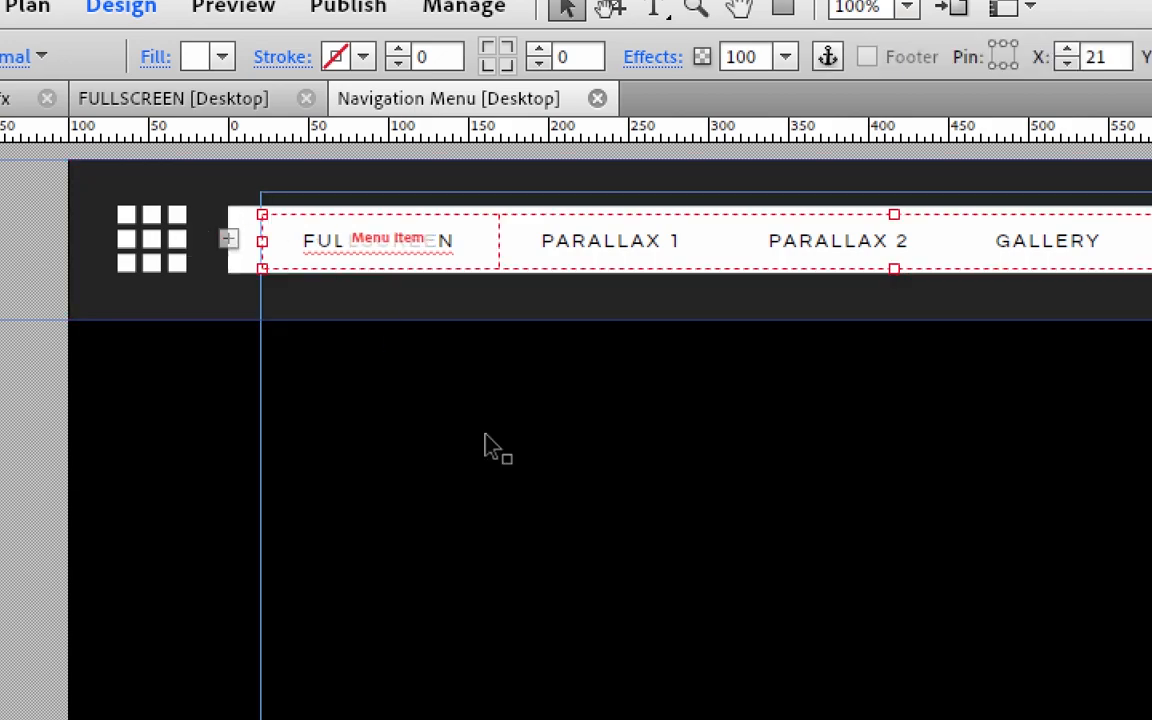
pyautogui.click(486, 435)
pyautogui.click(374, 251)
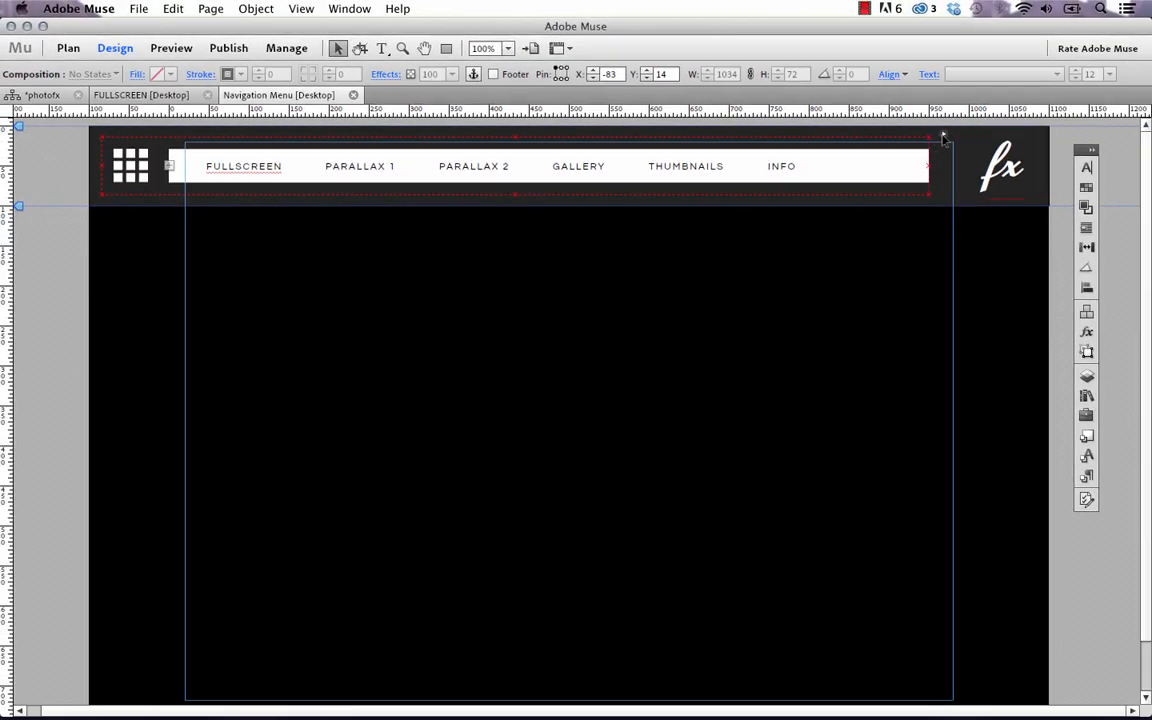
pyautogui.click(1062, 140)
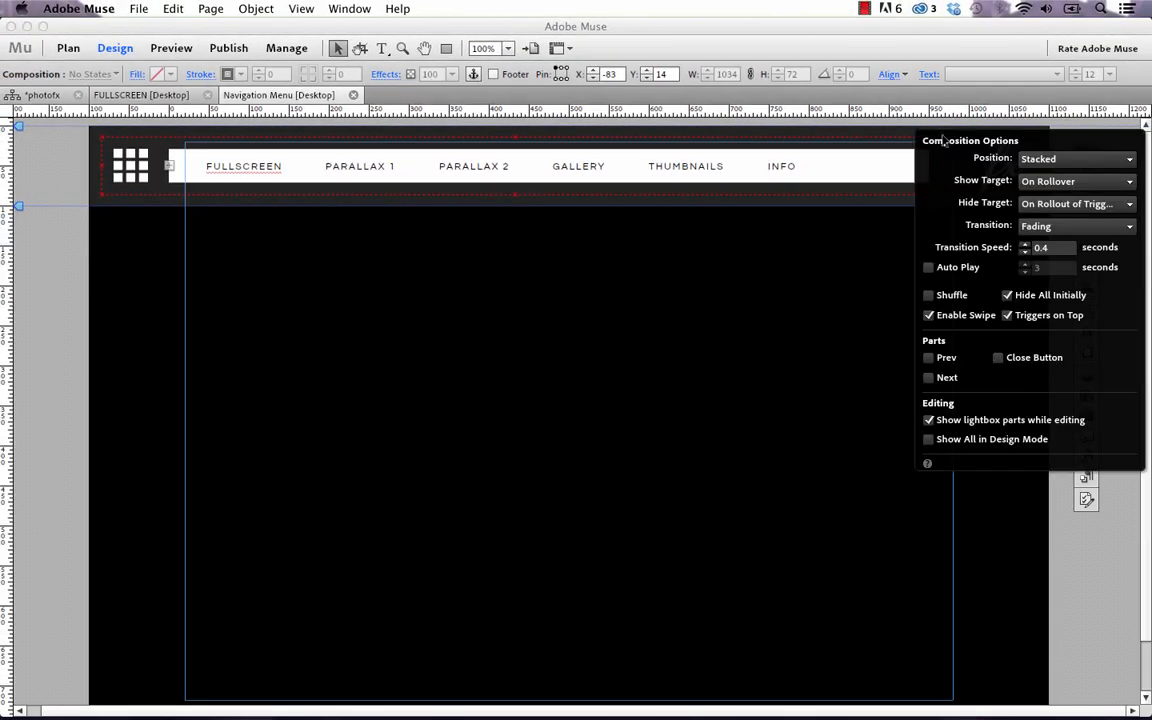
# Toggle 'Show lightbox parts while editing' off and back on, then close the composition options
pyautogui.click(928, 420)
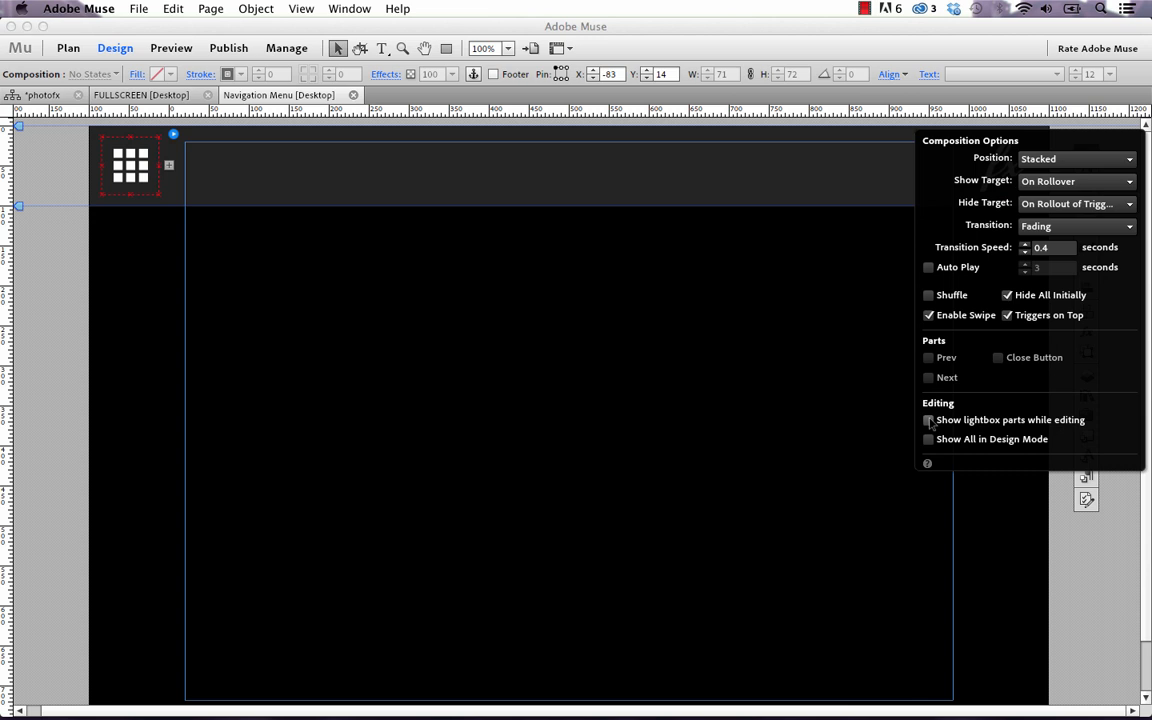
pyautogui.click(928, 420)
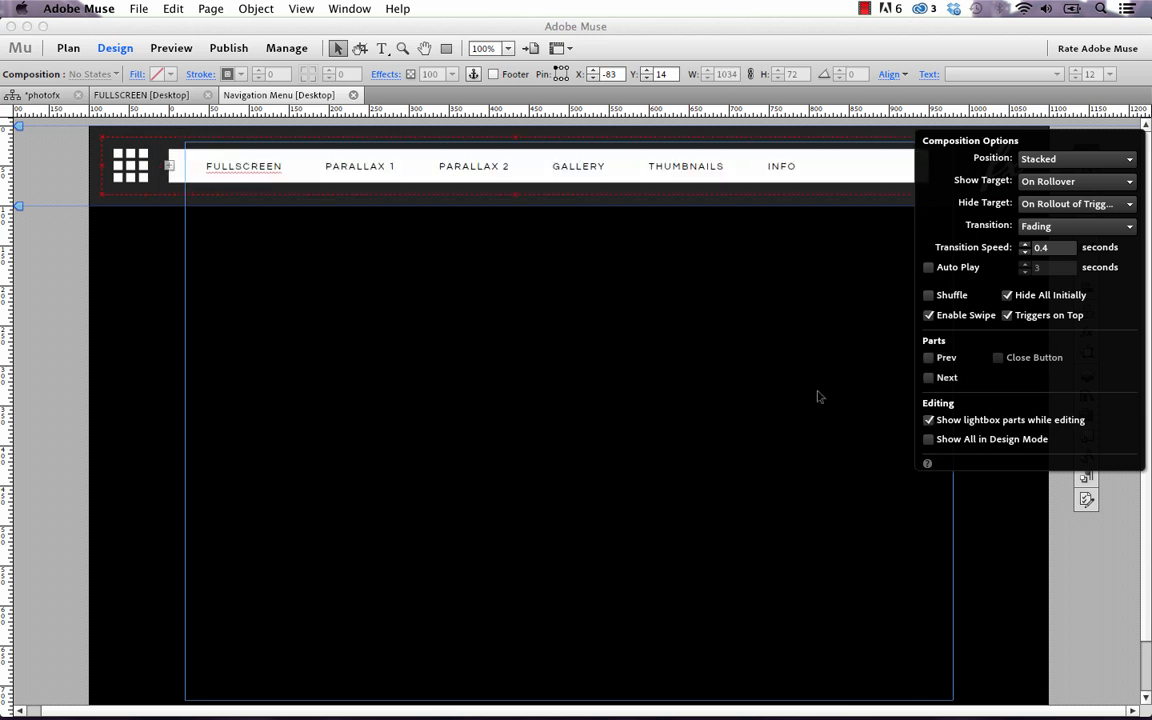
pyautogui.click(272, 170)
# Select the FULLSCREEN menu label and show its text settings: Questrial 12 pt, tracking 2, 120% leading
pyautogui.click(272, 170)
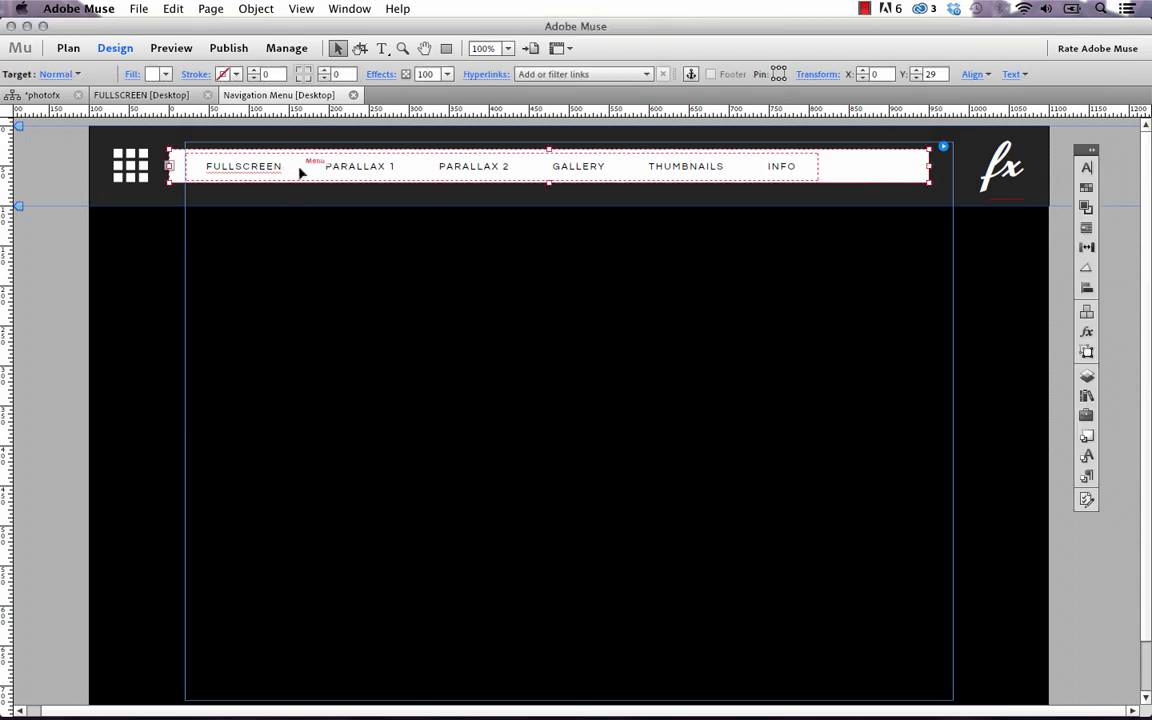
pyautogui.click(272, 170)
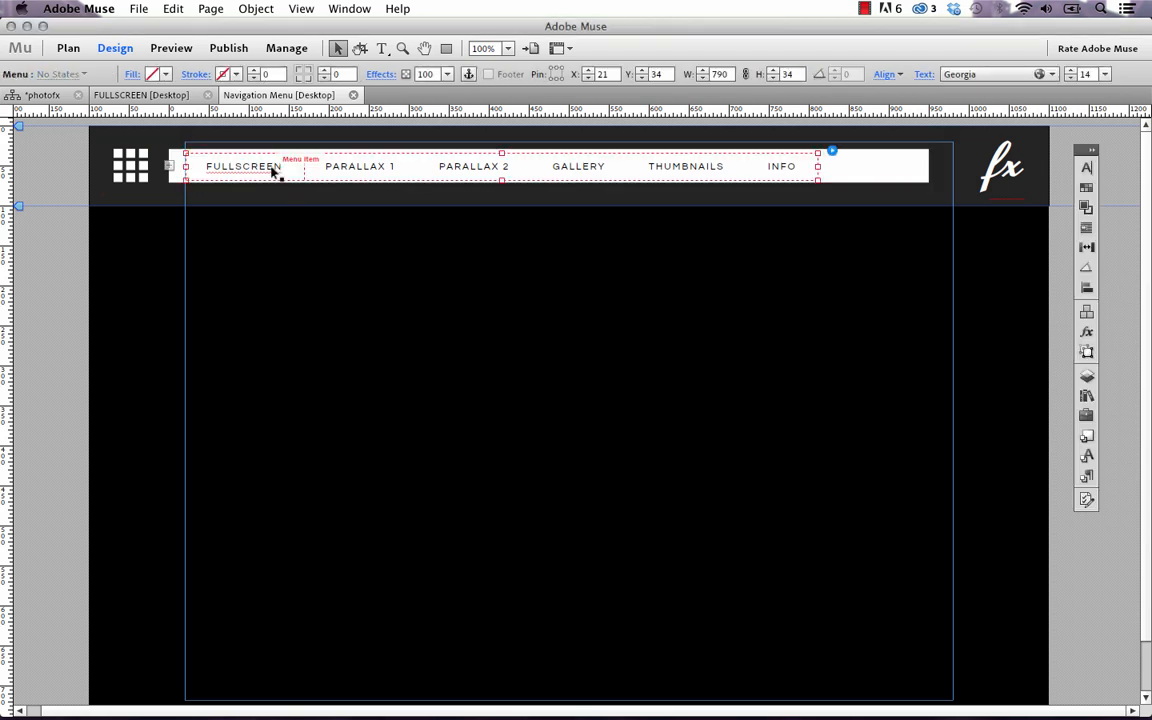
pyautogui.click(272, 170)
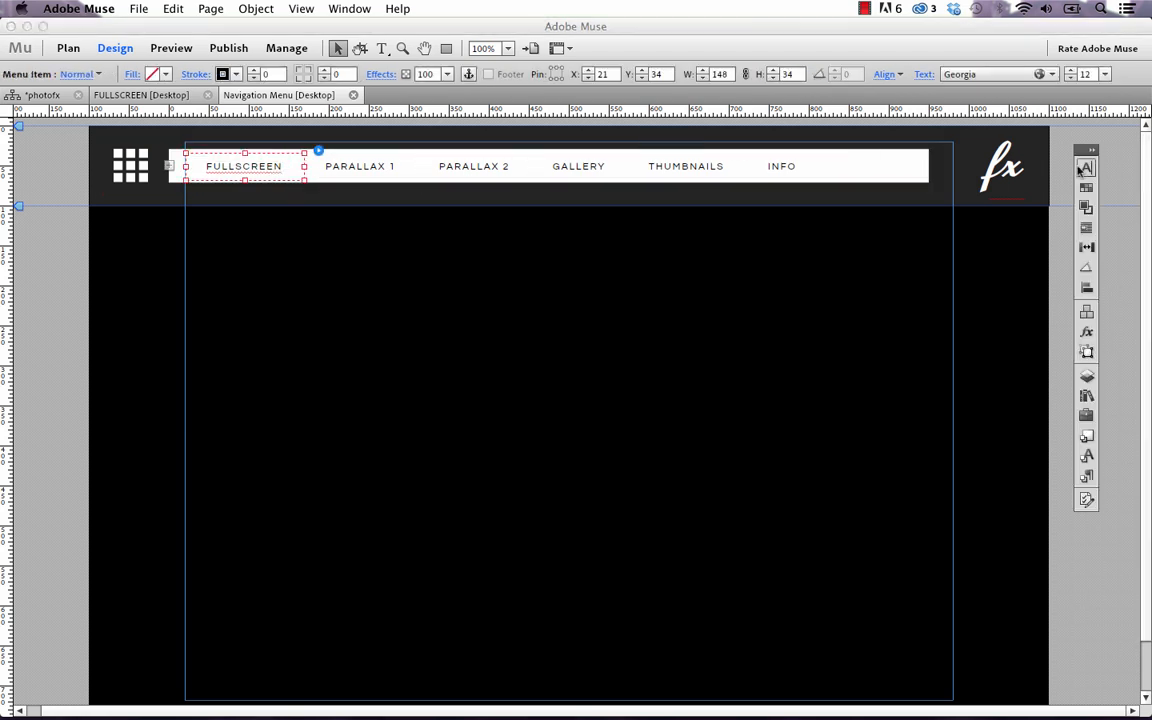
pyautogui.click(1084, 168)
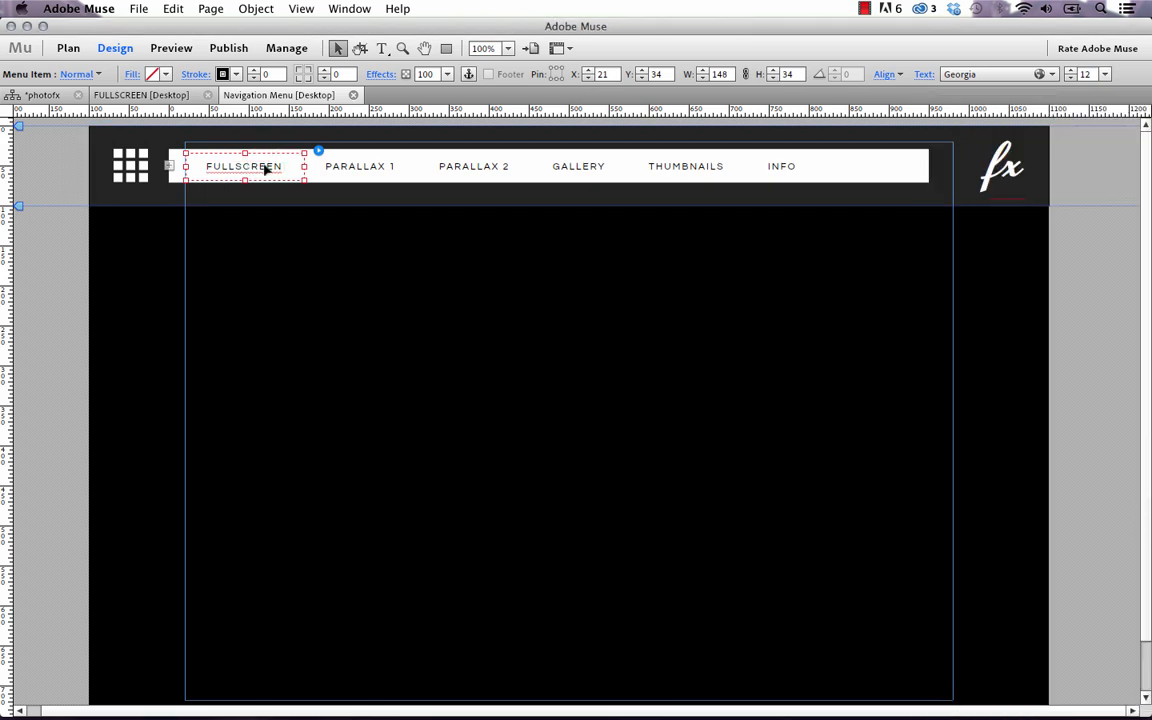
pyautogui.click(268, 170)
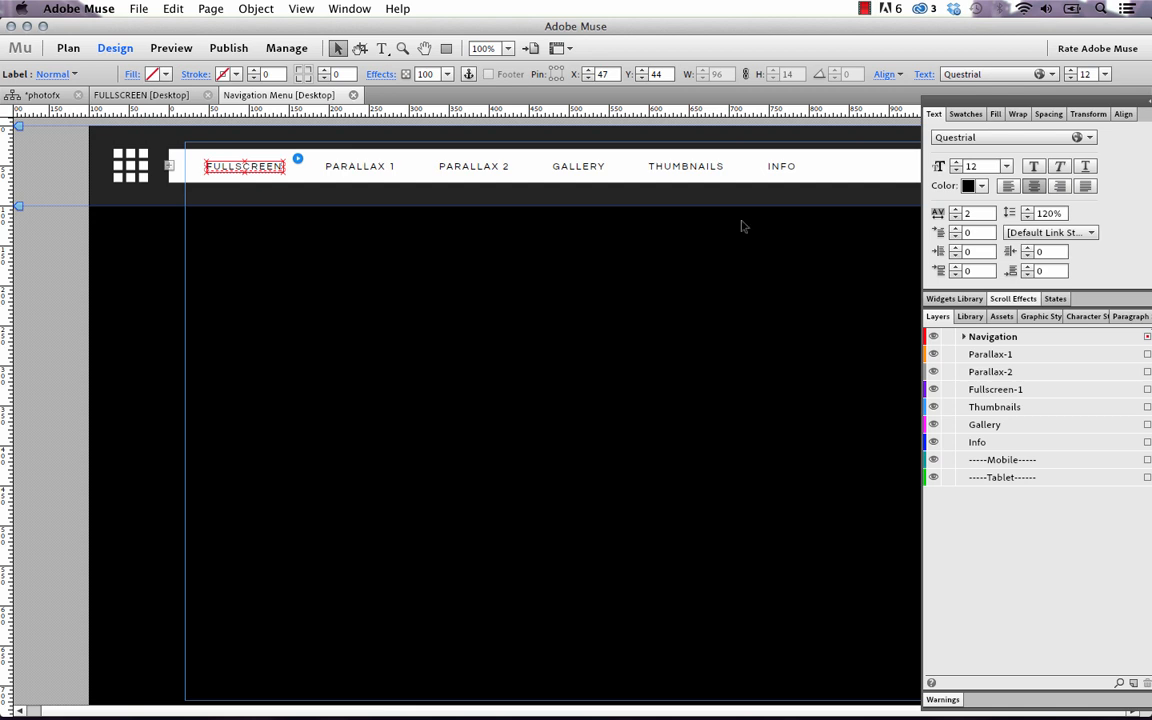
# Collapse the side panels into an icon strip and move it aside
pyautogui.click(1145, 102)
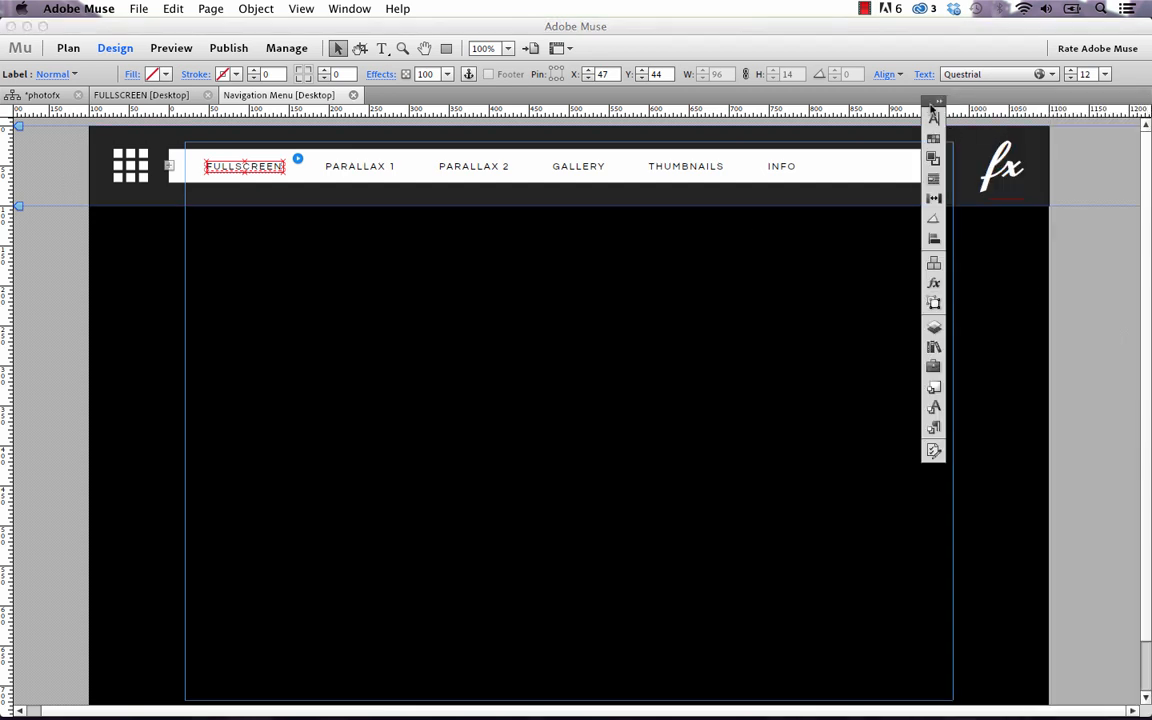
pyautogui.moveTo(934, 114); pyautogui.dragTo(1091, 176)
pyautogui.click(395, 443)
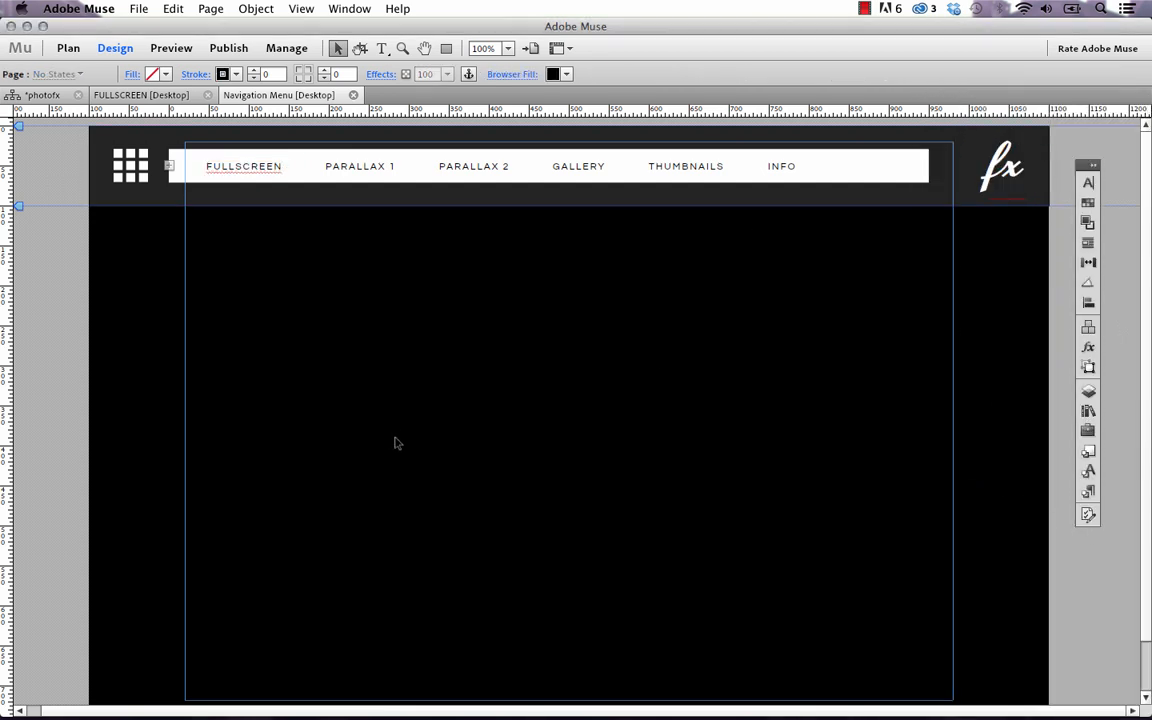
# Select the FULLSCREEN menu label and drag the Text and Layers panels over the page
pyautogui.click(268, 167)
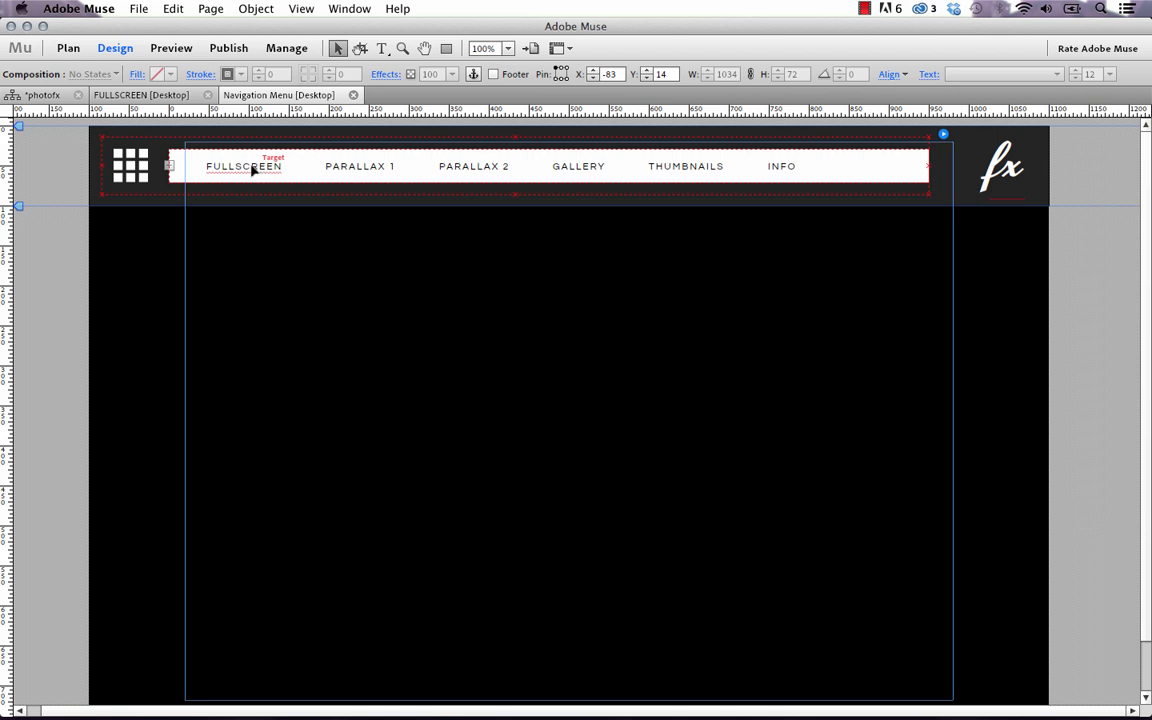
pyautogui.click(255, 170)
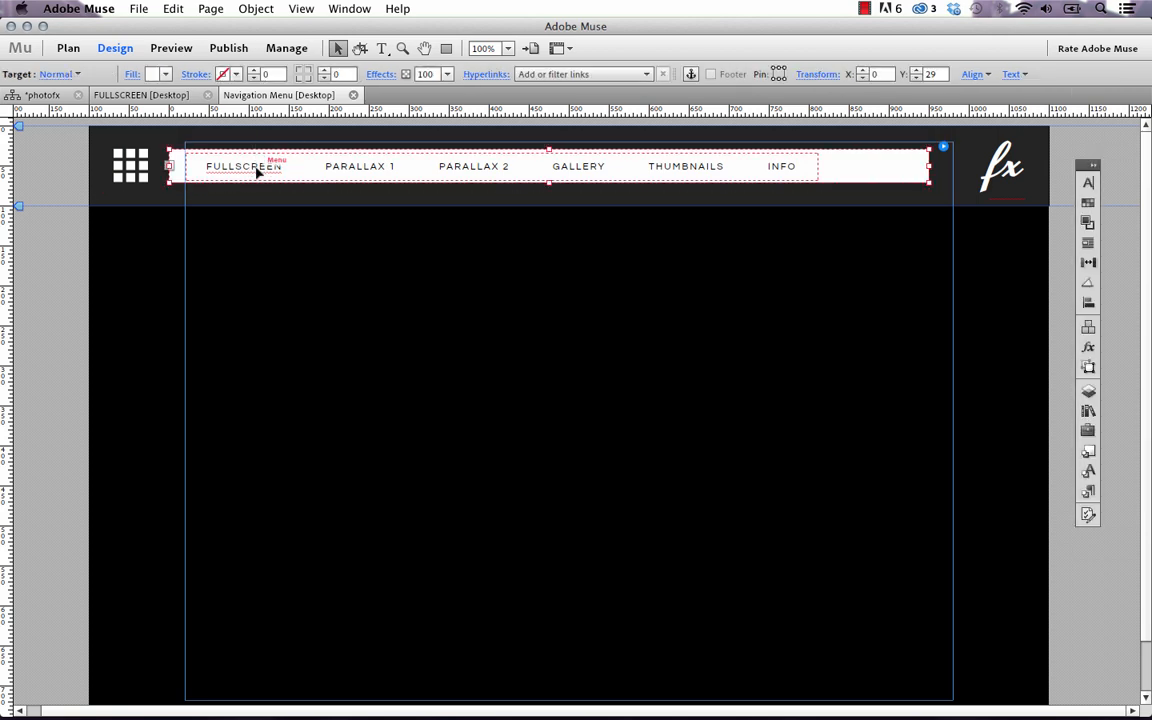
pyautogui.click(257, 169)
pyautogui.click(257, 171)
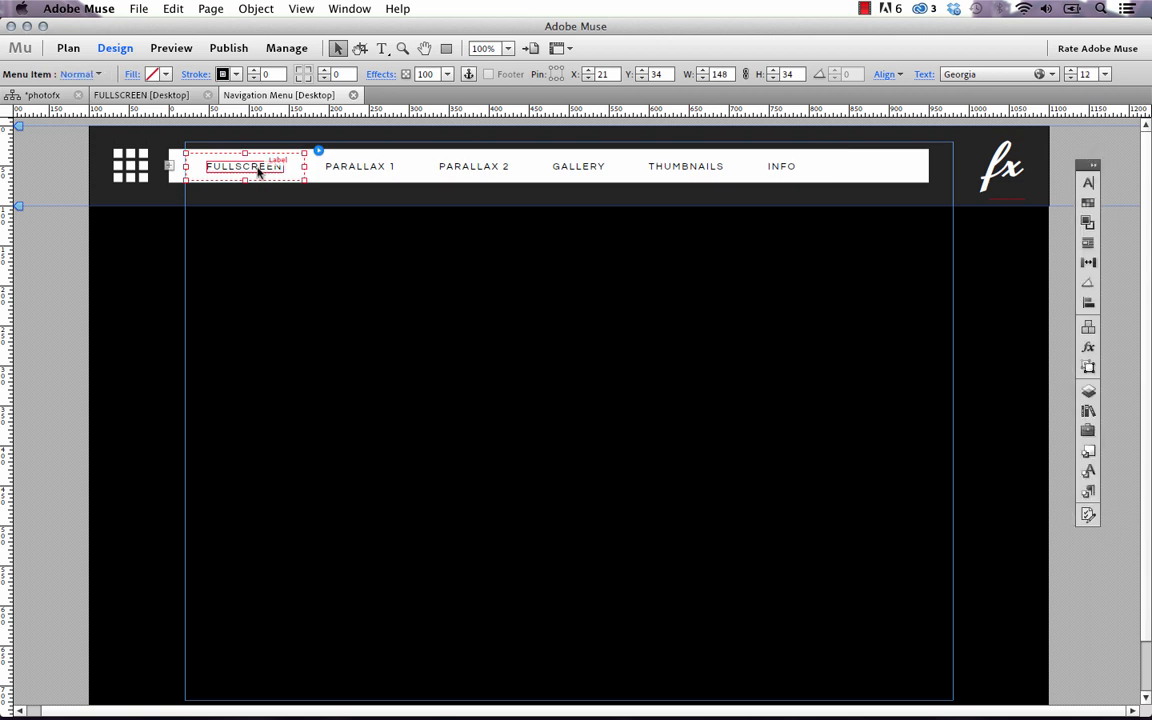
pyautogui.click(257, 171)
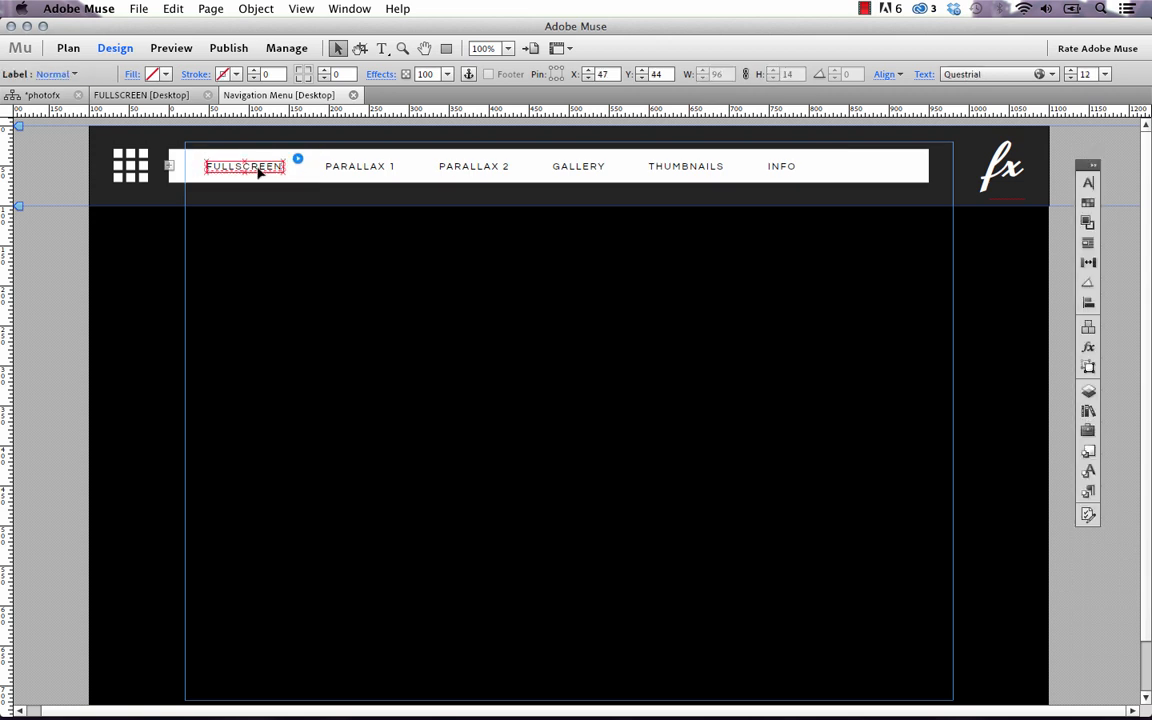
pyautogui.click(1095, 167)
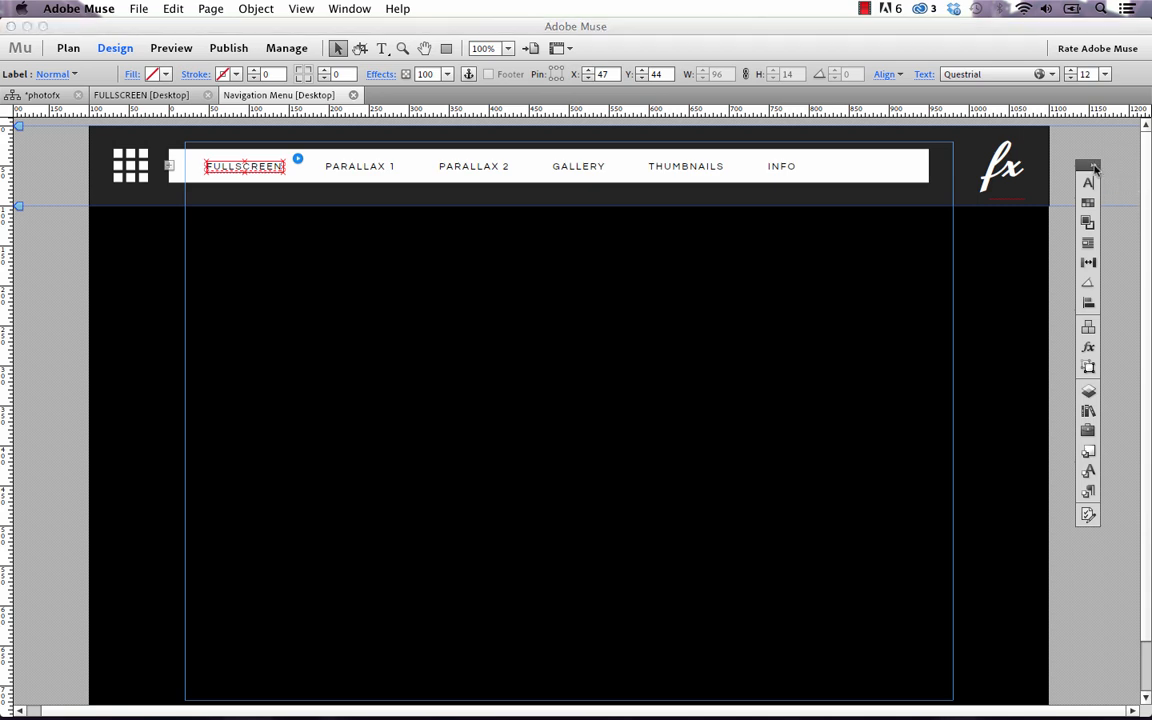
pyautogui.moveTo(1109, 168); pyautogui.dragTo(920, 62)
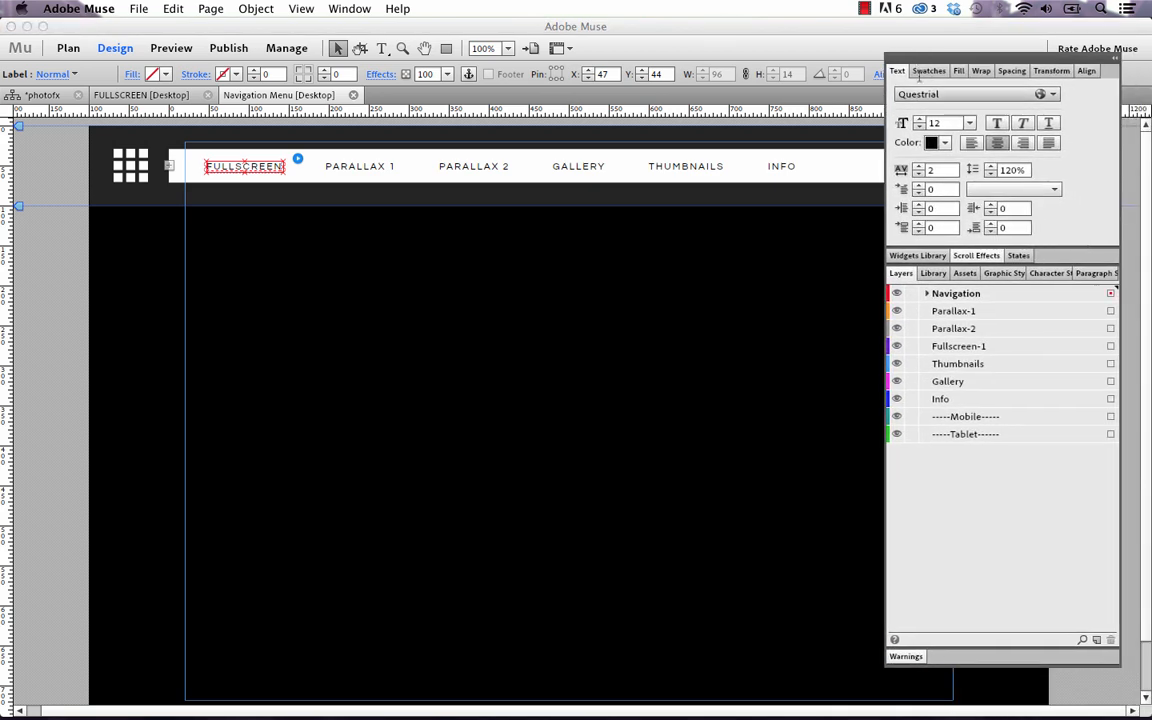
pyautogui.click(928, 293)
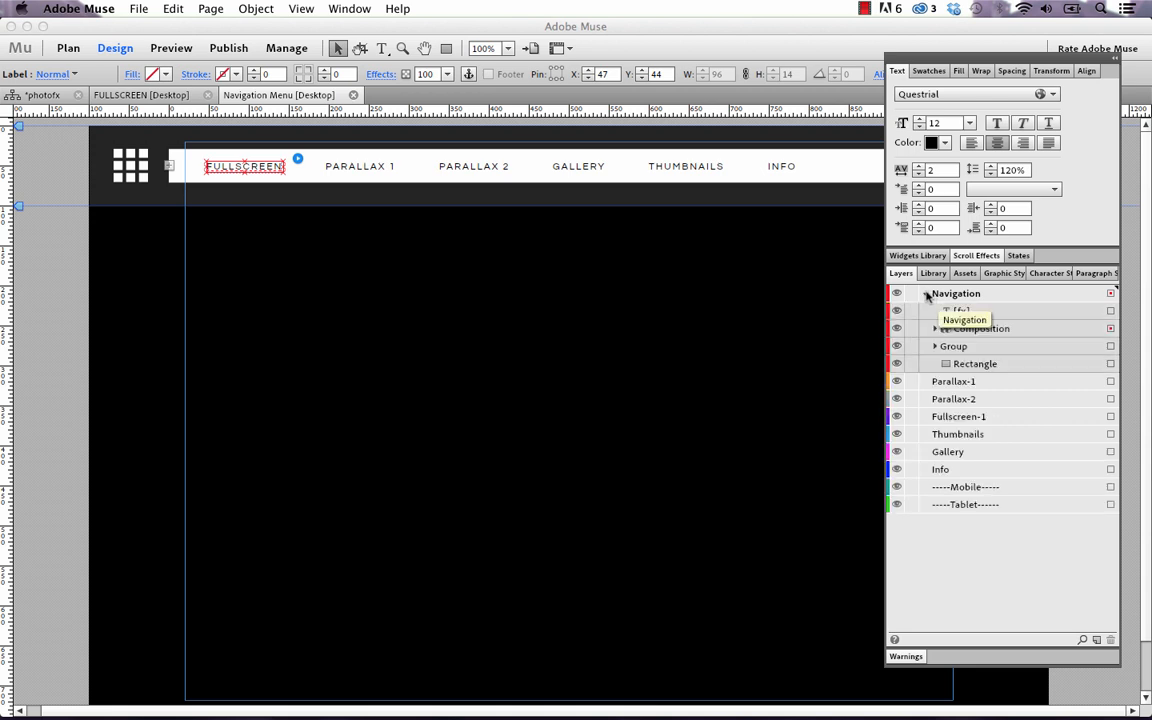
pyautogui.click(948, 330)
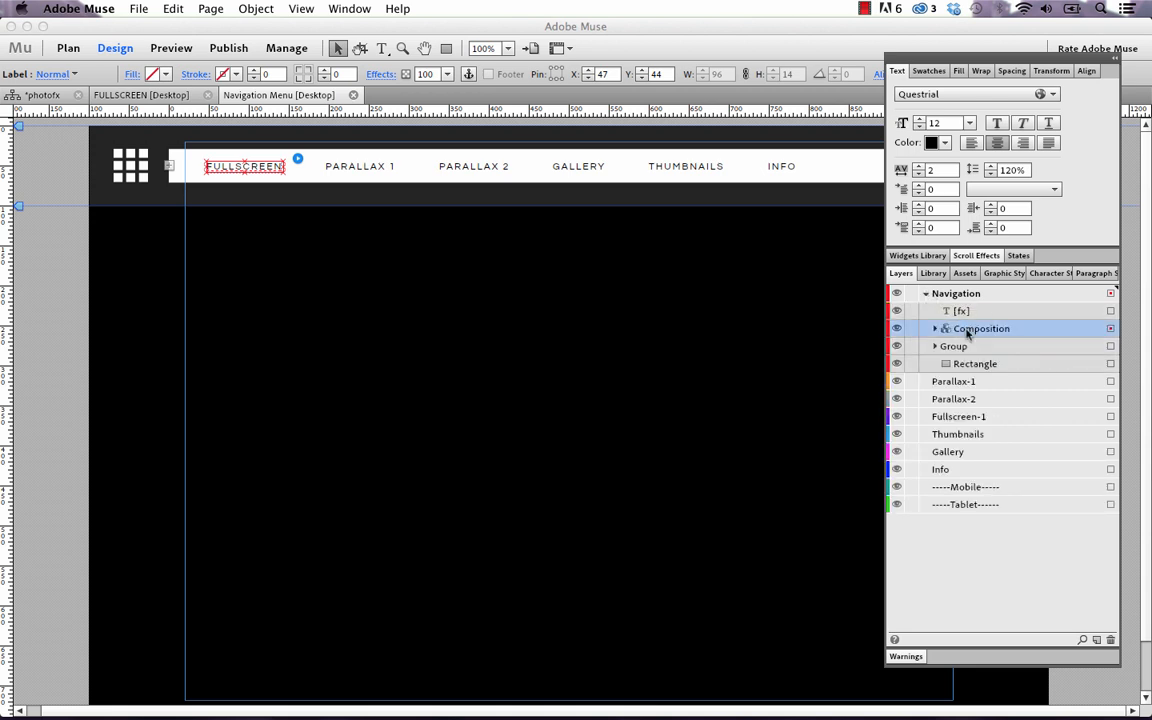
pyautogui.click(935, 329)
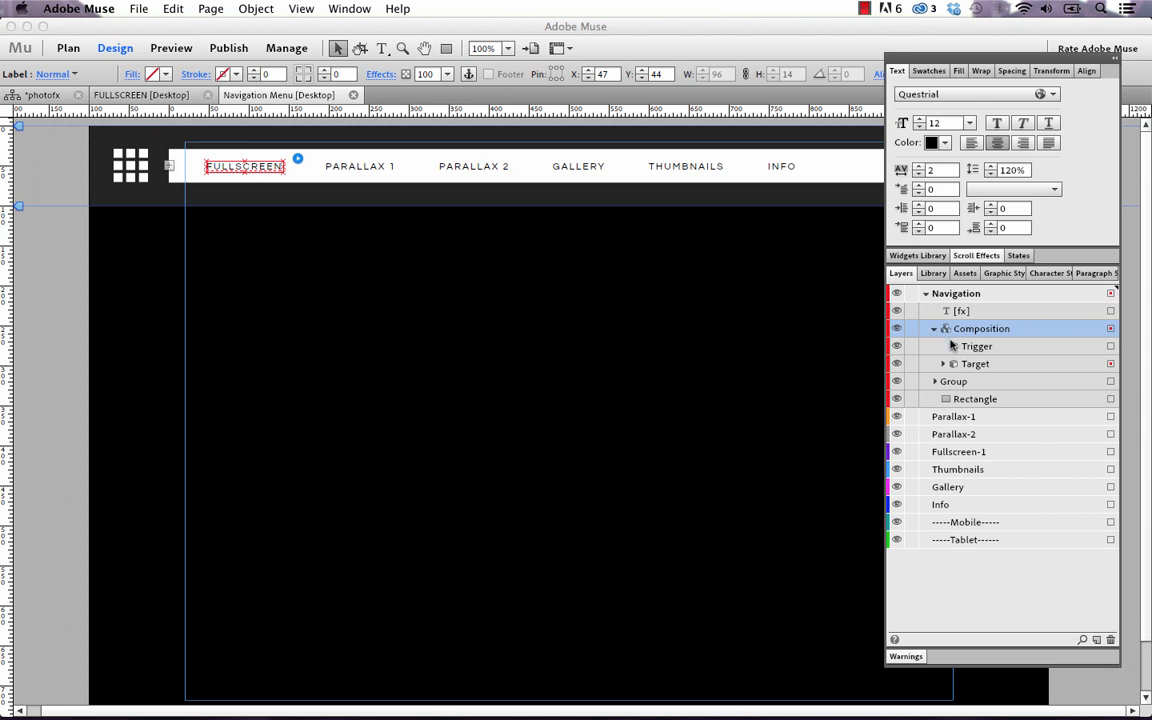
pyautogui.click(973, 346)
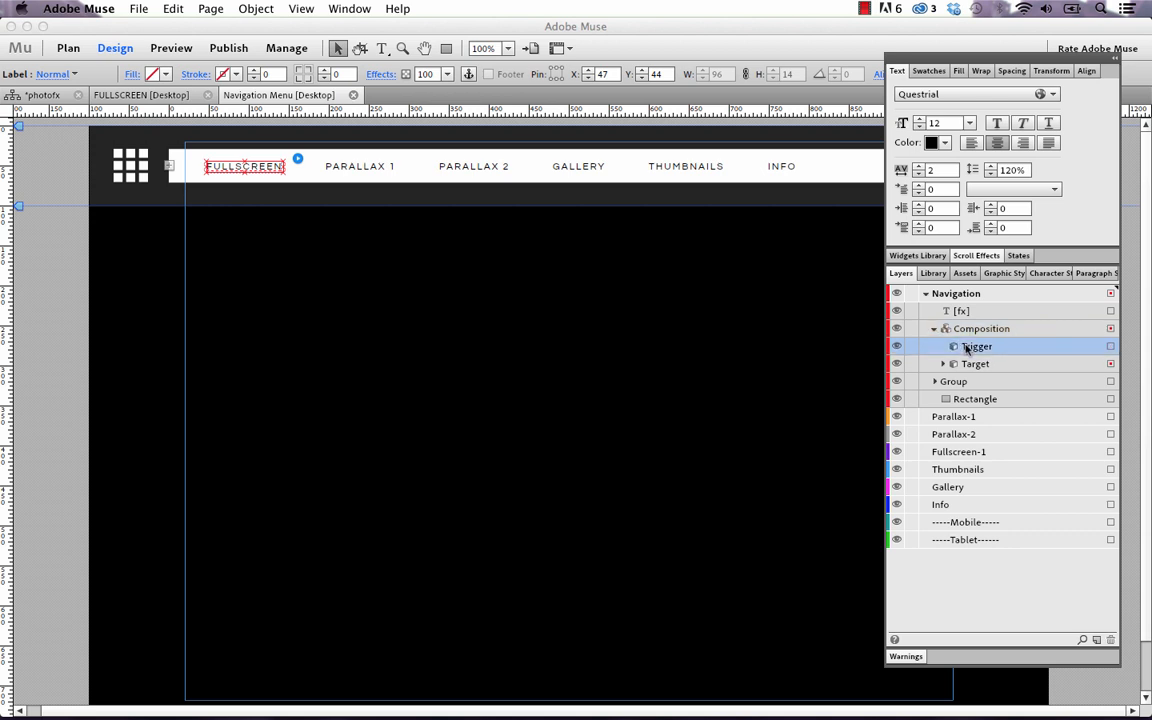
pyautogui.click(1110, 346)
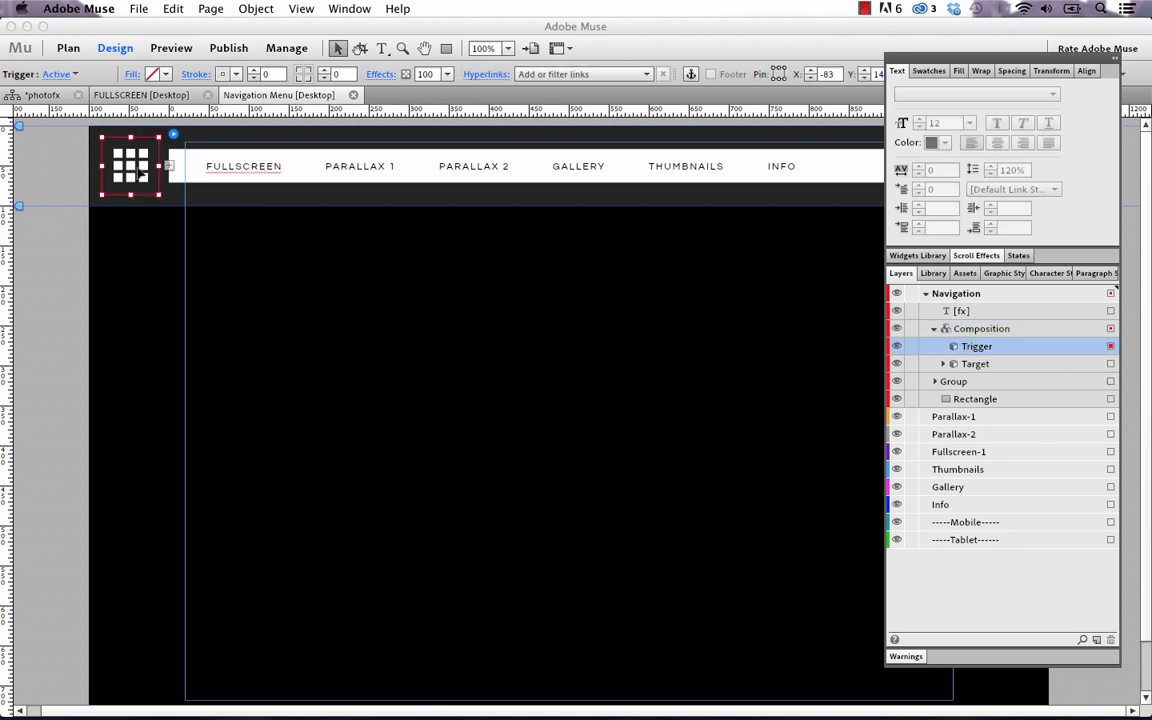
pyautogui.click(943, 364)
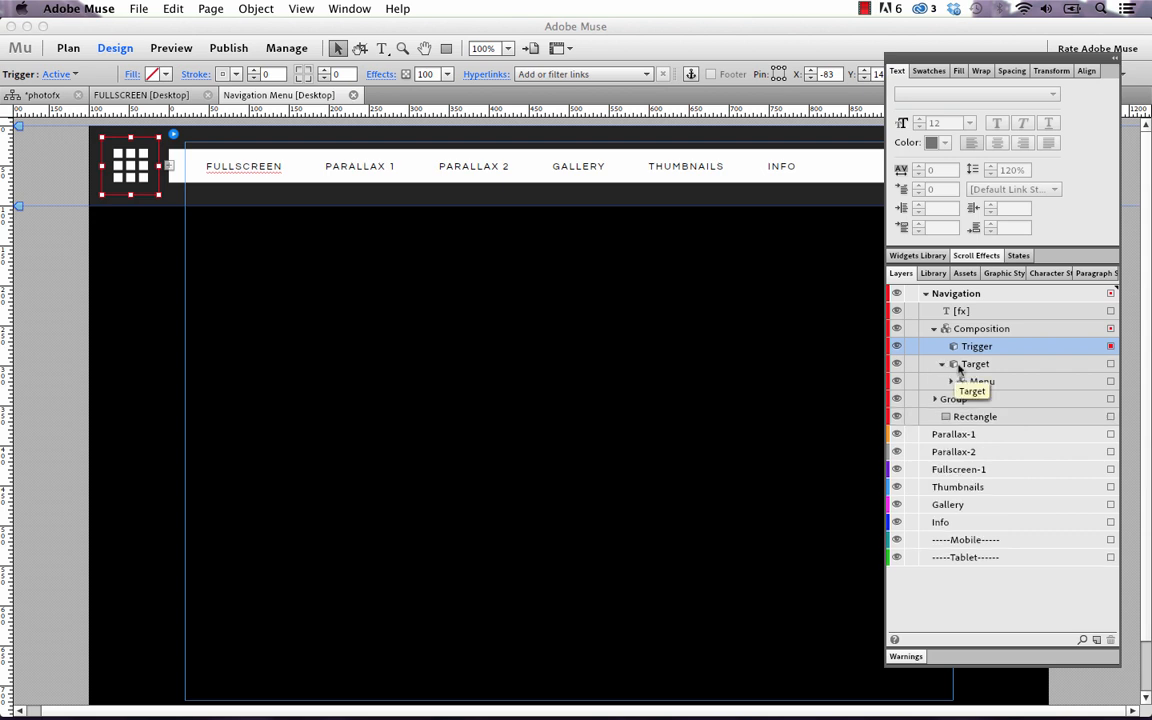
pyautogui.click(953, 385)
pyautogui.click(951, 382)
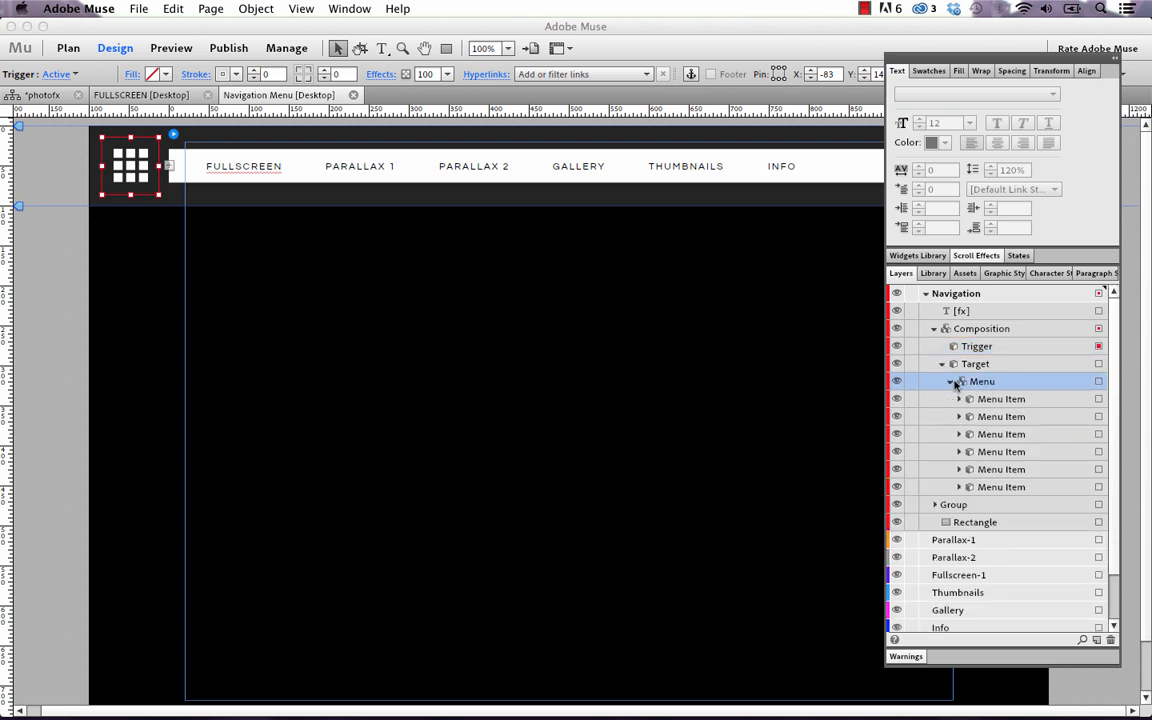
pyautogui.click(1098, 399)
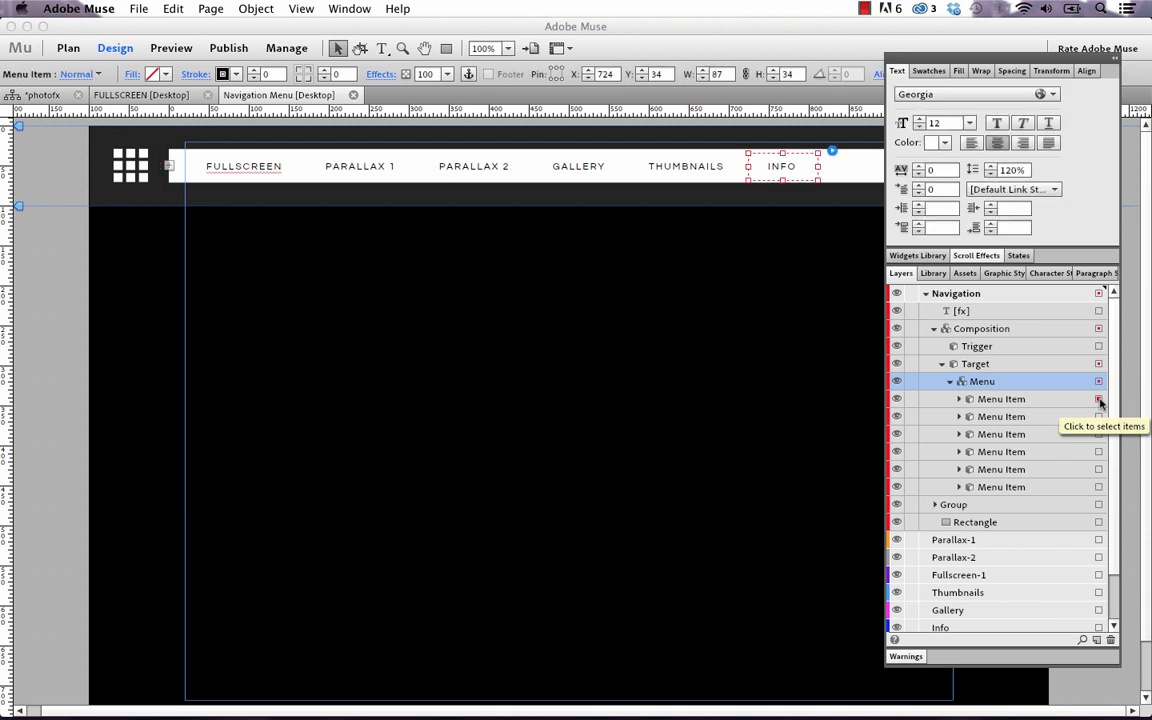
pyautogui.click(958, 399)
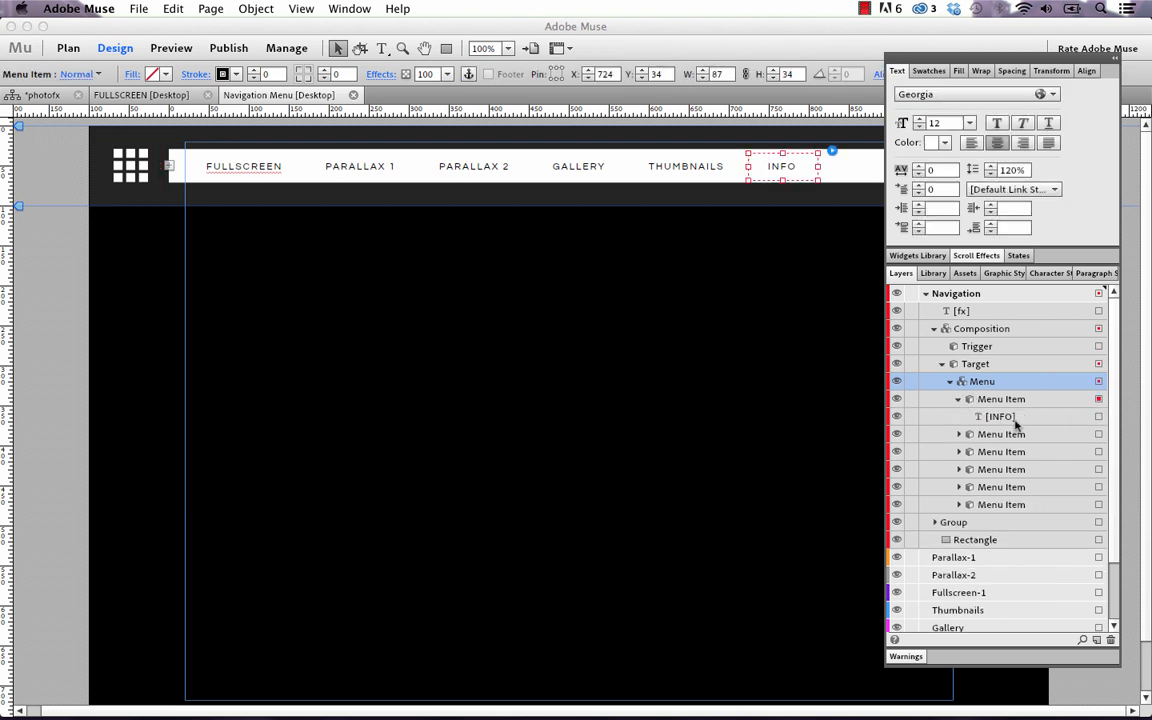
pyautogui.click(958, 434)
pyautogui.click(958, 469)
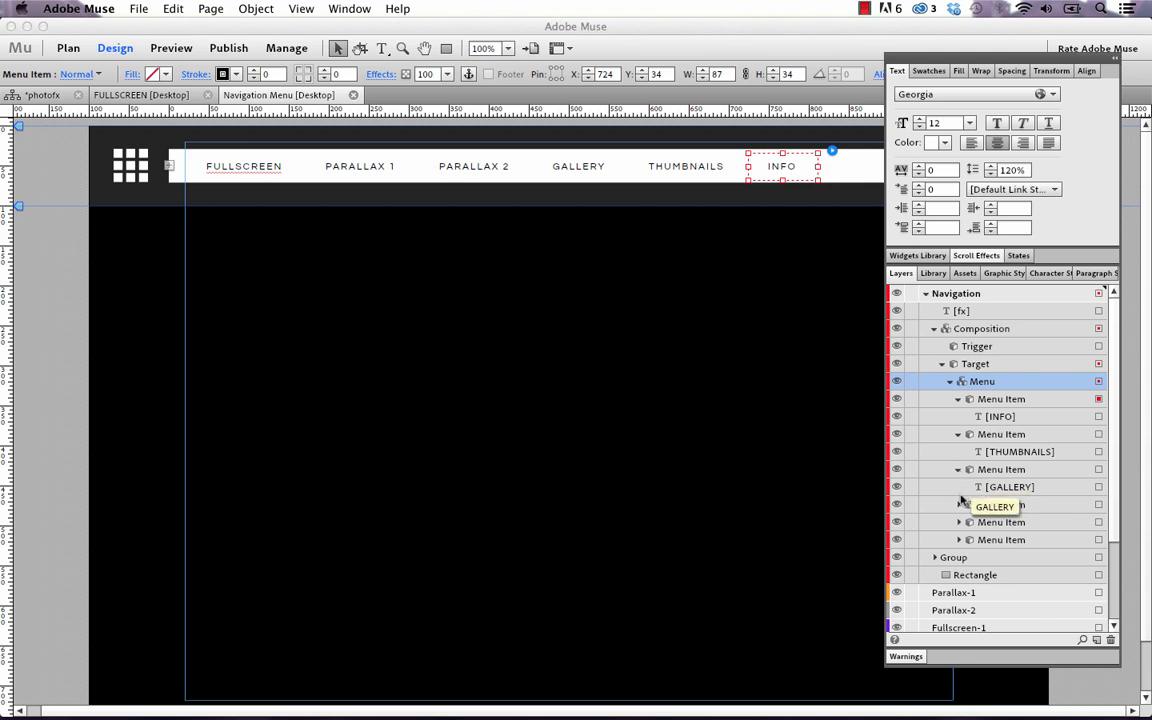
pyautogui.click(958, 504)
pyautogui.click(1012, 487)
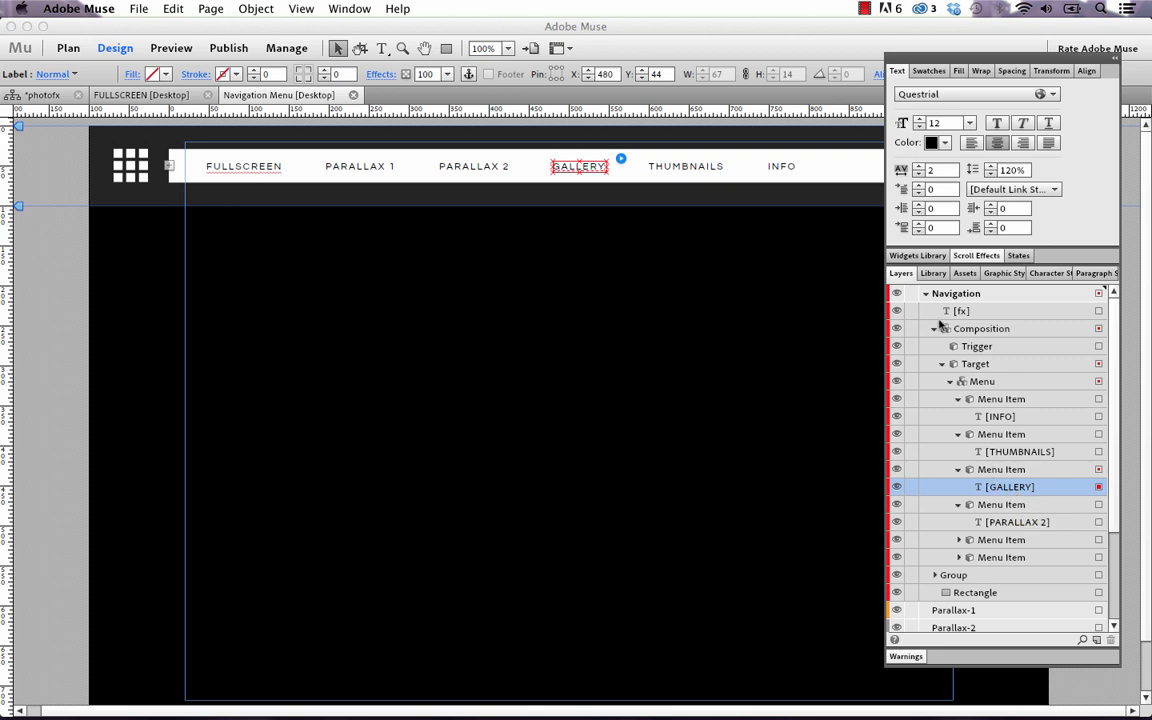
pyautogui.click(926, 294)
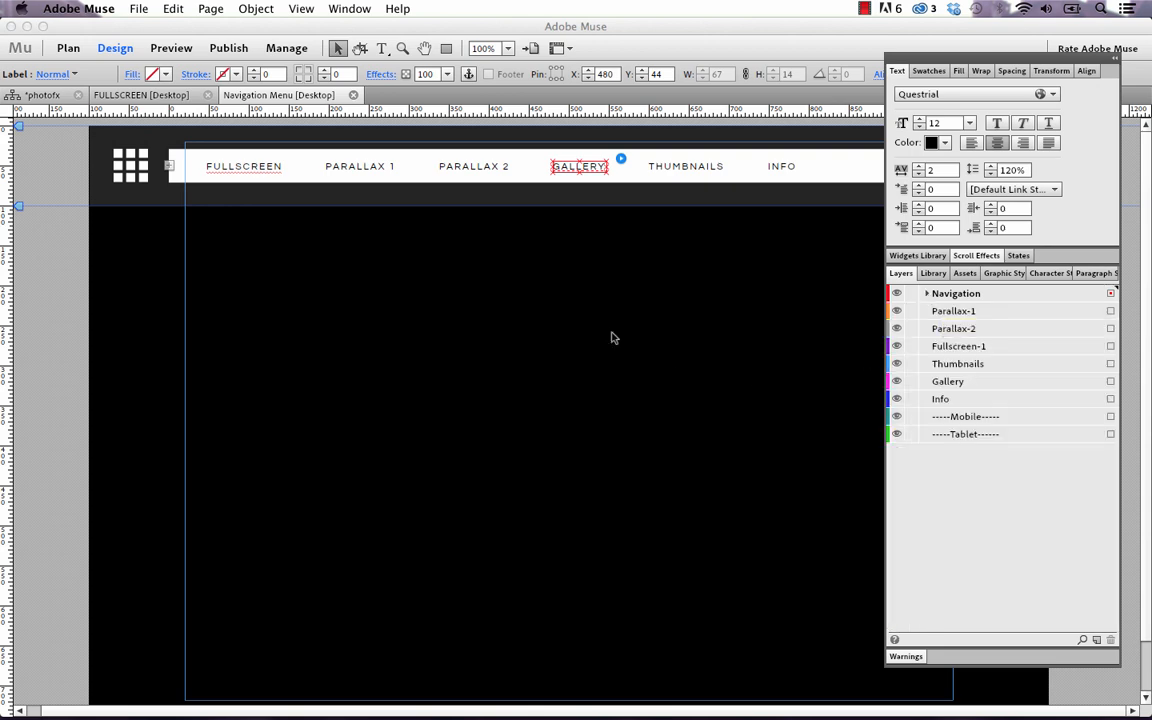
# Open the FULLSCREEN page from Plan view and zoom the canvas to 75%
pyautogui.click(34, 94)
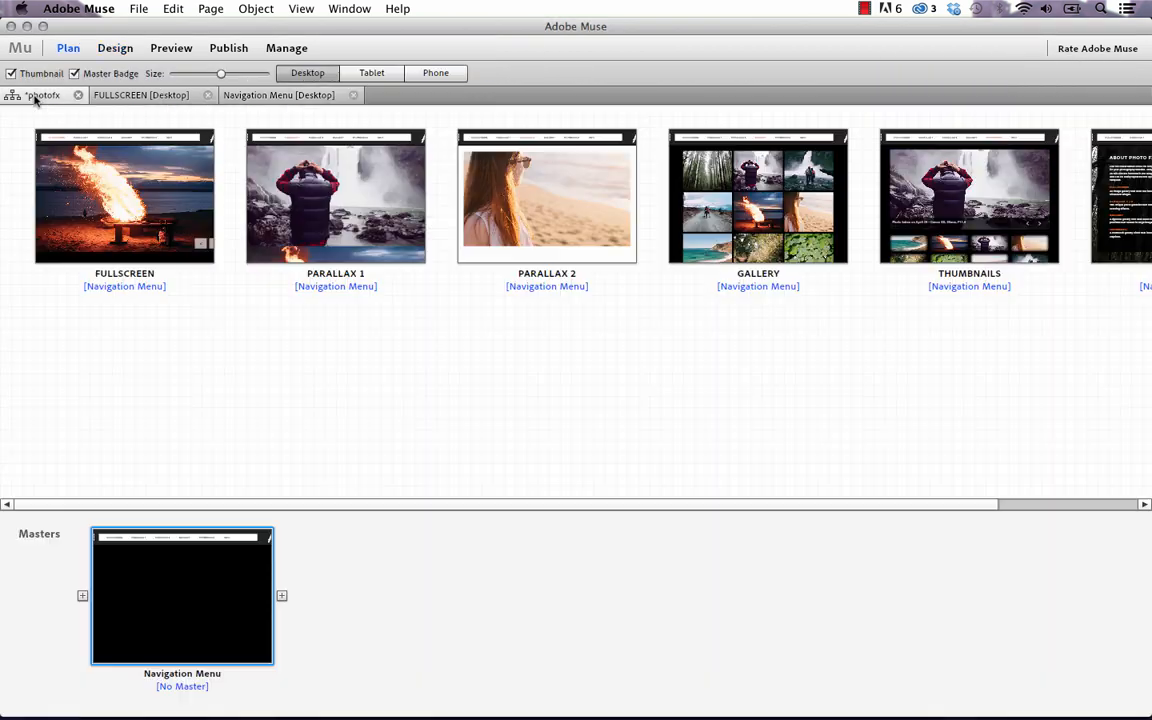
pyautogui.click(737, 226)
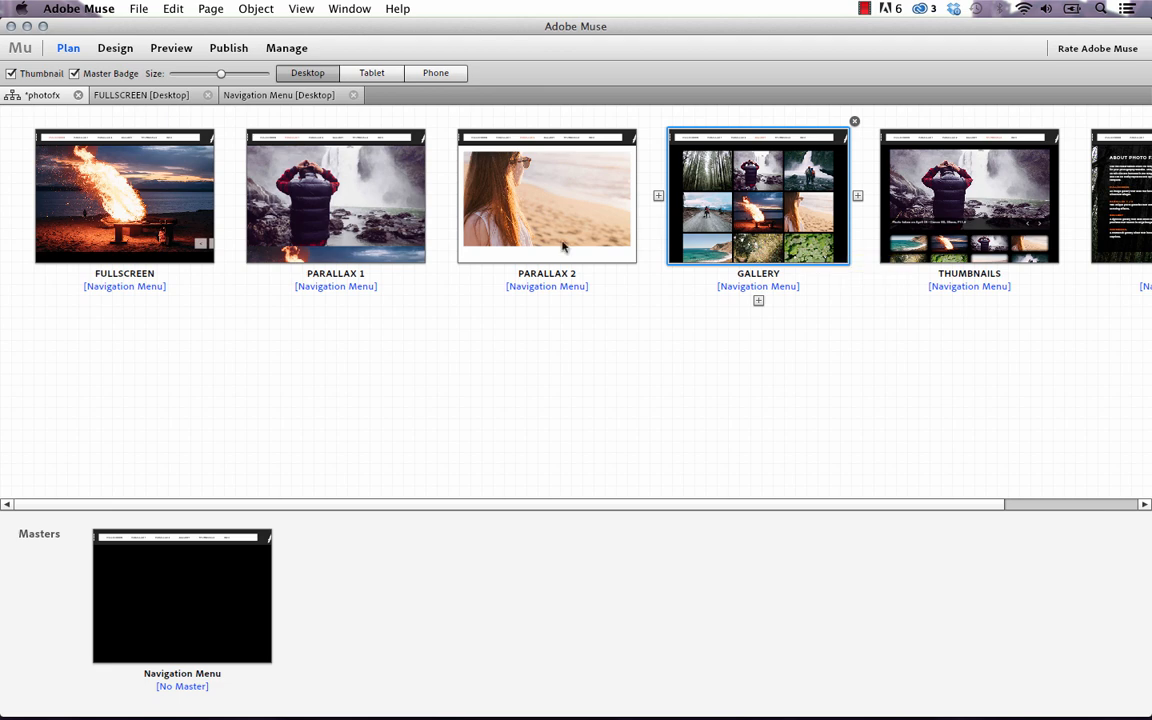
pyautogui.doubleClick(170, 234)
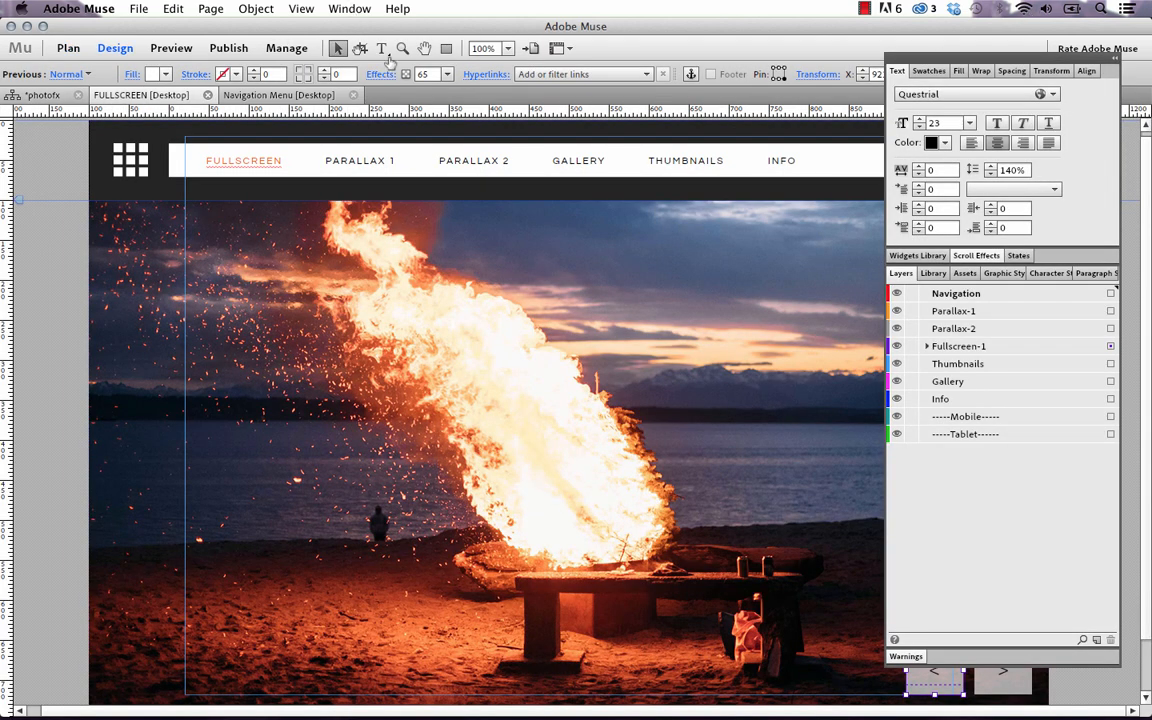
pyautogui.click(508, 48)
pyautogui.click(485, 80)
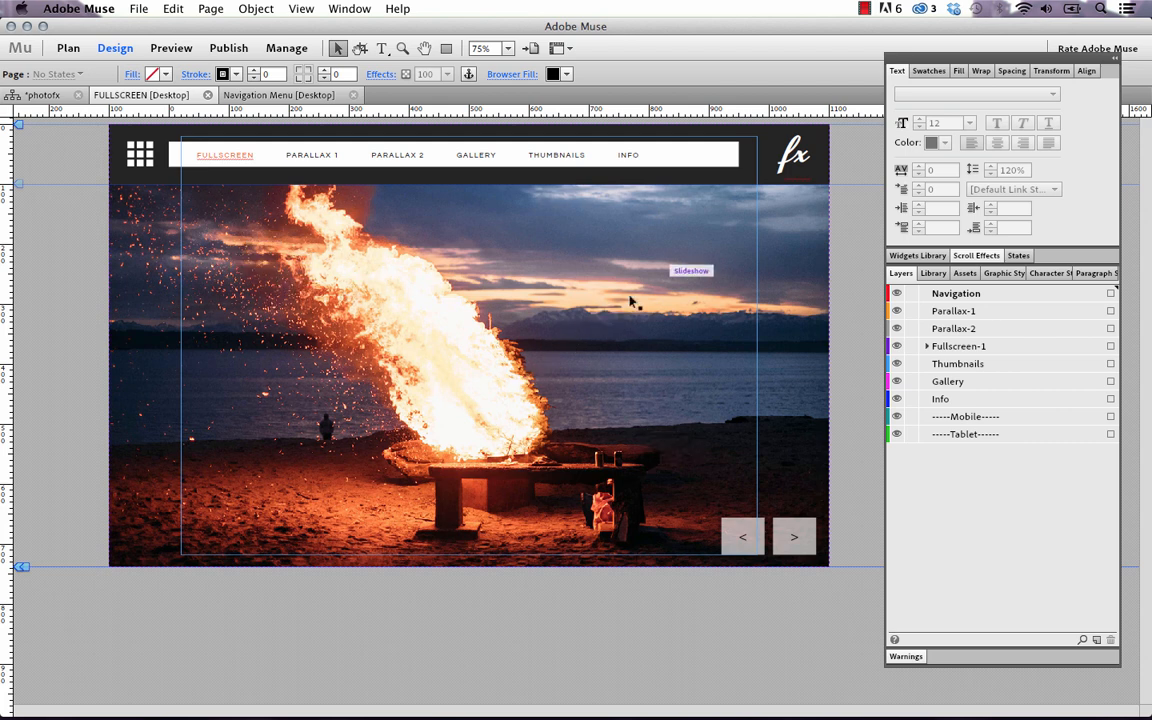
pyautogui.click(682, 268)
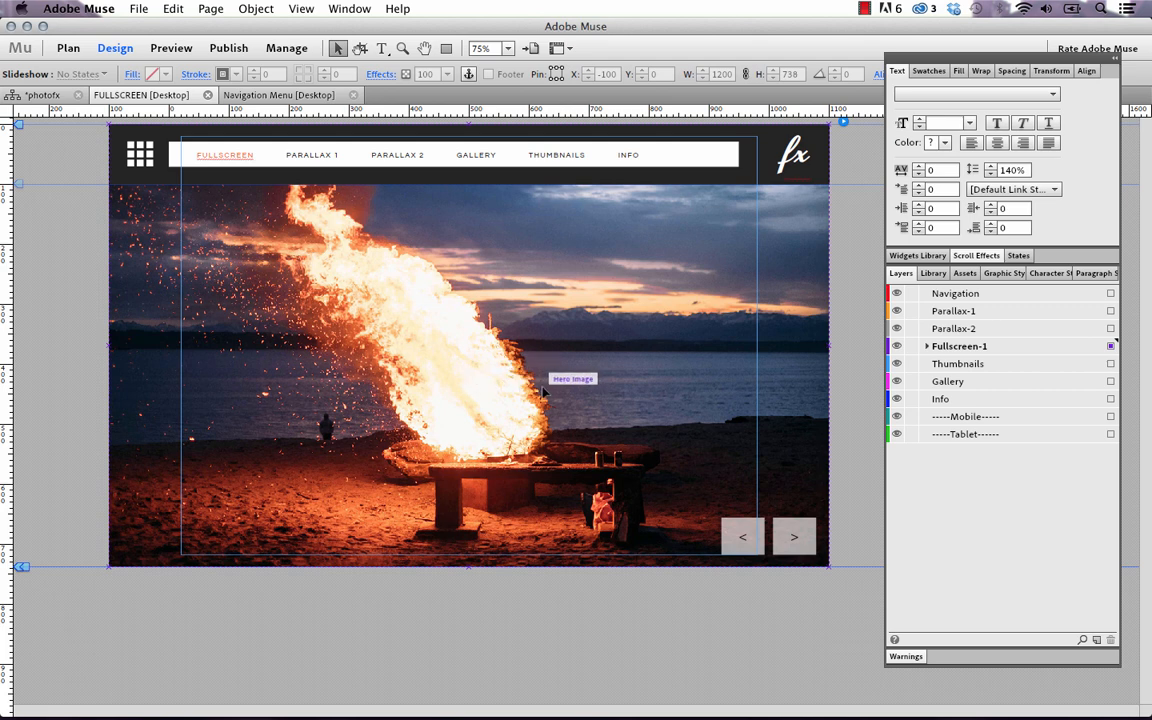
pyautogui.click(798, 540)
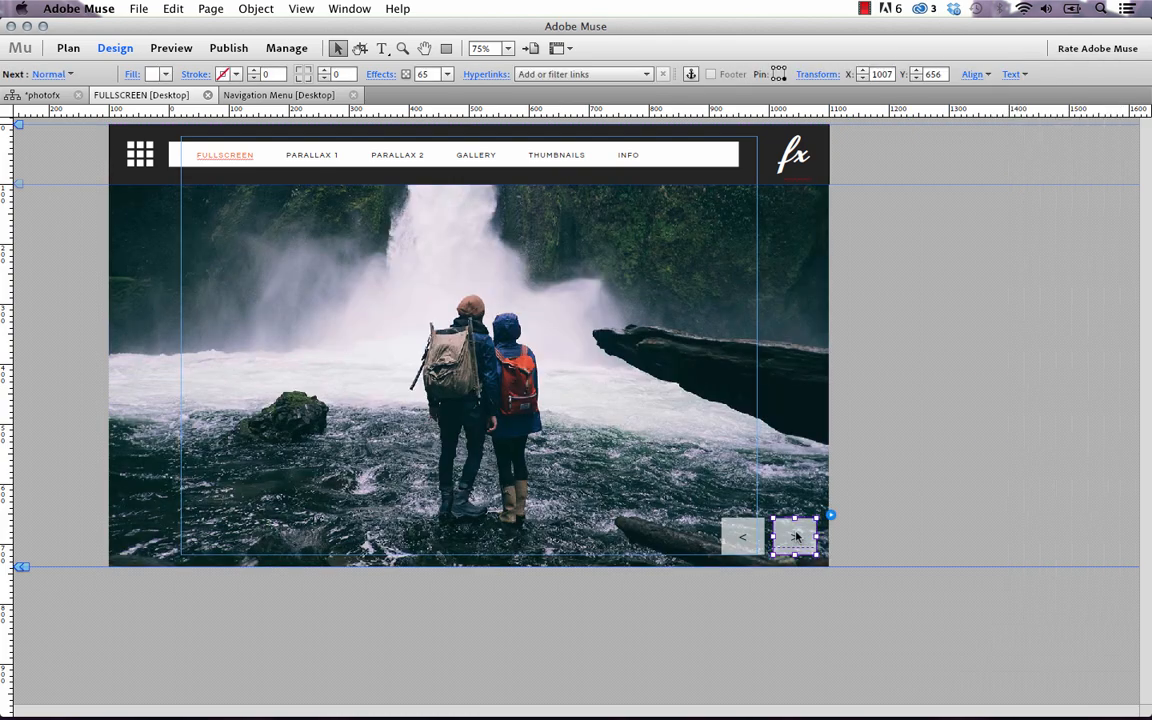
pyautogui.click(796, 537)
pyautogui.click(796, 537)
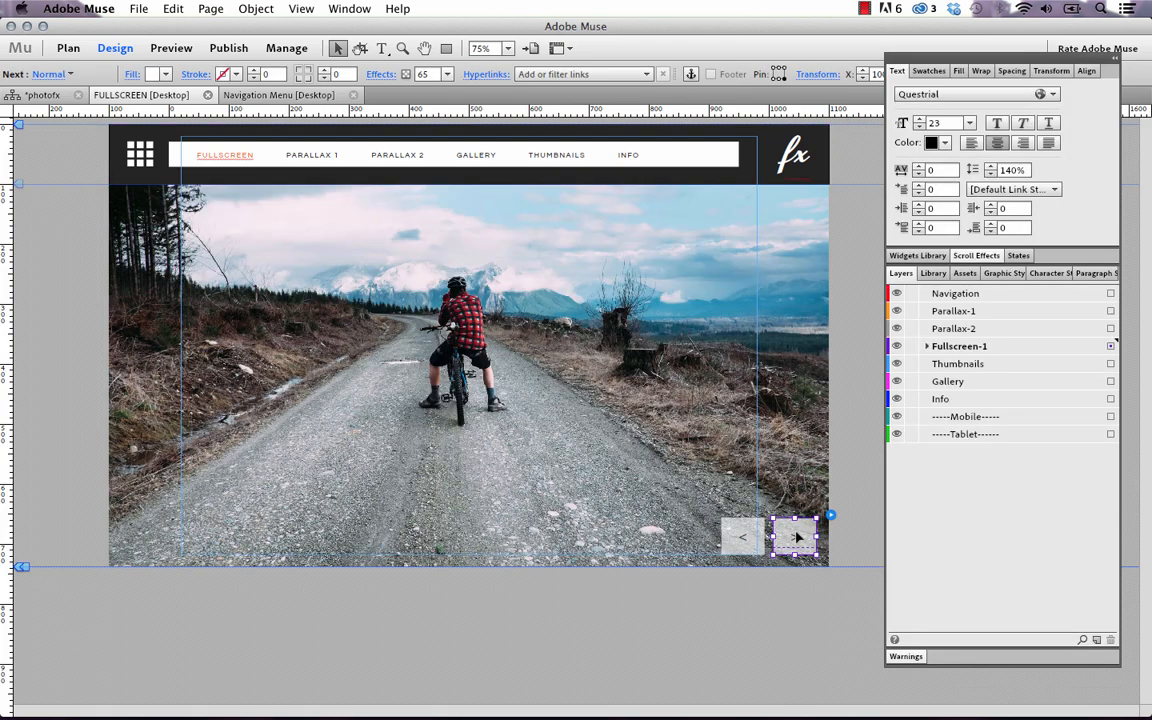
pyautogui.click(740, 538)
pyautogui.click(740, 538)
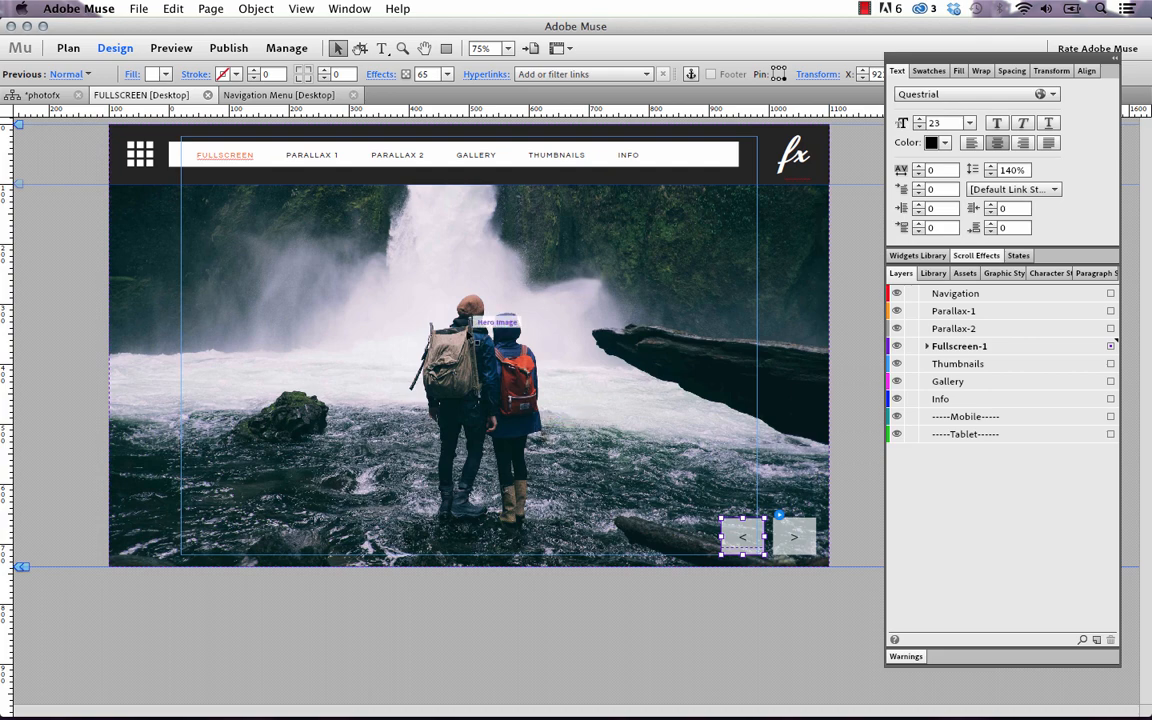
pyautogui.click(480, 325)
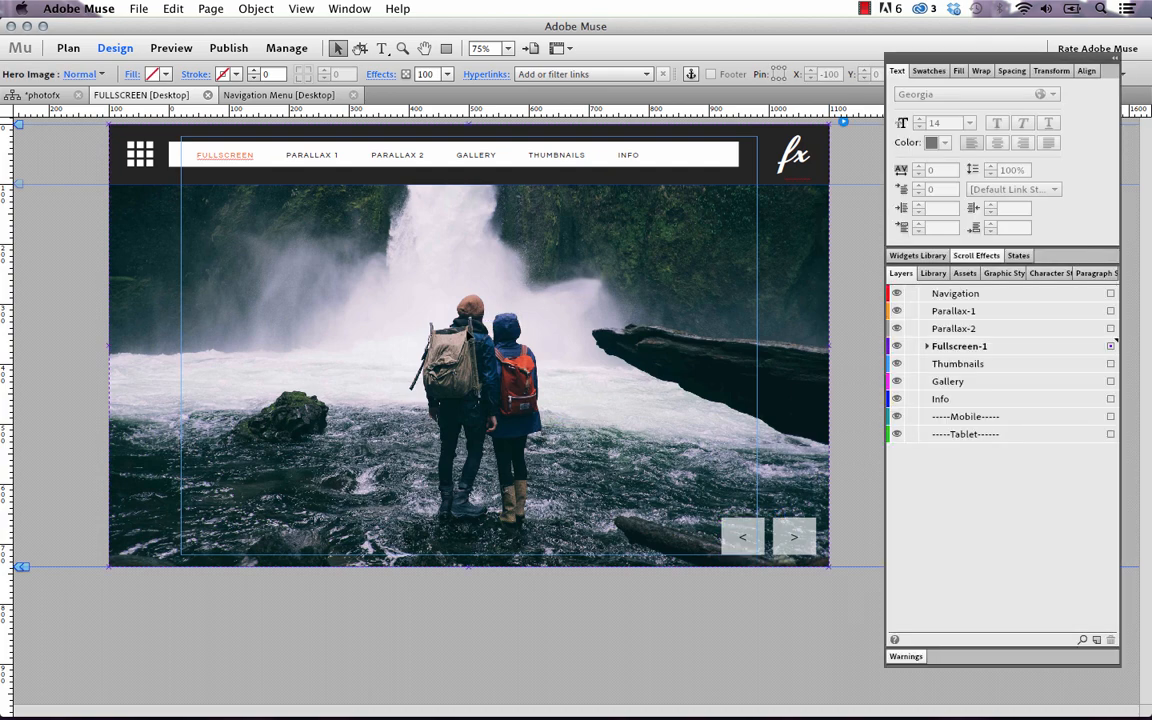
pyautogui.press('Delete')
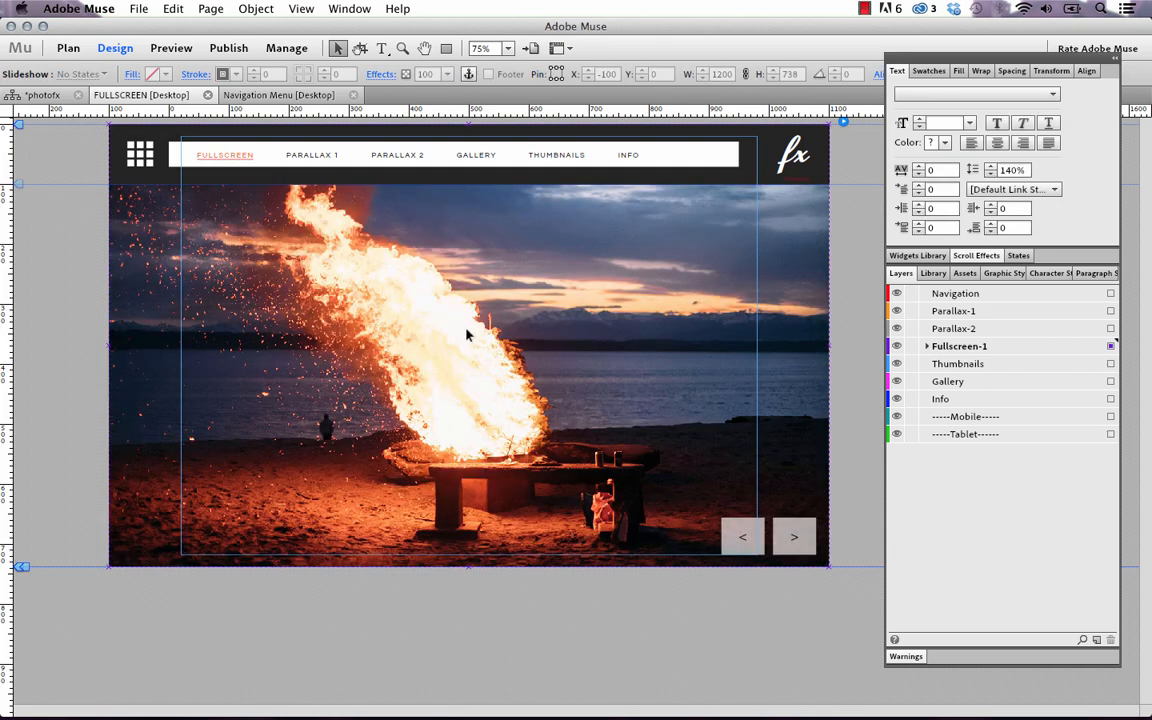
pyautogui.press('super+z')
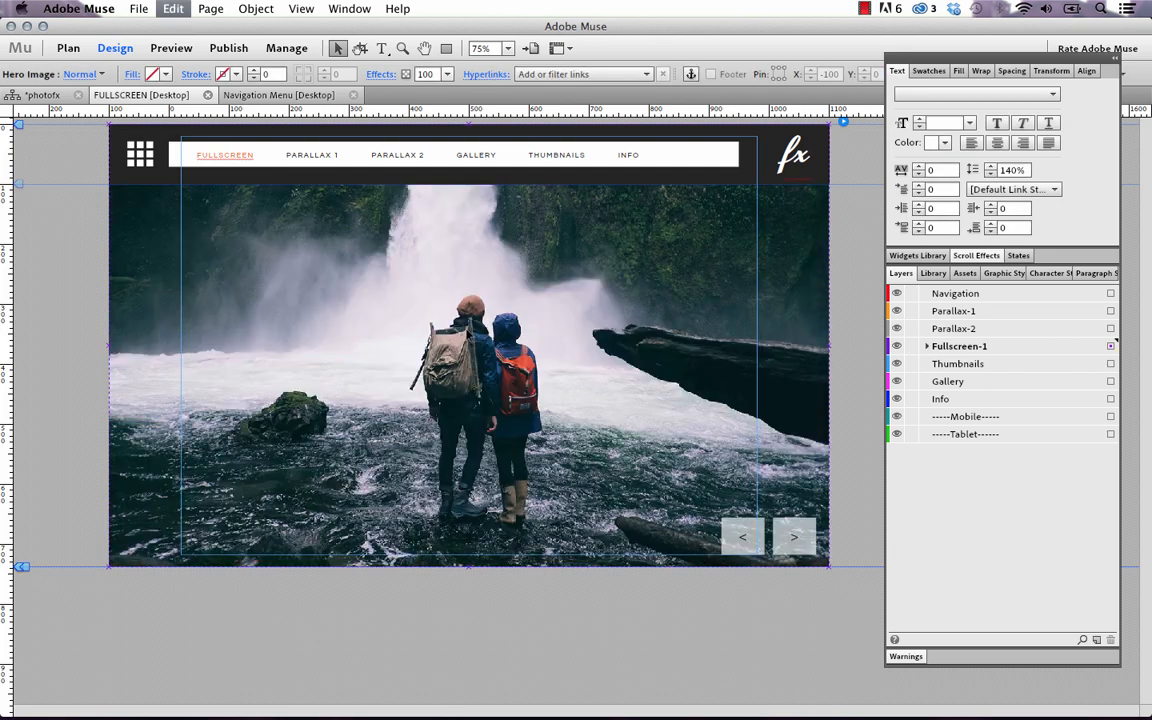
pyautogui.click(265, 620)
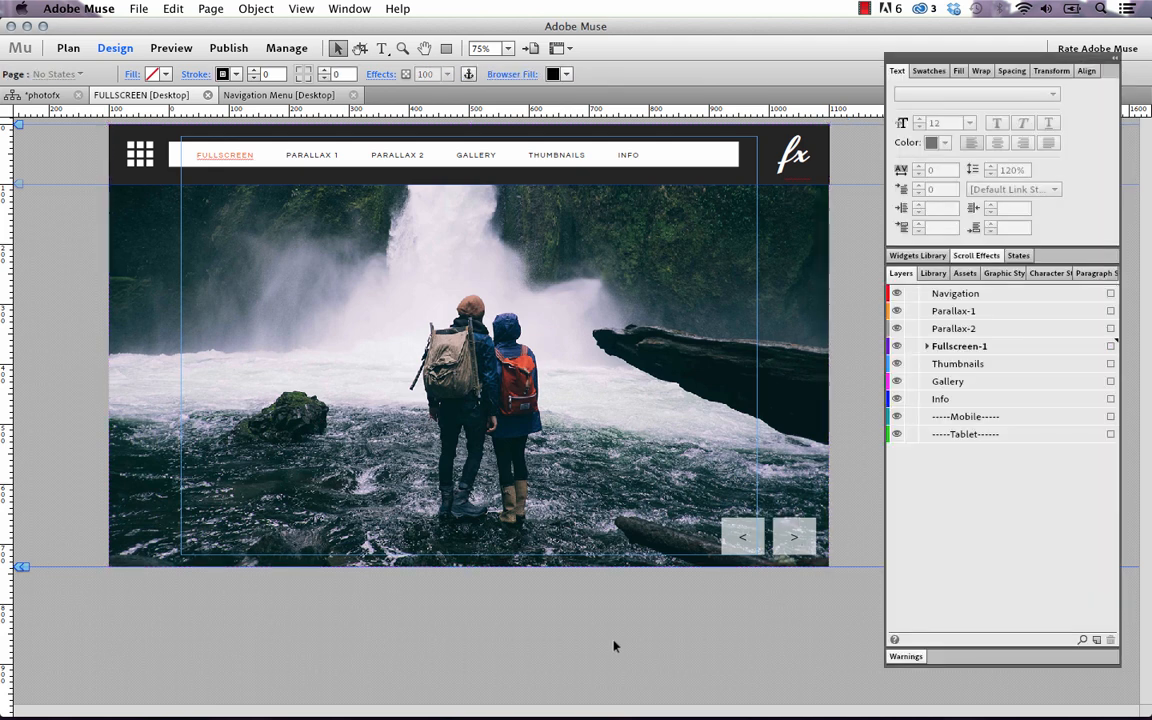
pyautogui.click(396, 284)
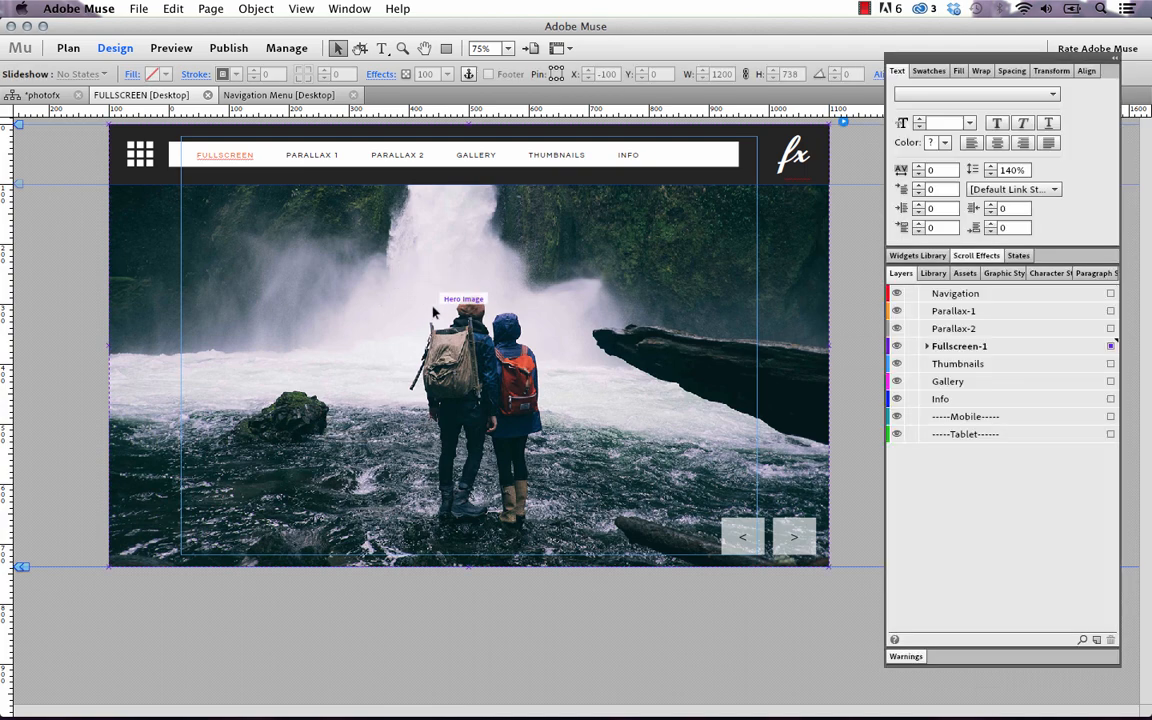
pyautogui.press('Delete')
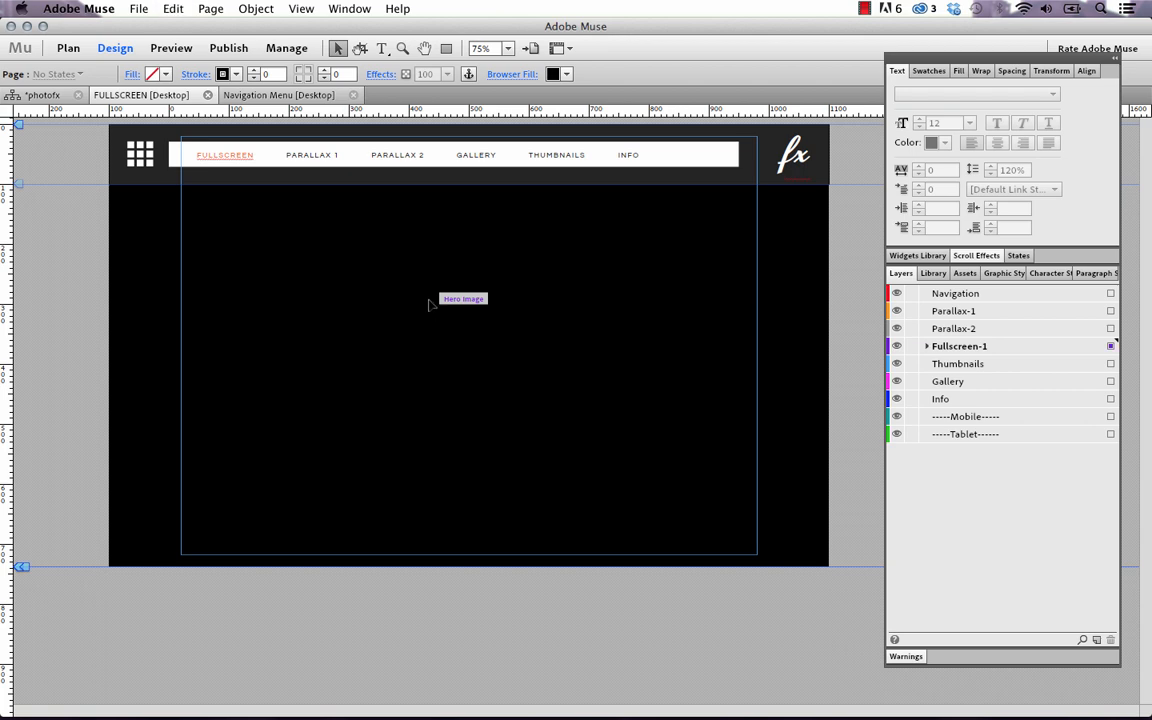
pyautogui.press('super+z')
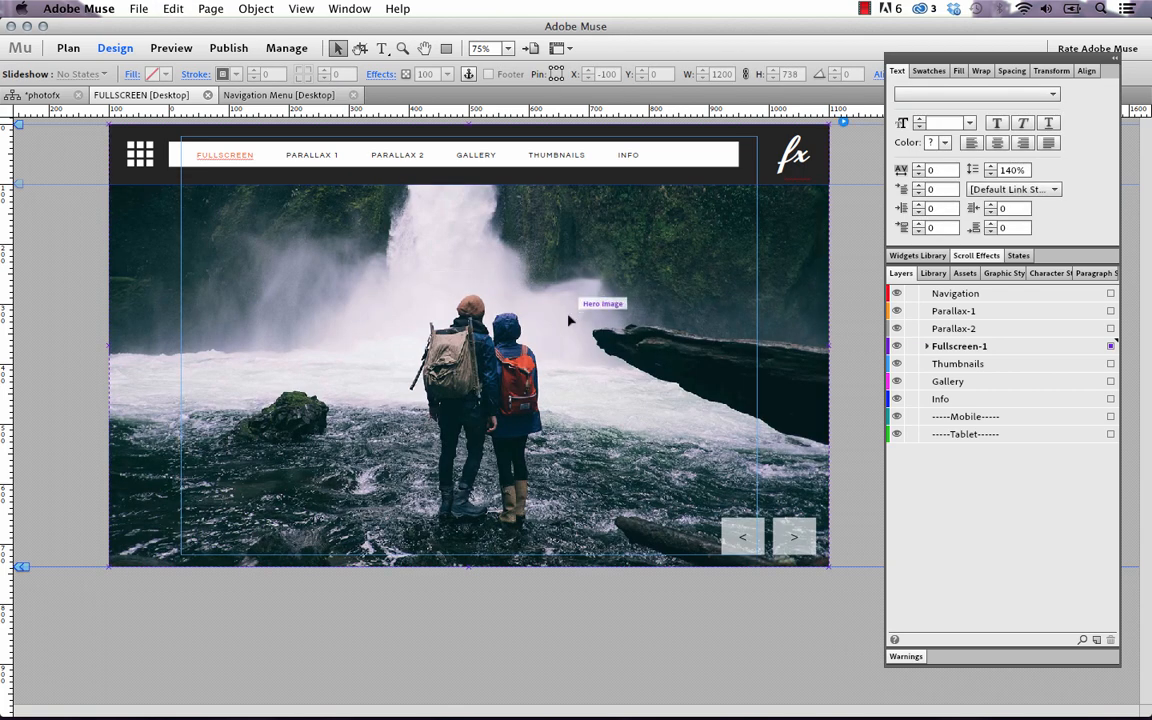
# In Layers, expand Fullscreen-1 and its Slideshow, then delete the forest3.jpg waterfall slide
pyautogui.click(926, 346)
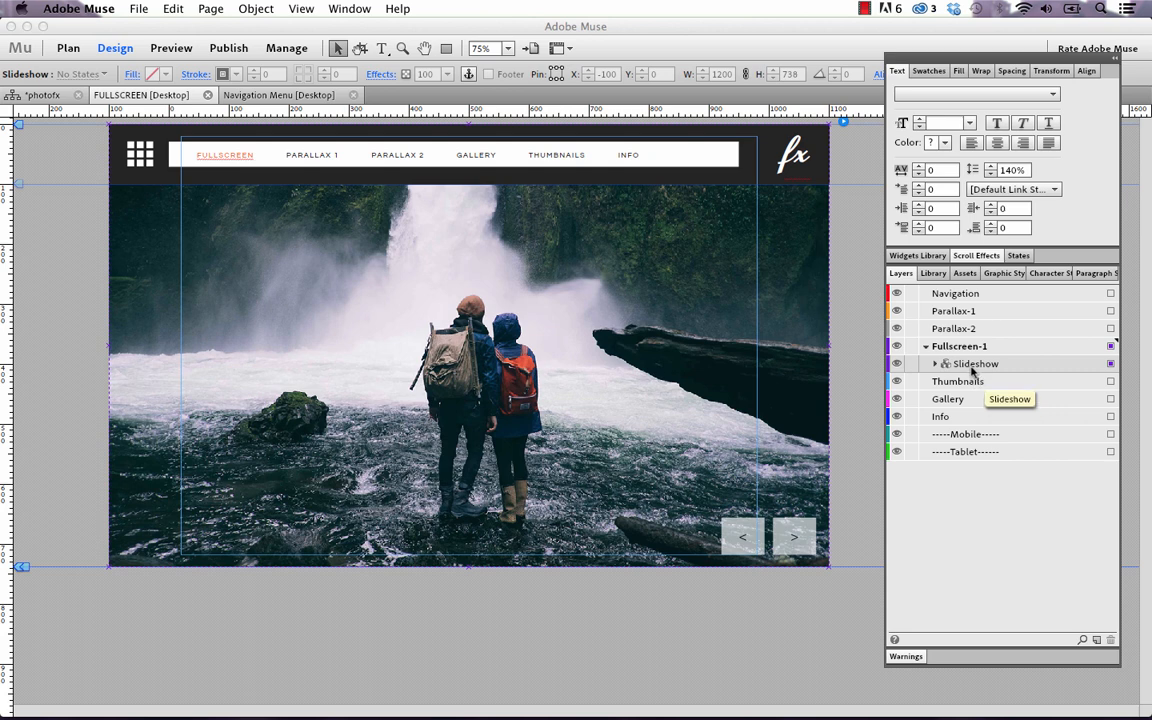
pyautogui.click(935, 364)
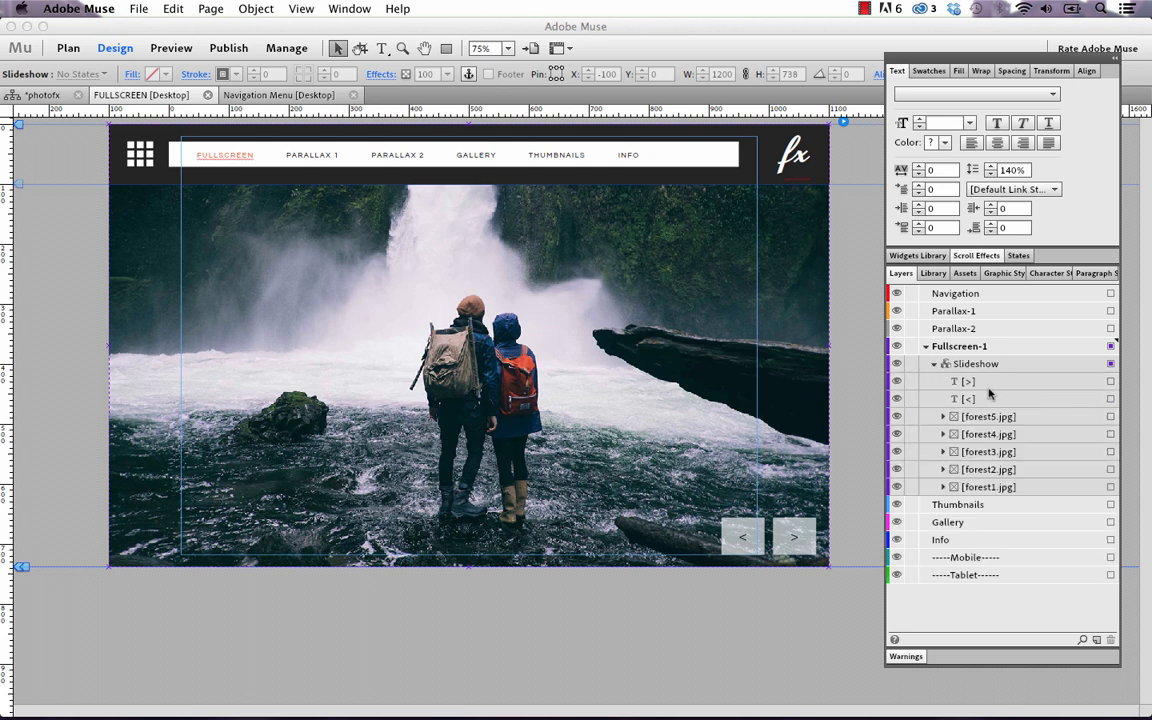
pyautogui.click(1035, 418)
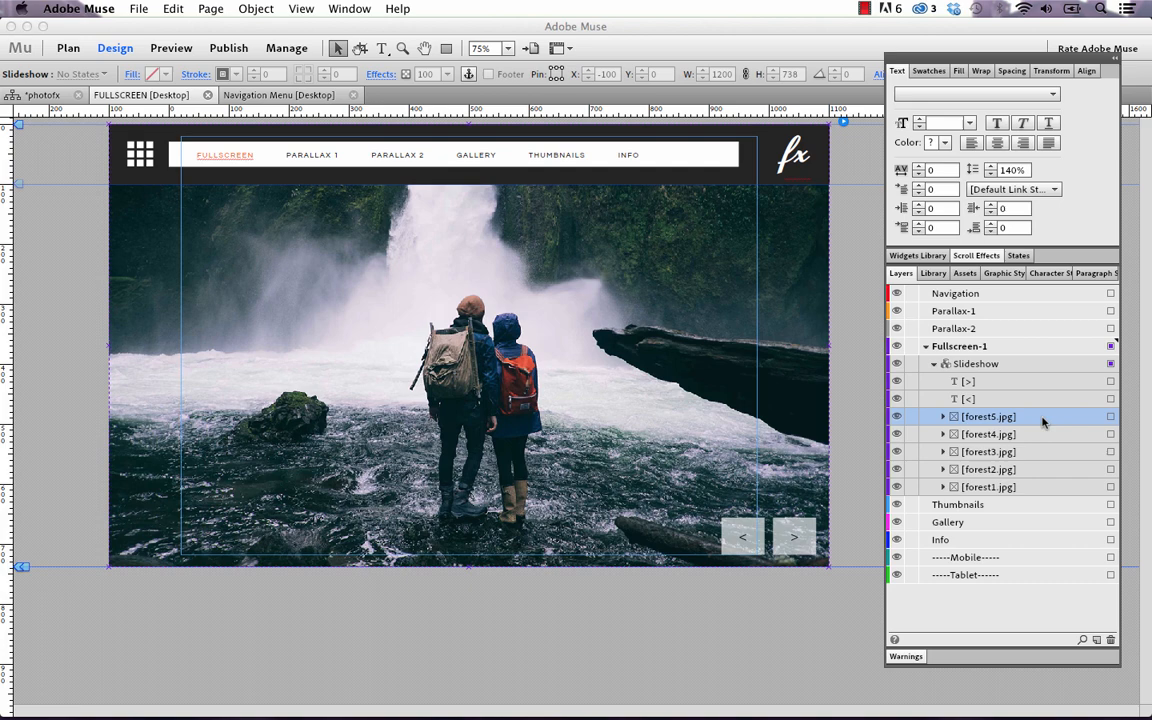
pyautogui.click(1110, 417)
pyautogui.click(1110, 434)
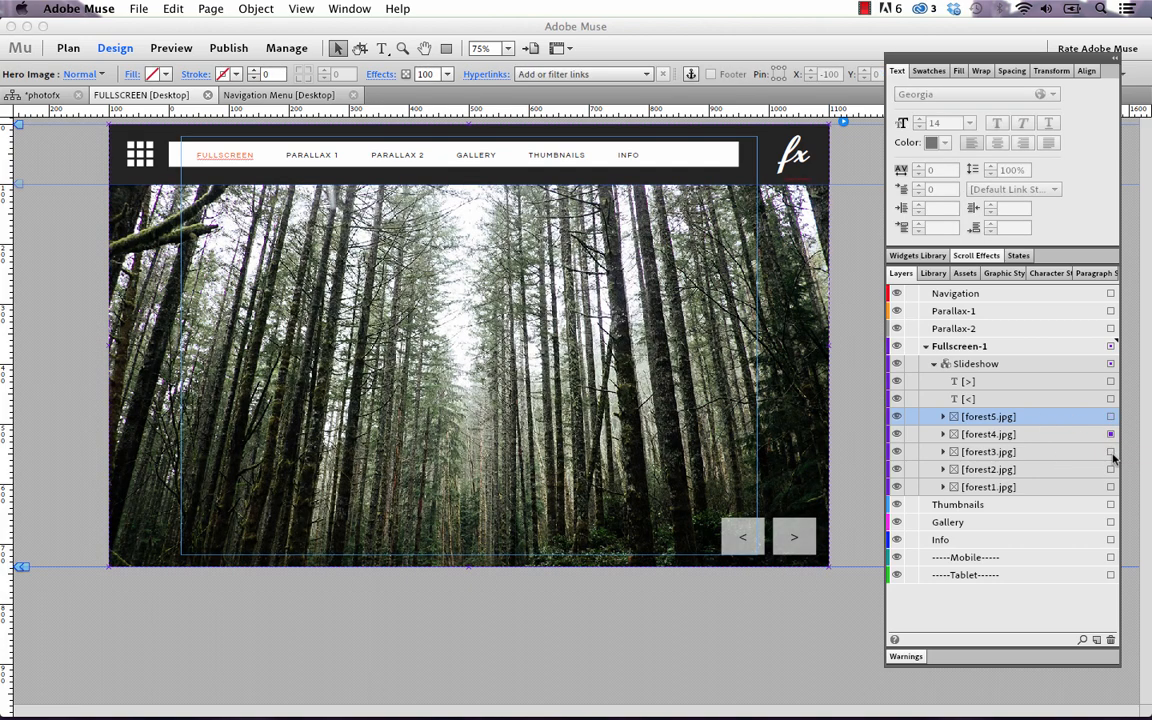
pyautogui.click(1110, 452)
pyautogui.click(1005, 455)
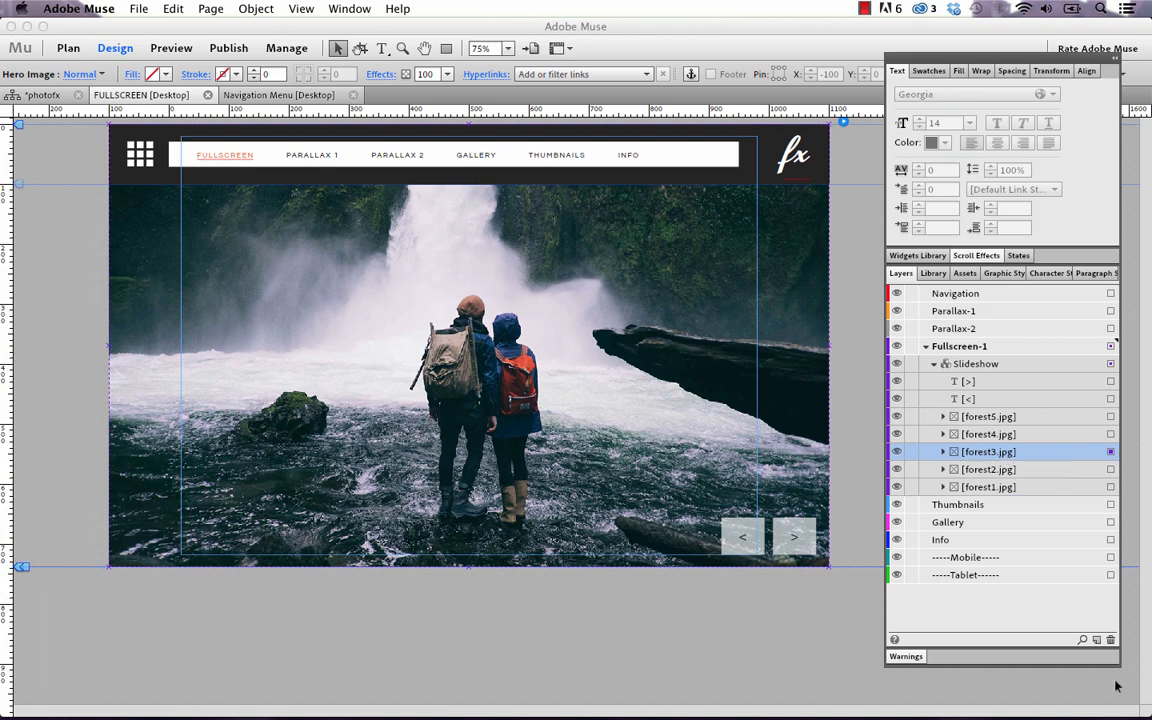
pyautogui.click(1111, 641)
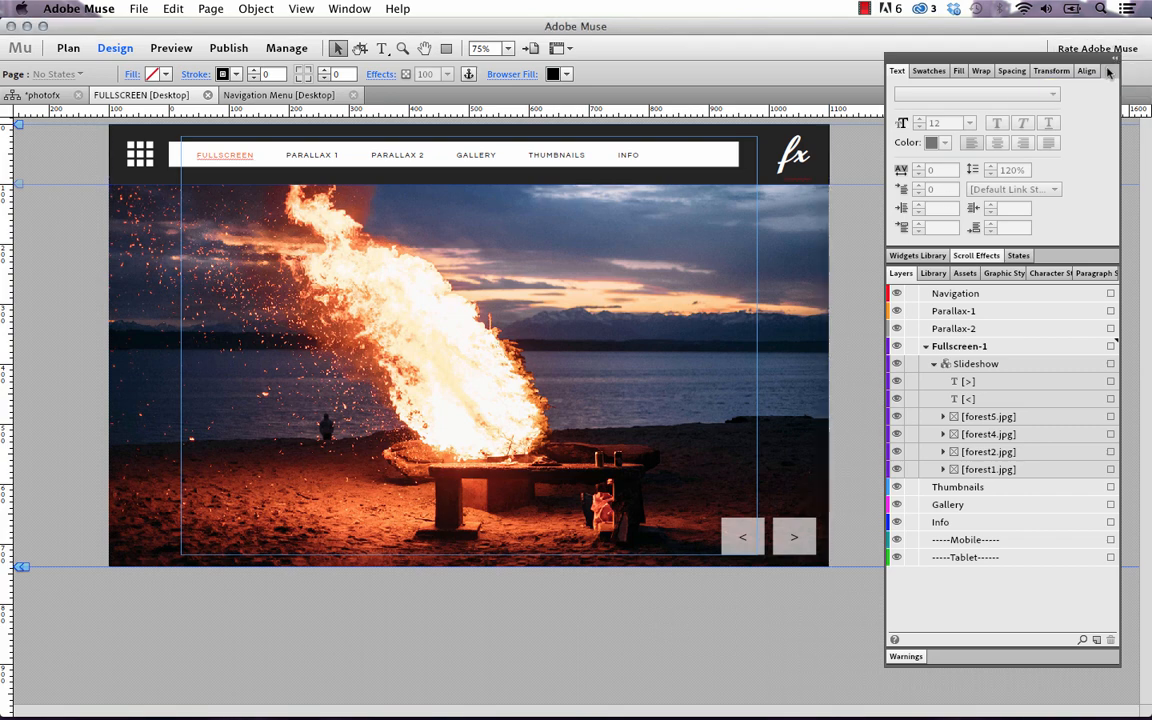
pyautogui.click(712, 371)
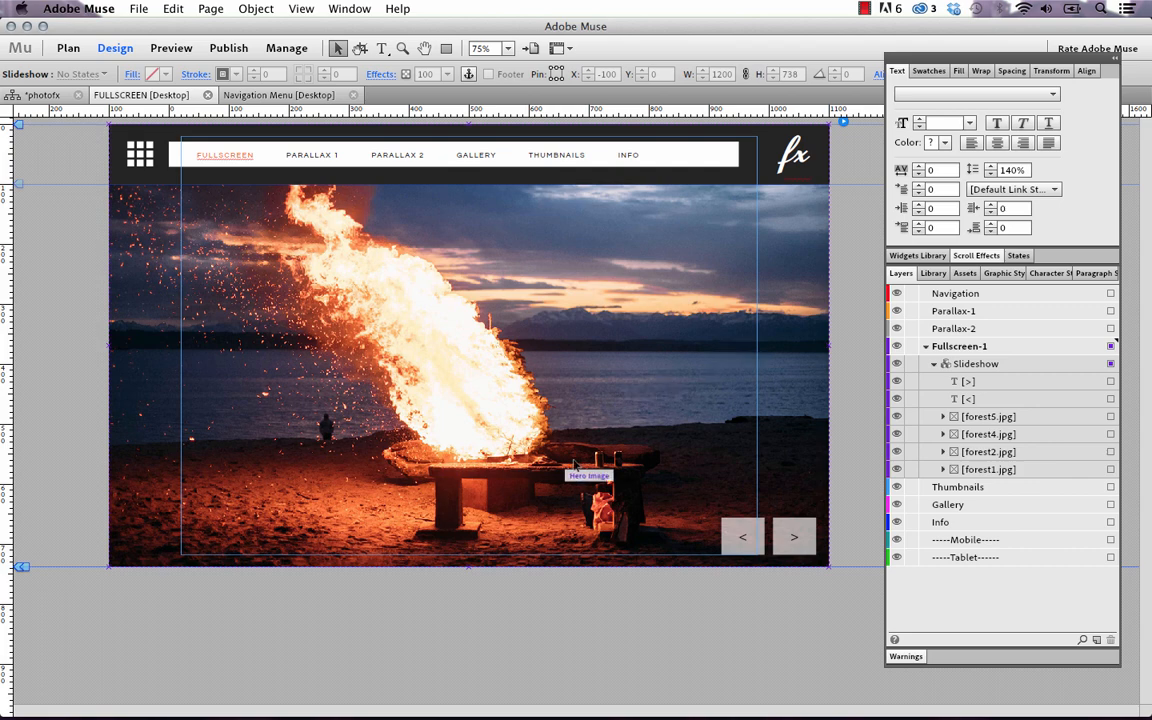
pyautogui.click(253, 701)
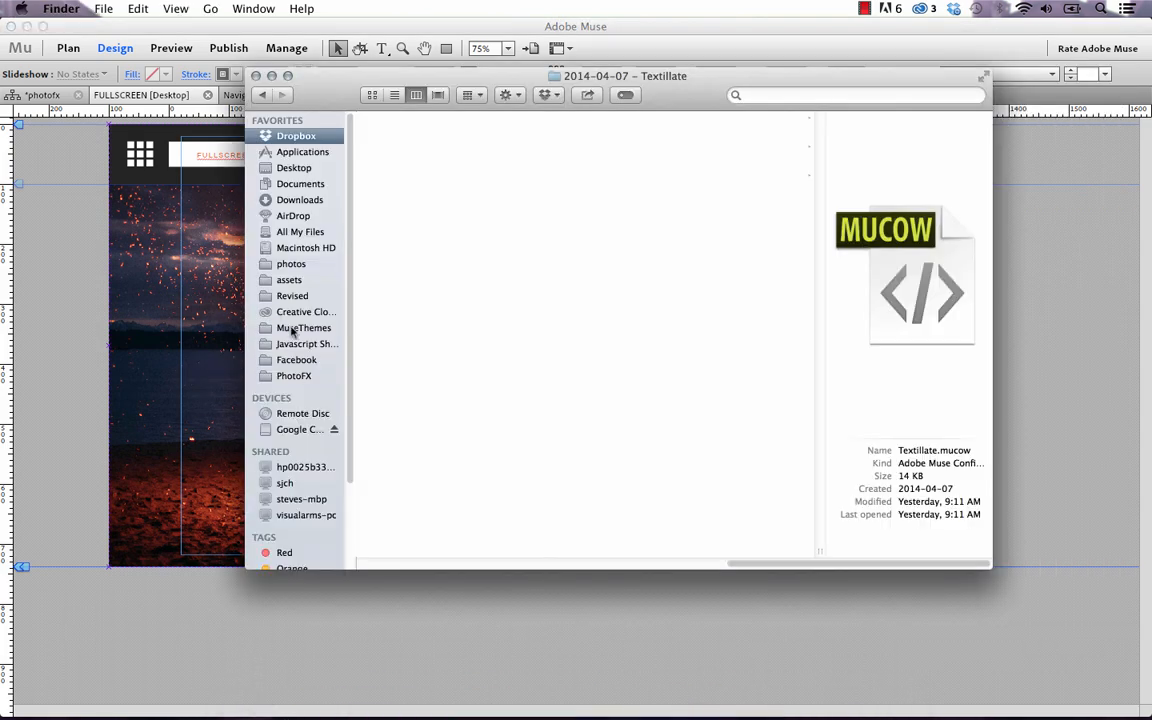
pyautogui.click(297, 376)
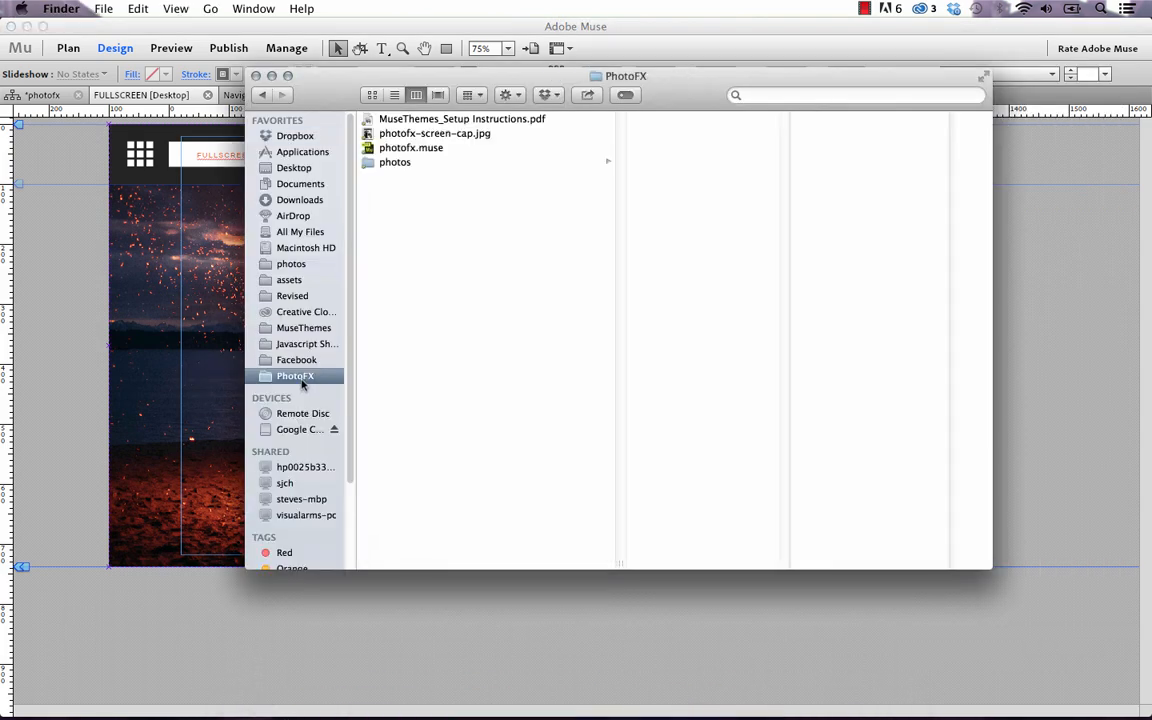
pyautogui.click(403, 162)
pyautogui.click(676, 119)
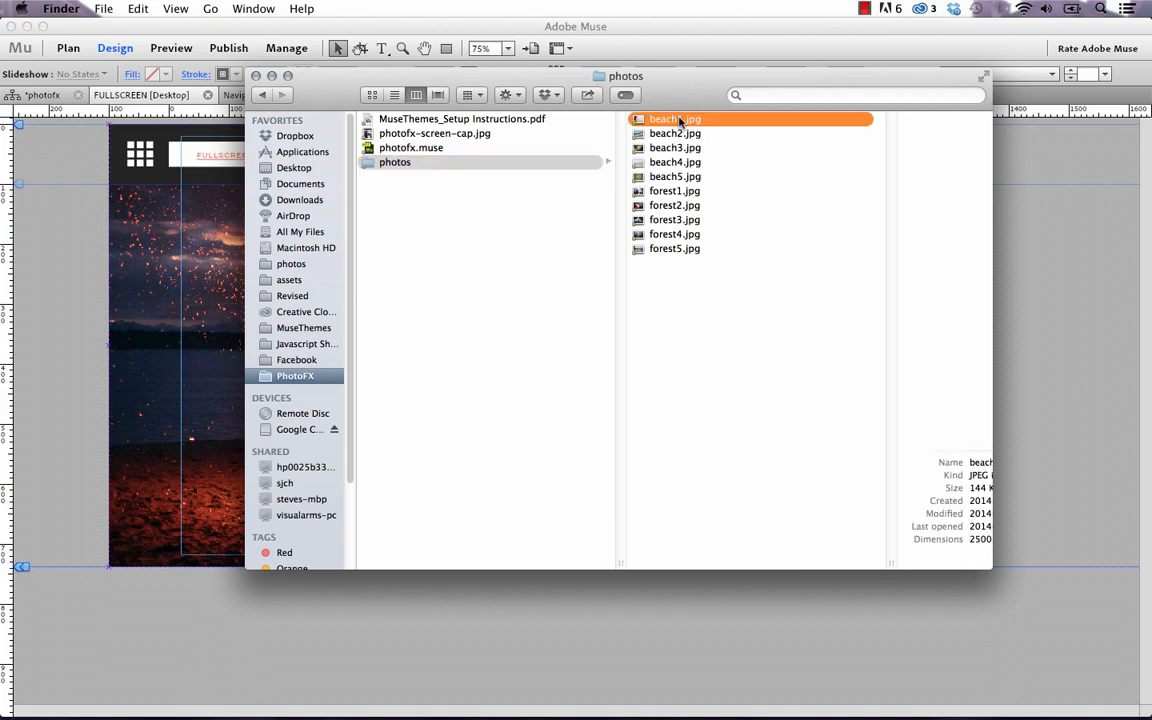
pyautogui.click(604, 193)
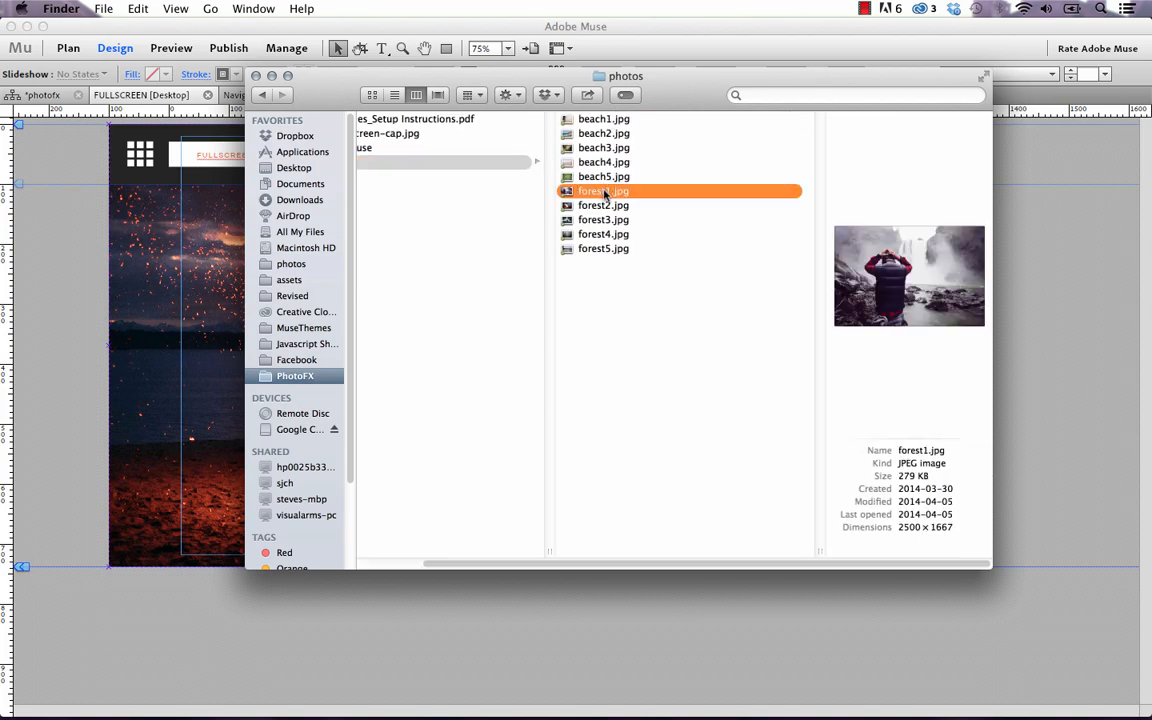
pyautogui.press('space')
pyautogui.press('space')
pyautogui.click(623, 643)
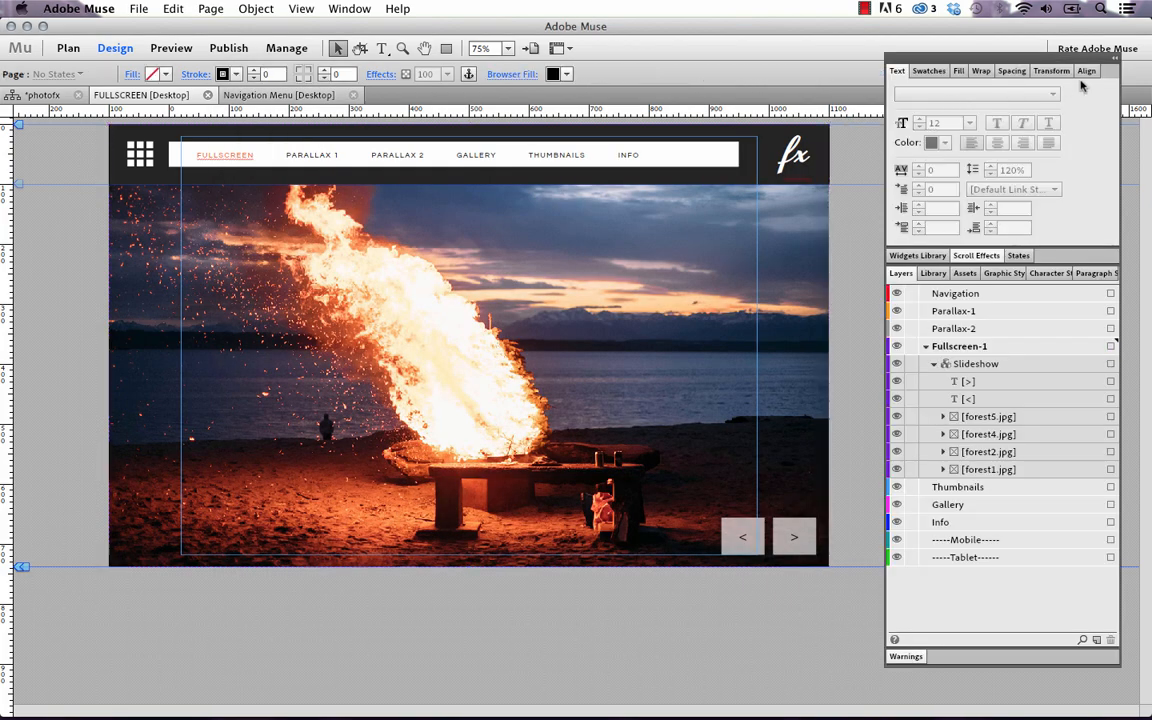
# Show the Assets panel enlarged to list every image, and embed forest1.jpg into the site
pyautogui.click(964, 273)
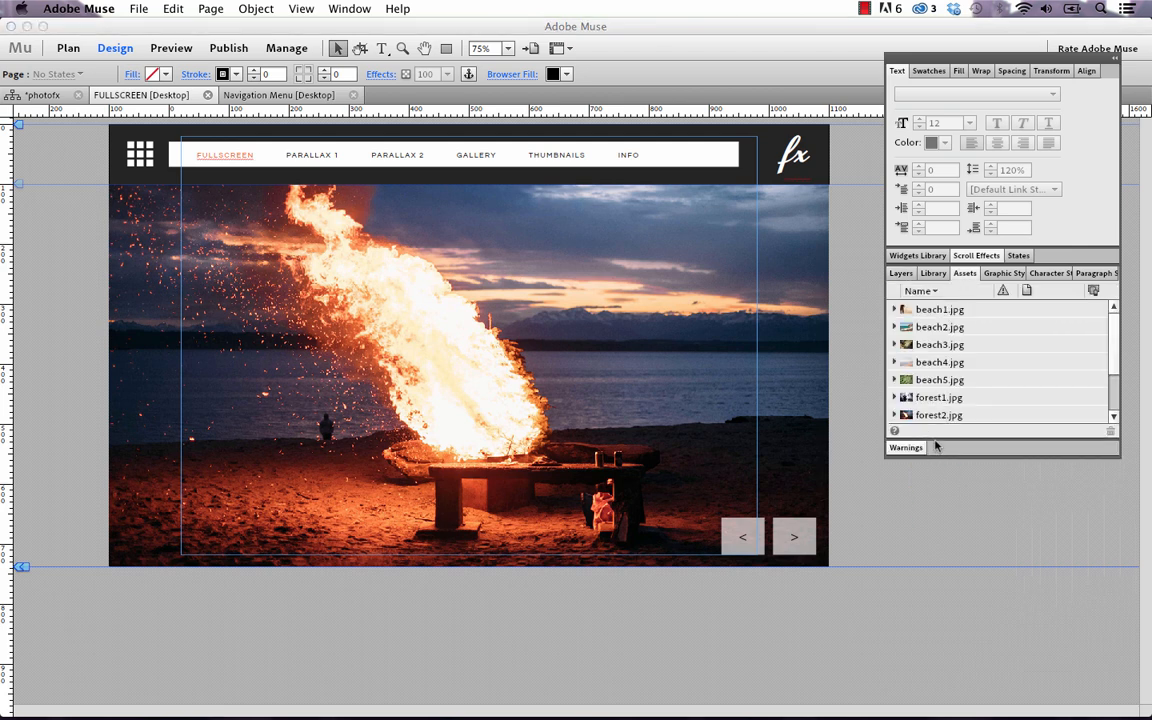
pyautogui.moveTo(934, 447); pyautogui.dragTo(937, 549)
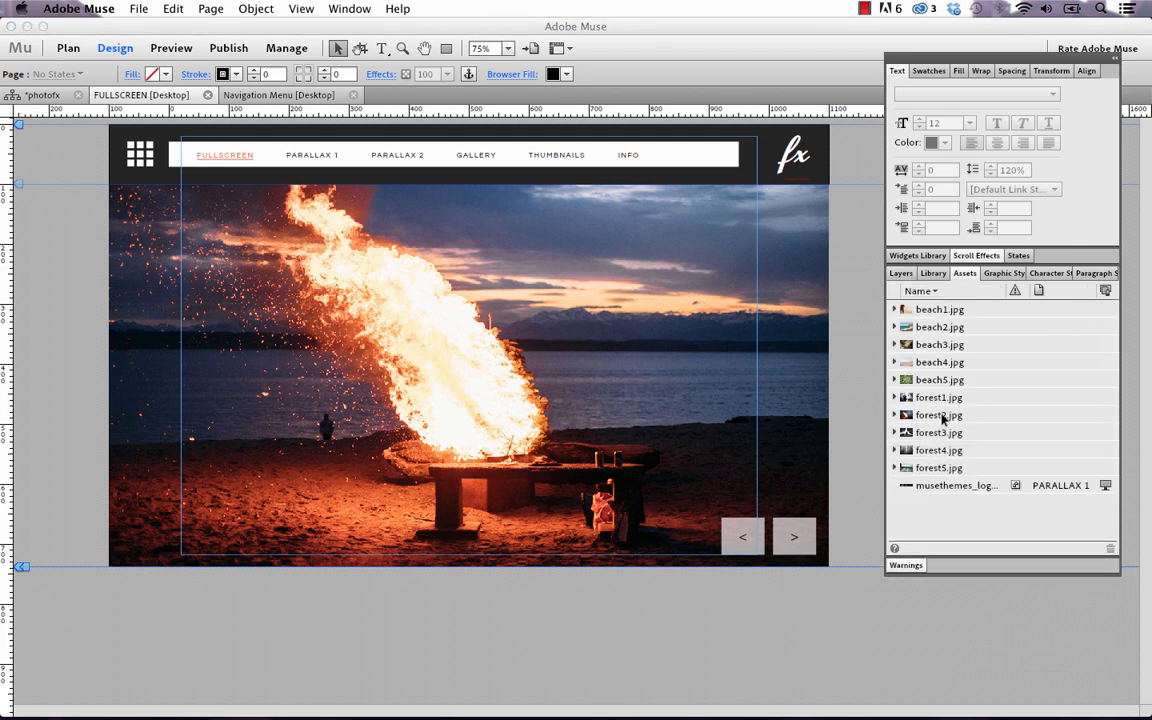
pyautogui.click(939, 399)
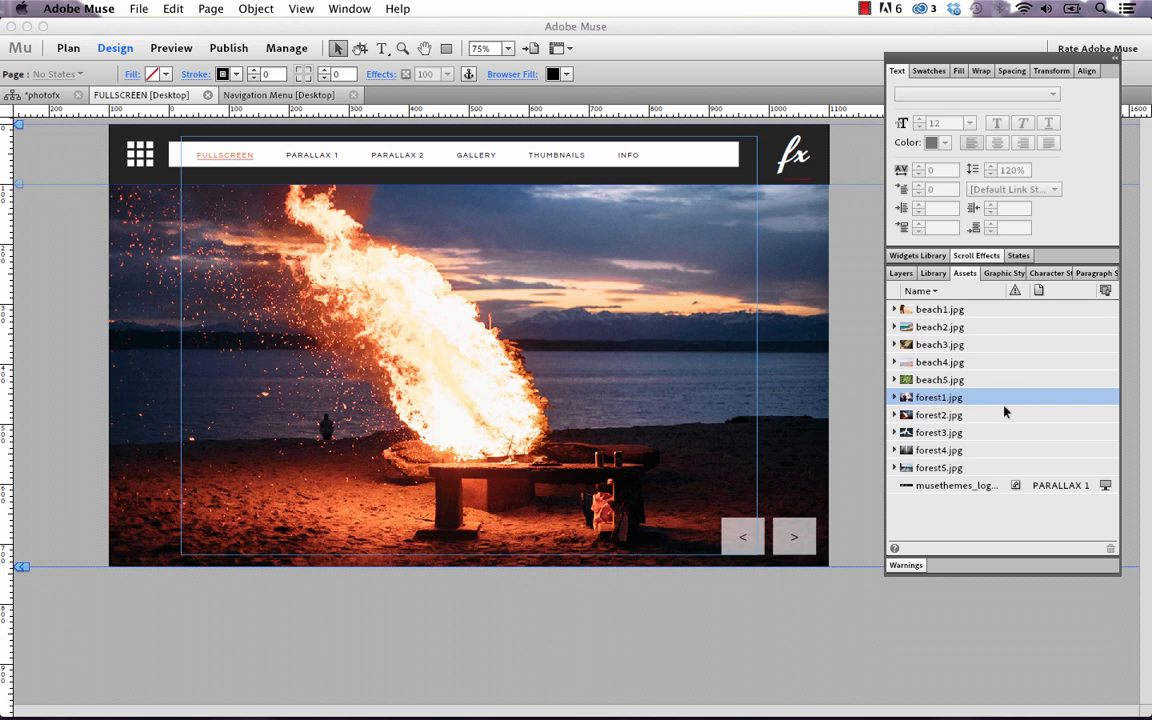
pyautogui.rightClick(943, 401)
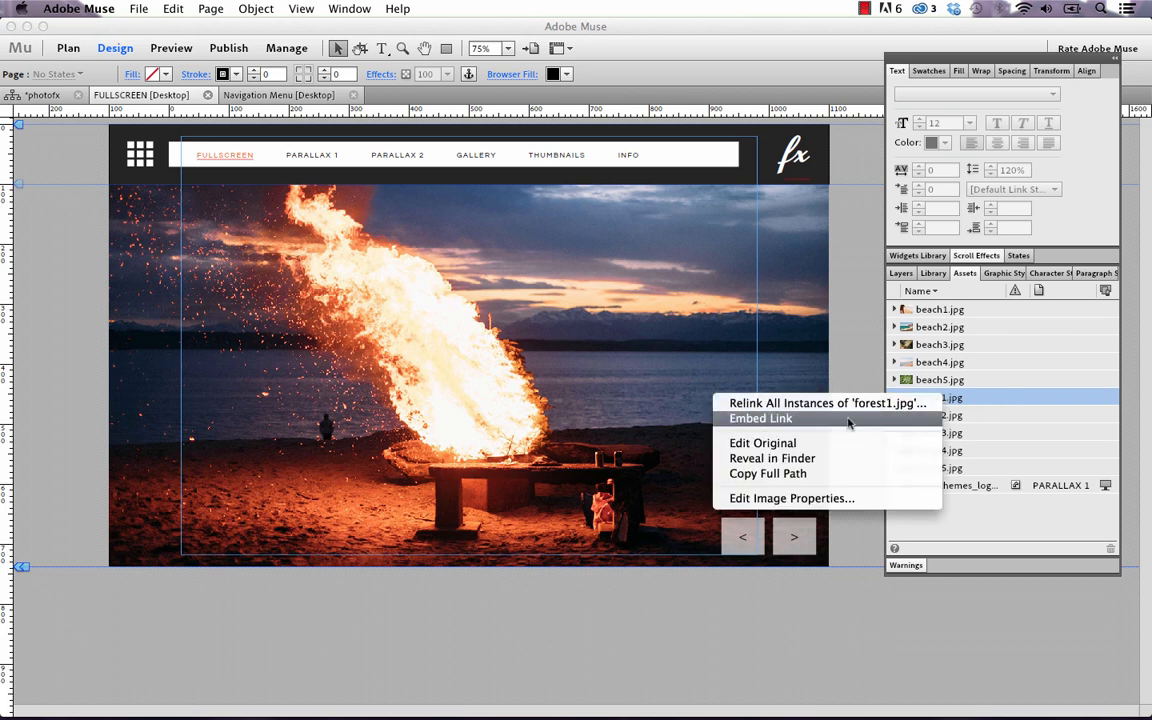
pyautogui.click(925, 419)
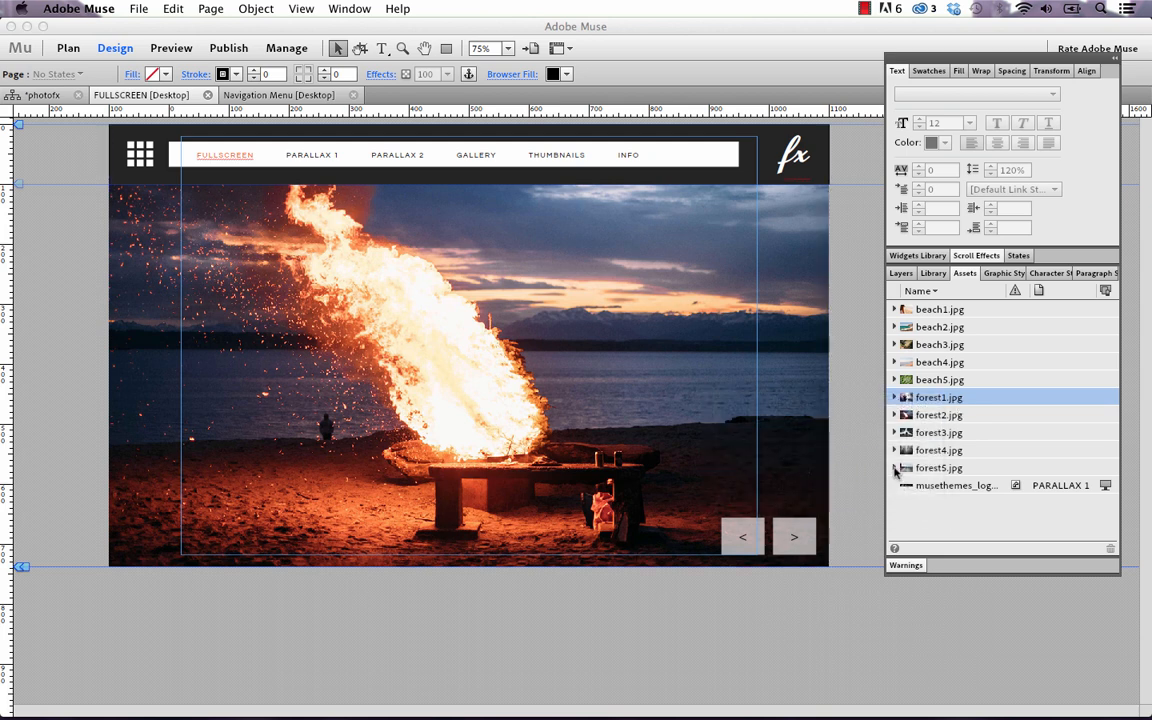
pyautogui.click(1116, 60)
# Move the collapsed panel strip off the page, then open and close the slideshow options unchanged
pyautogui.moveTo(895, 60); pyautogui.dragTo(1043, 140)
pyautogui.click(800, 220)
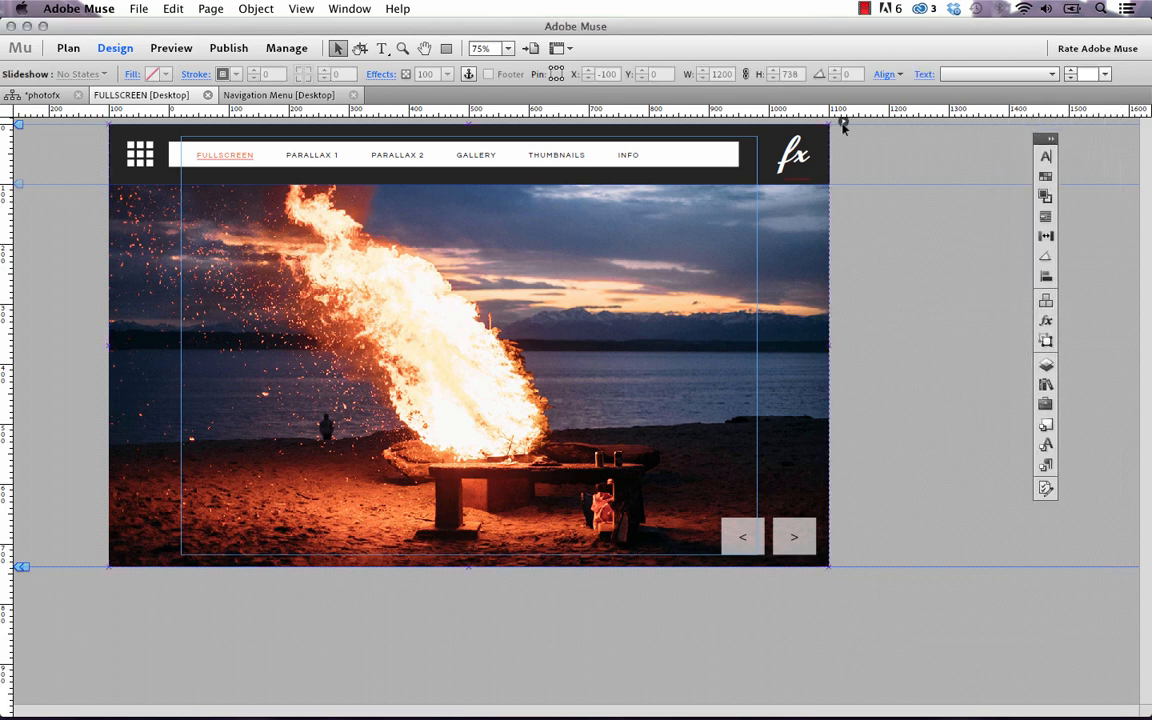
pyautogui.click(843, 121)
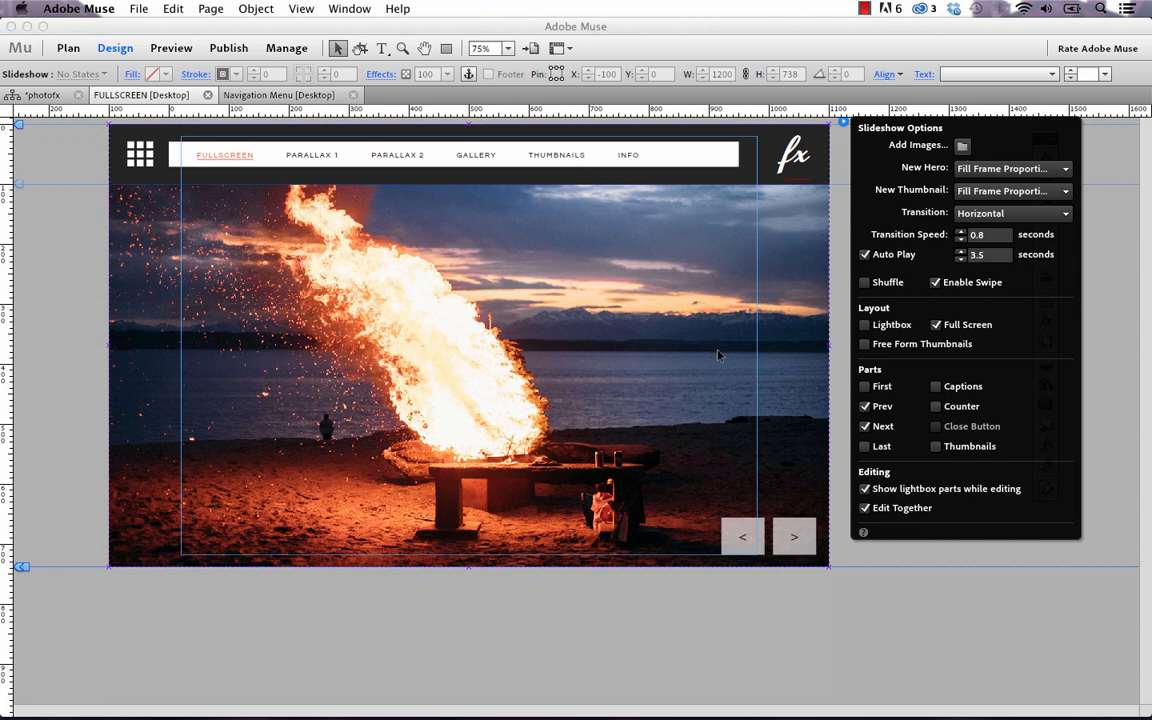
pyautogui.click(797, 626)
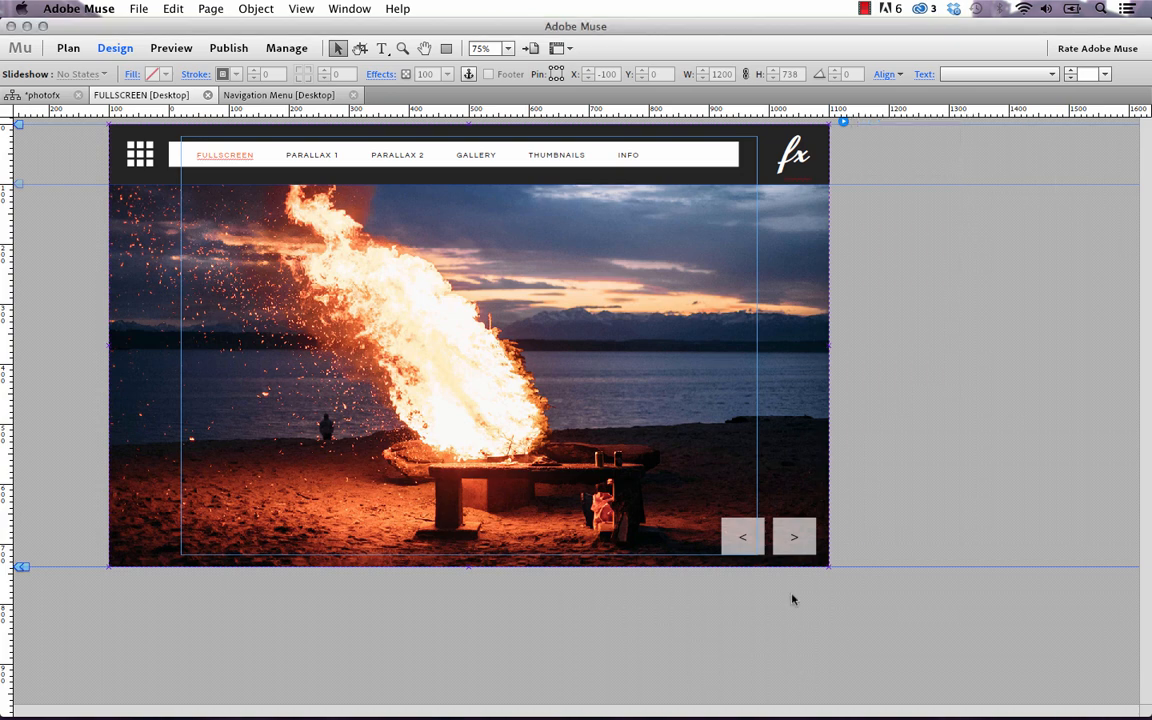
pyautogui.click(48, 96)
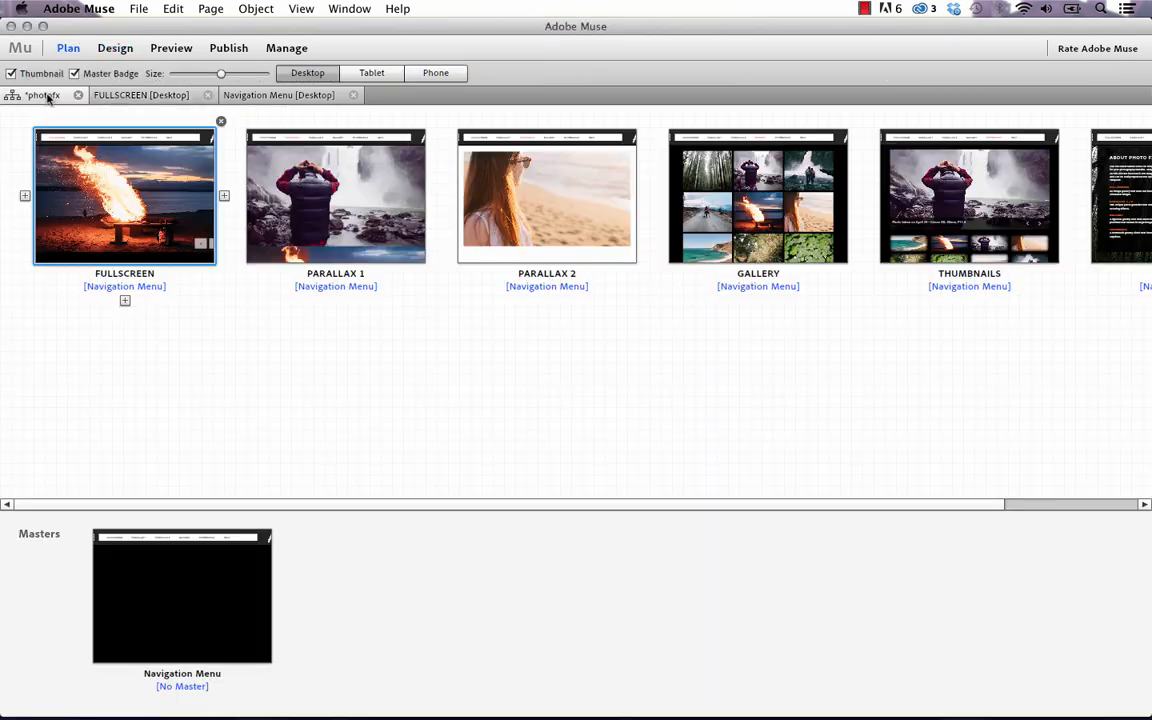
pyautogui.doubleClick(311, 196)
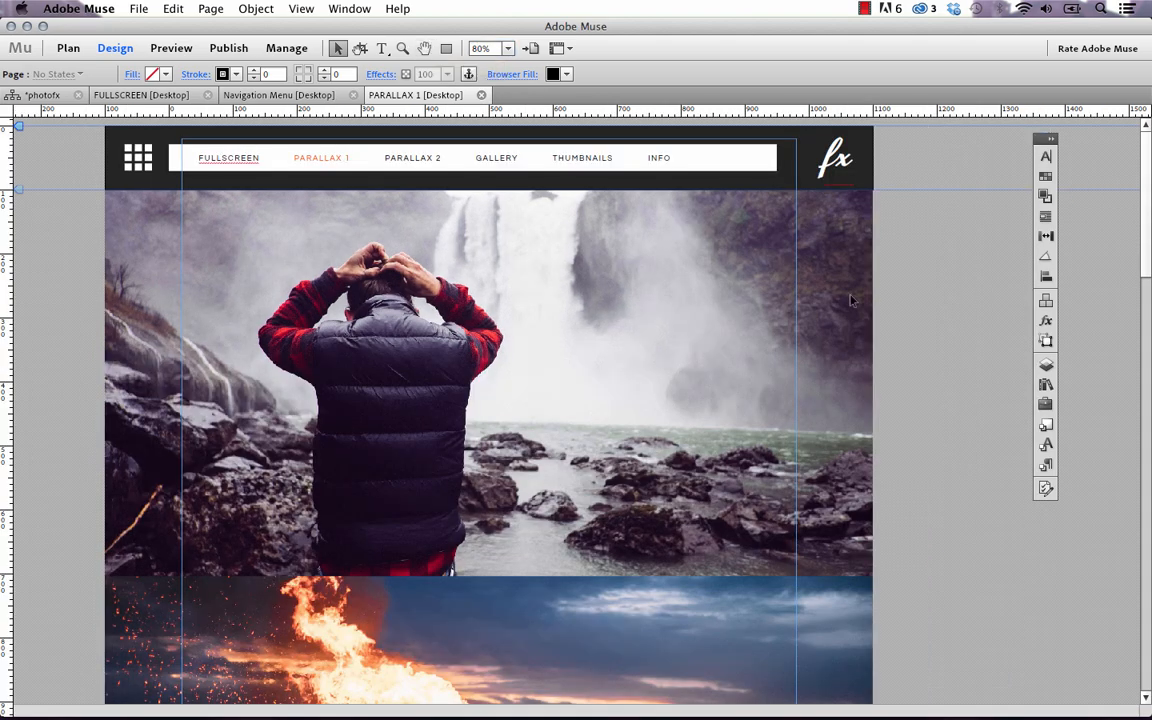
pyautogui.scroll(-20, 898, 233)
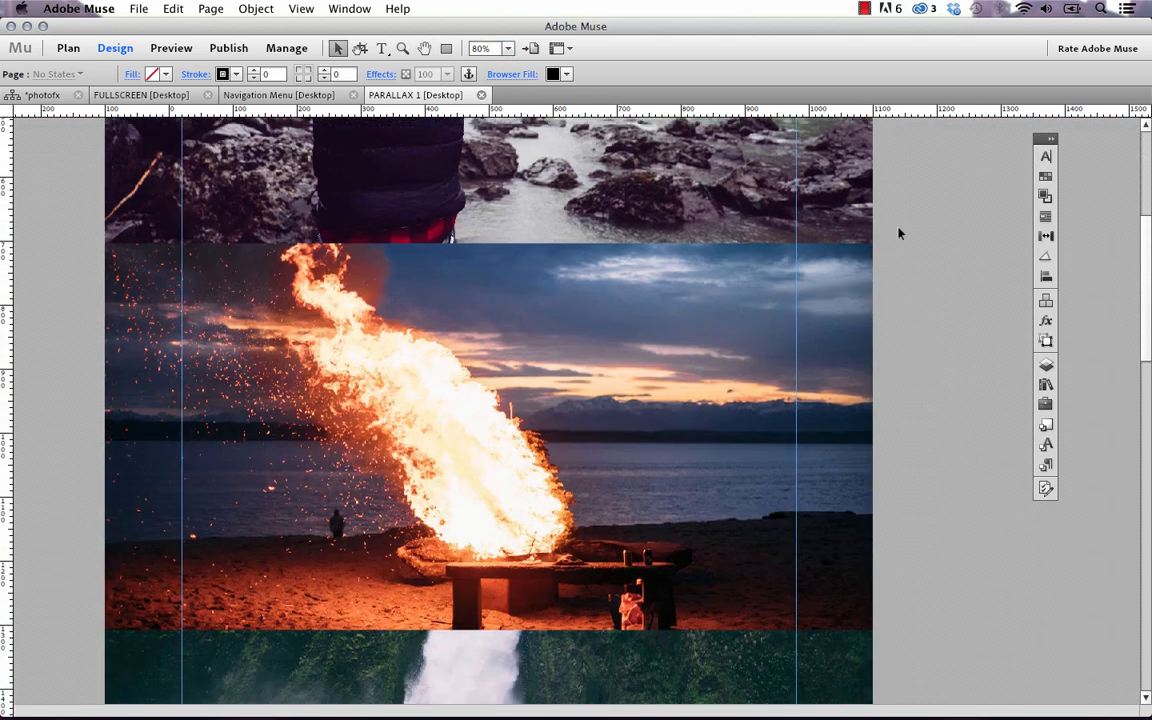
# Preview the Parallax 1 page in Firefox, scroll through its photo sections, and return to Muse
pyautogui.scroll(-5, 900, 237)
pyautogui.scroll(20, 905, 238)
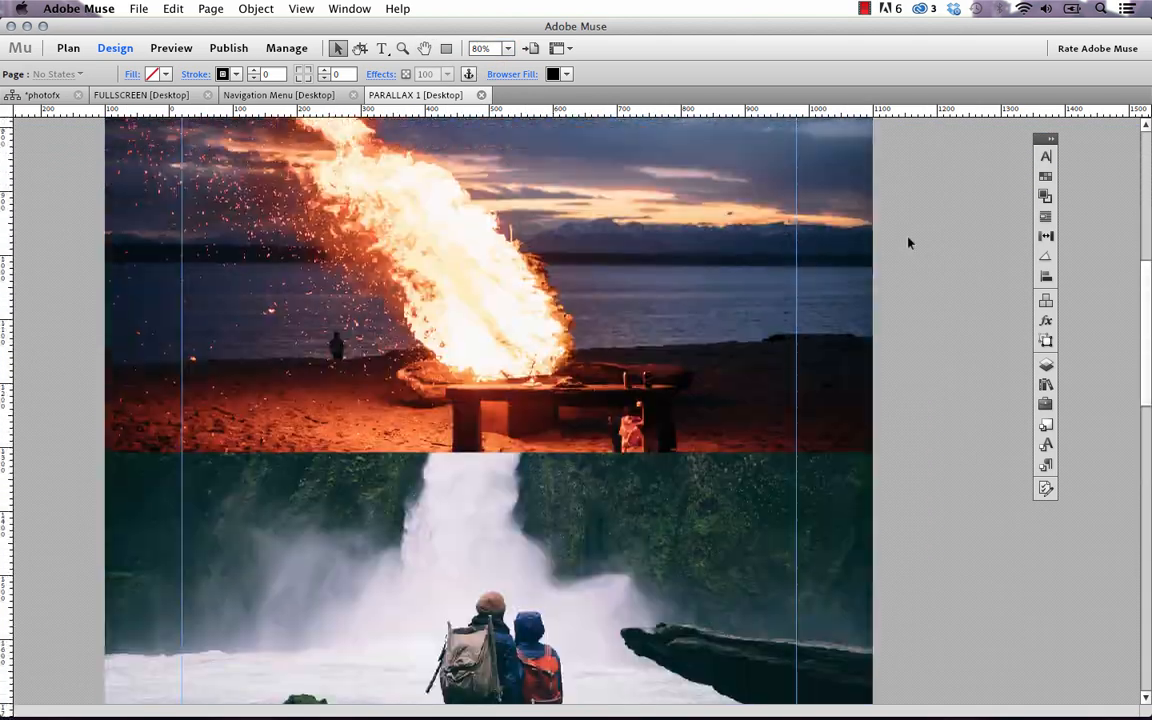
pyautogui.click(138, 8)
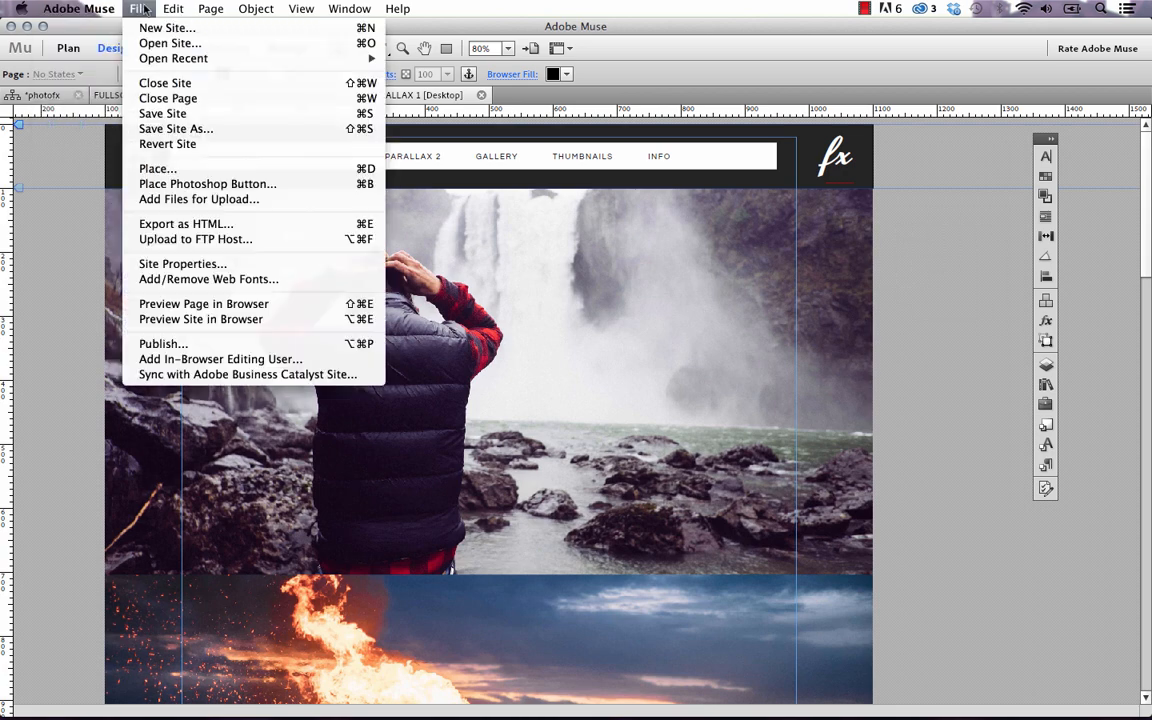
pyautogui.click(204, 304)
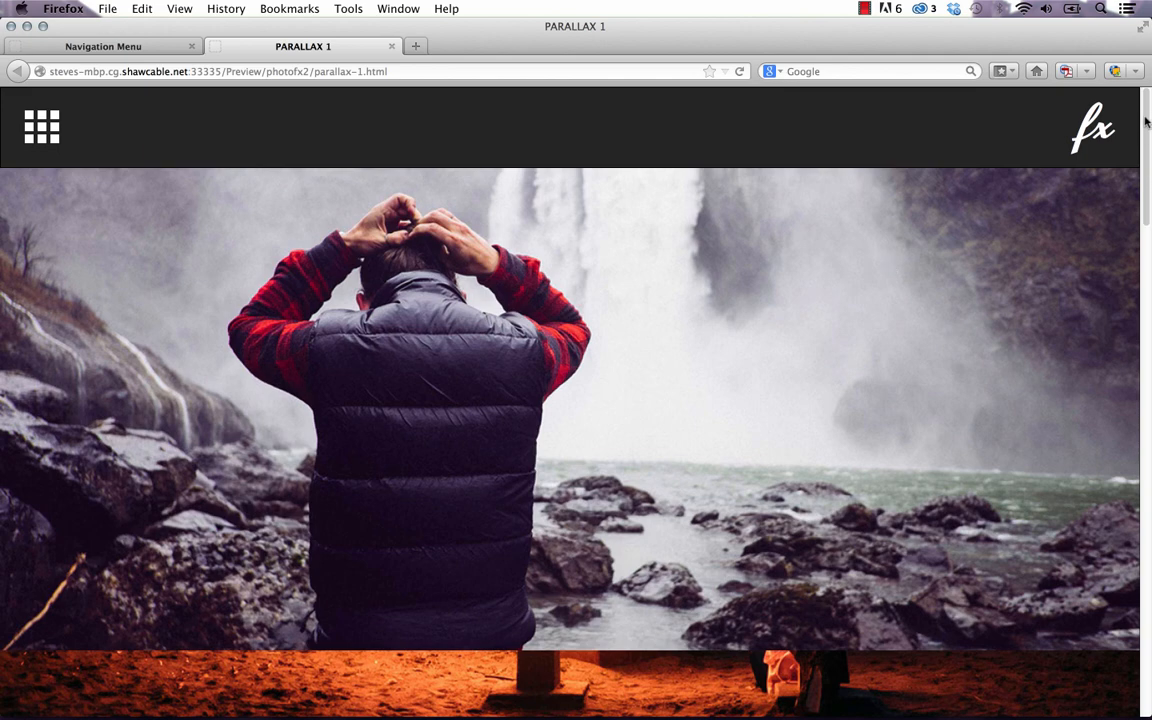
pyautogui.moveTo(1146, 121); pyautogui.dragTo(1136, 146)
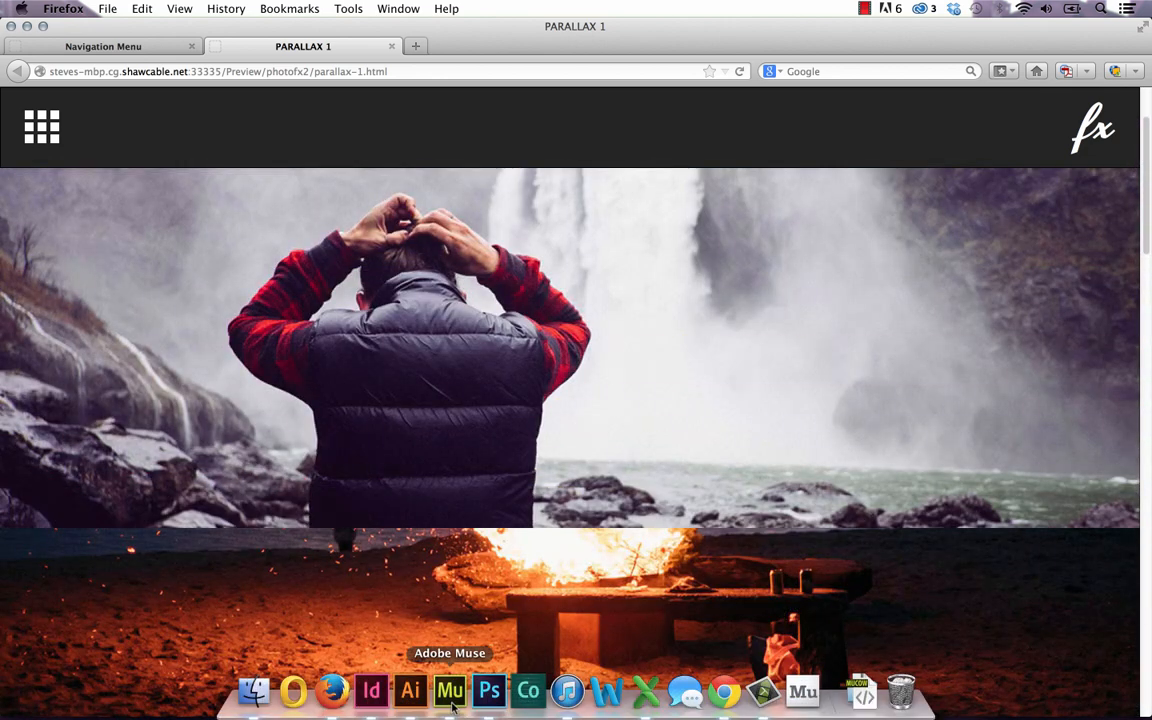
pyautogui.click(451, 703)
pyautogui.scroll(-5, 458, 330)
pyautogui.scroll(5, 420, 350)
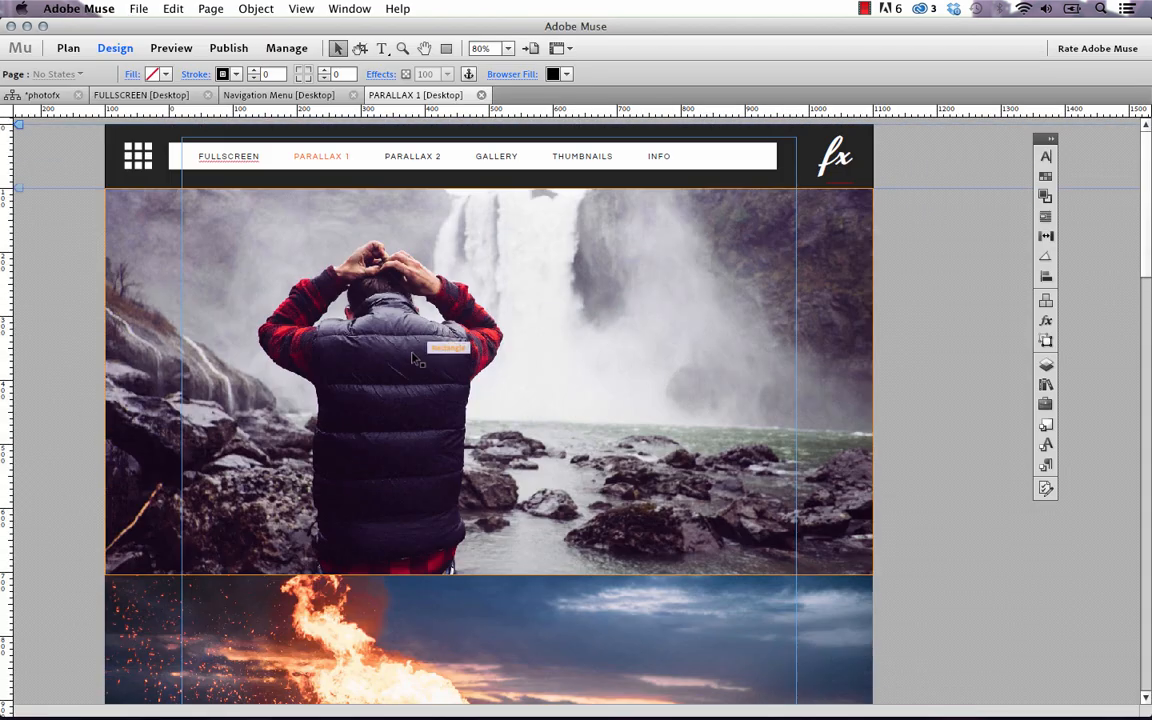
# Replace the top Parallax 1 rectangle's waterfall fill with photos/beach1.jpg
pyautogui.click(418, 268)
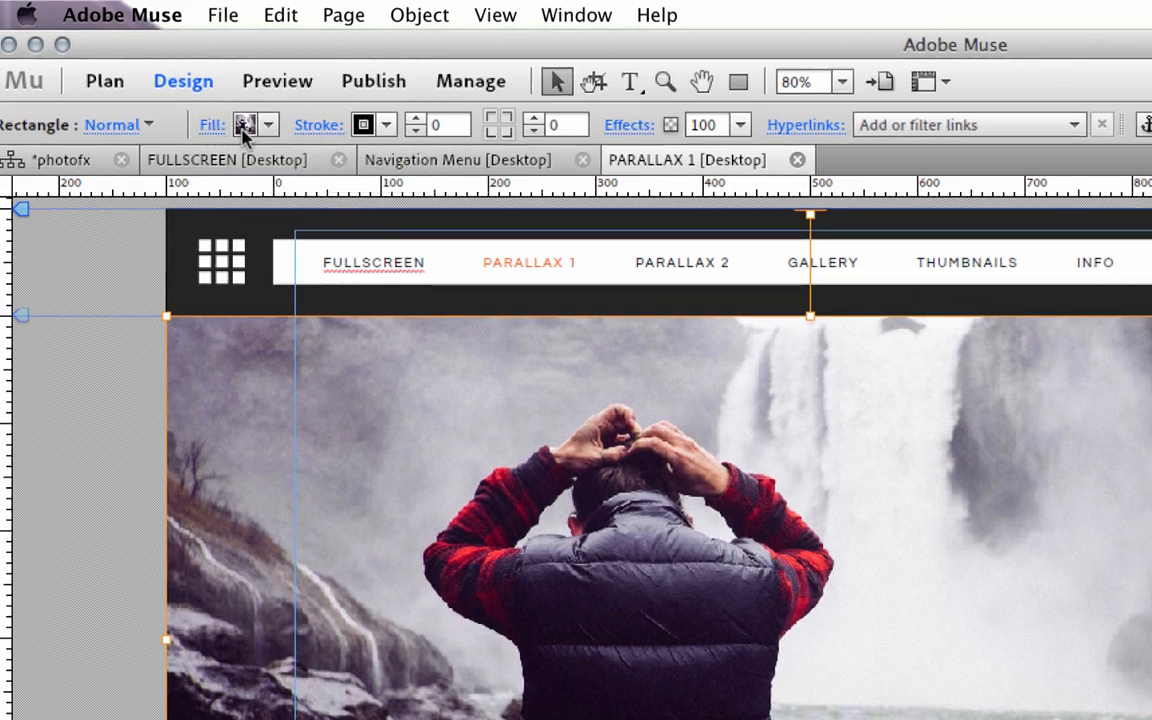
pyautogui.click(210, 128)
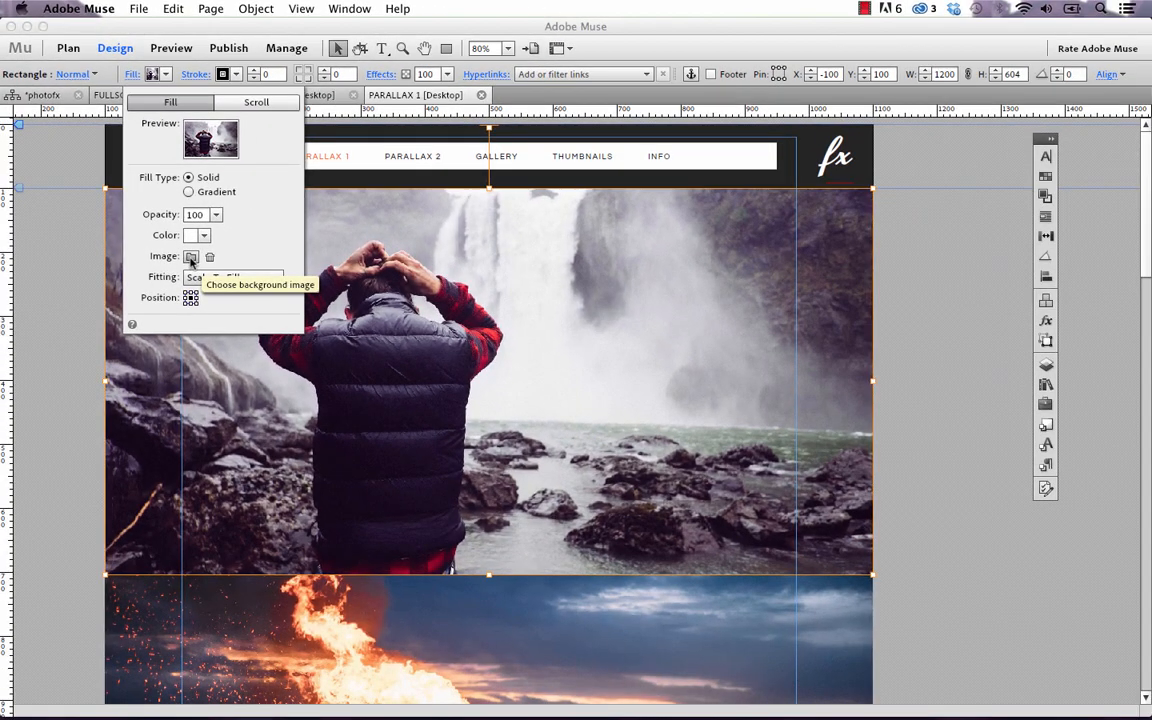
pyautogui.click(191, 258)
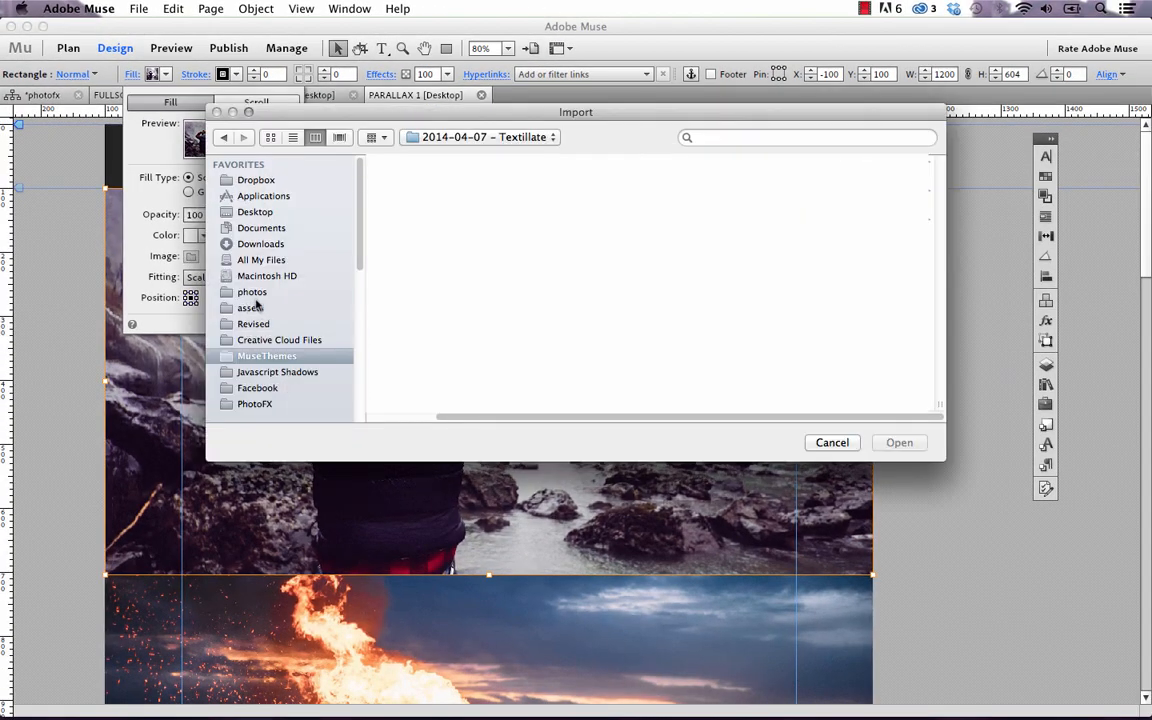
pyautogui.click(256, 404)
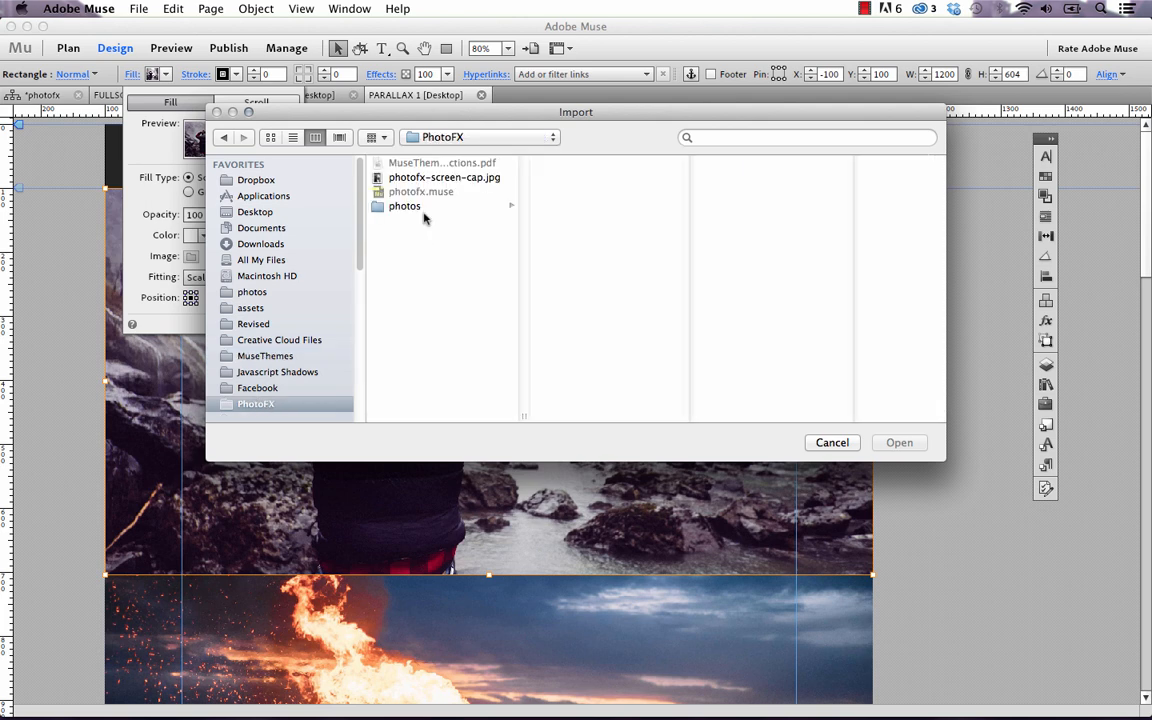
pyautogui.click(424, 206)
pyautogui.click(575, 163)
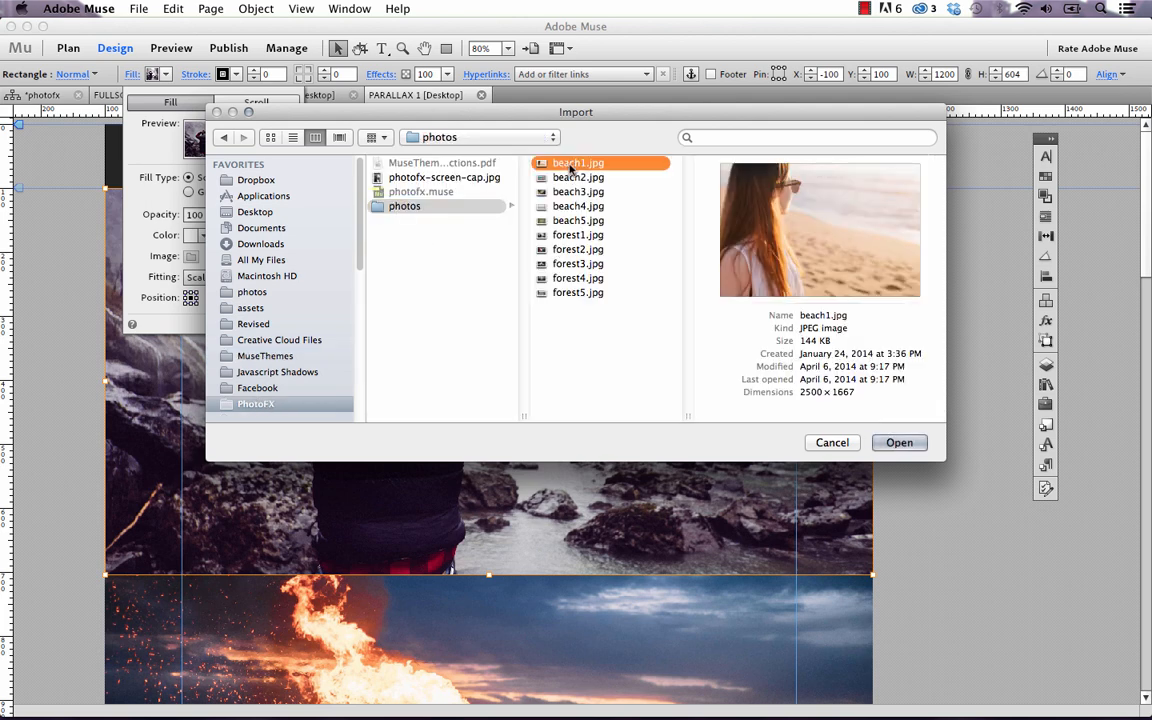
pyautogui.click(894, 443)
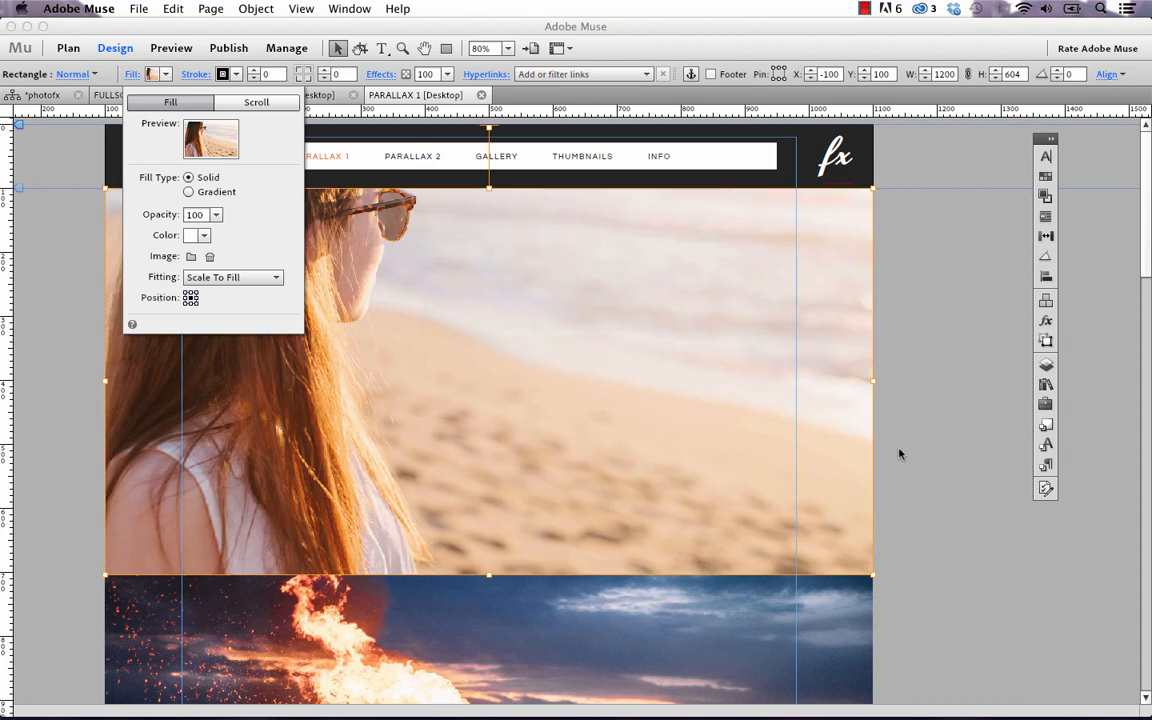
pyautogui.press('Escape')
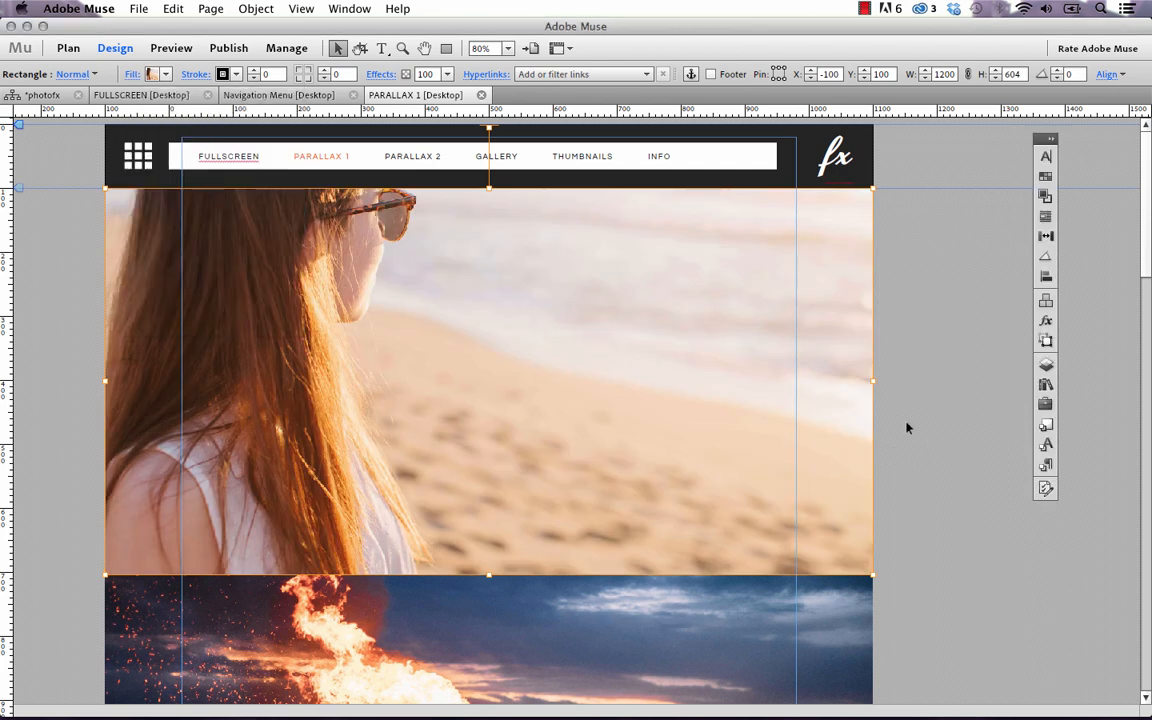
# Duplicate the bike photo rectangle and place the copy below the original at Y 3120
pyautogui.scroll(-20, 887, 421)
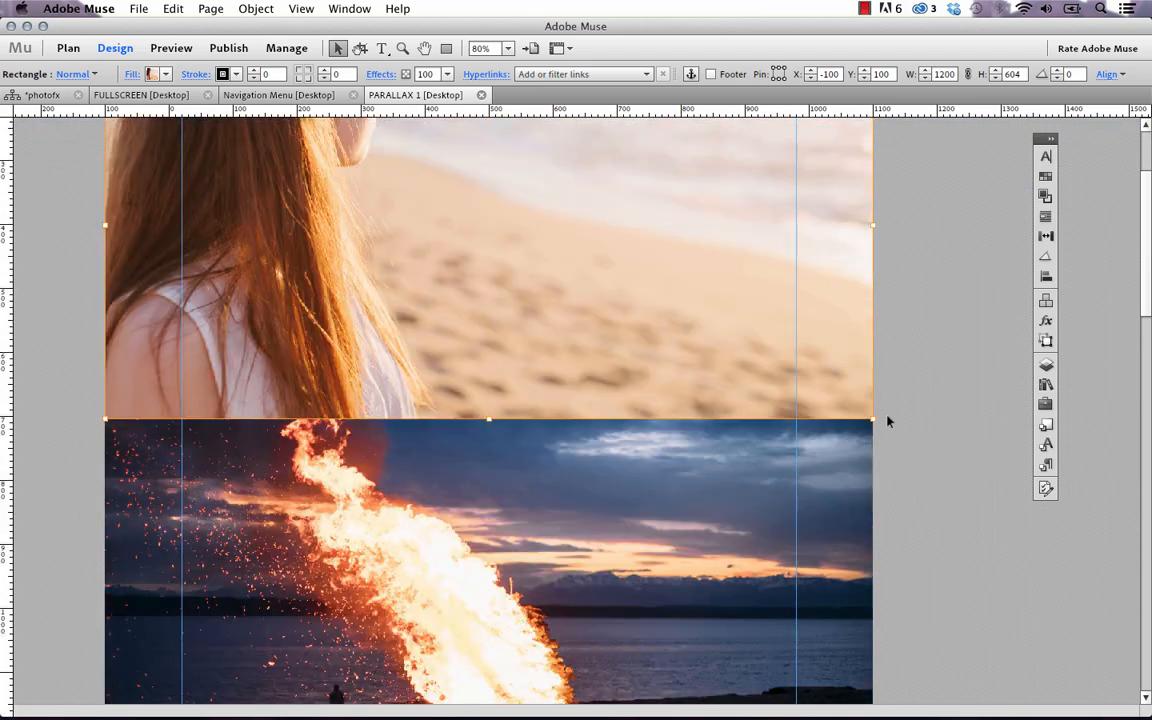
pyautogui.scroll(-20, 887, 421)
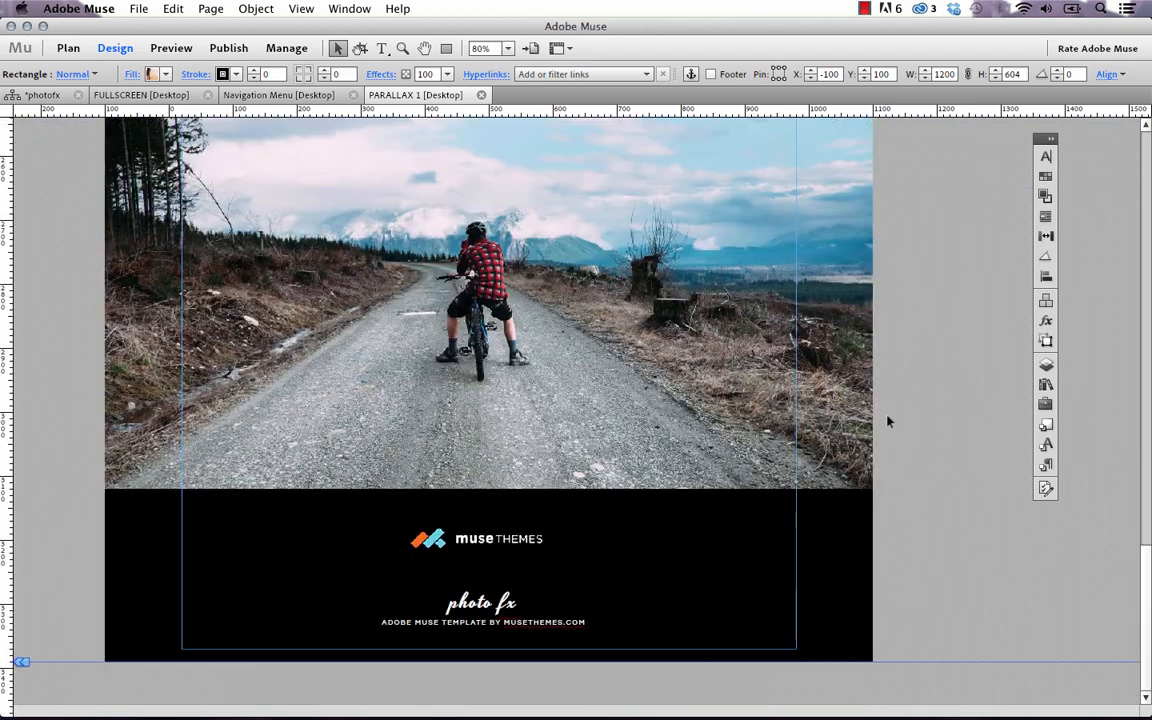
pyautogui.click(512, 340)
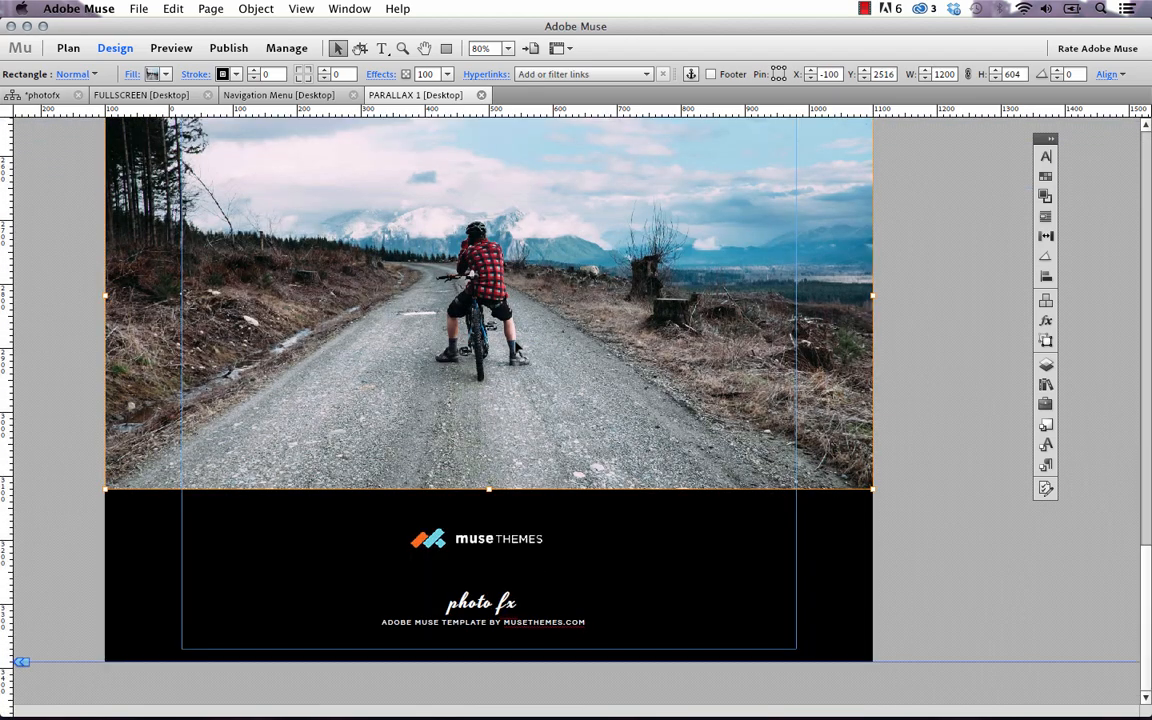
pyautogui.scroll(2, 517, 346)
pyautogui.scroll(2, 517, 346)
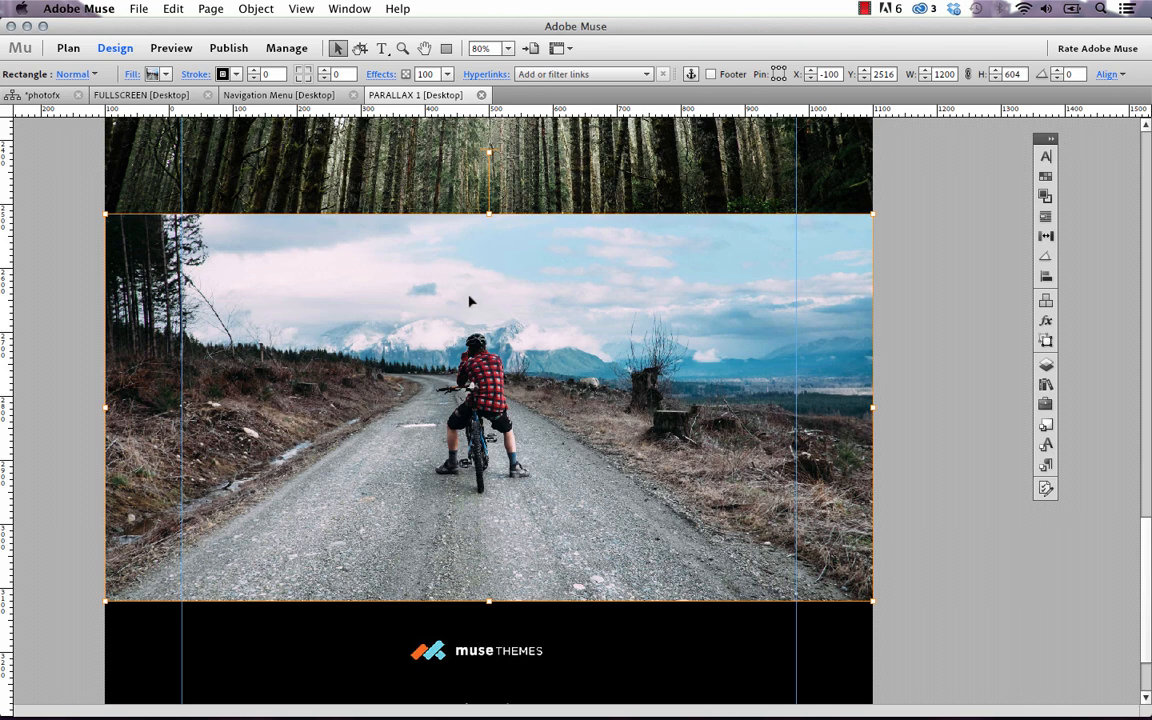
pyautogui.moveTo(475, 305); pyautogui.dragTo(501, 562)
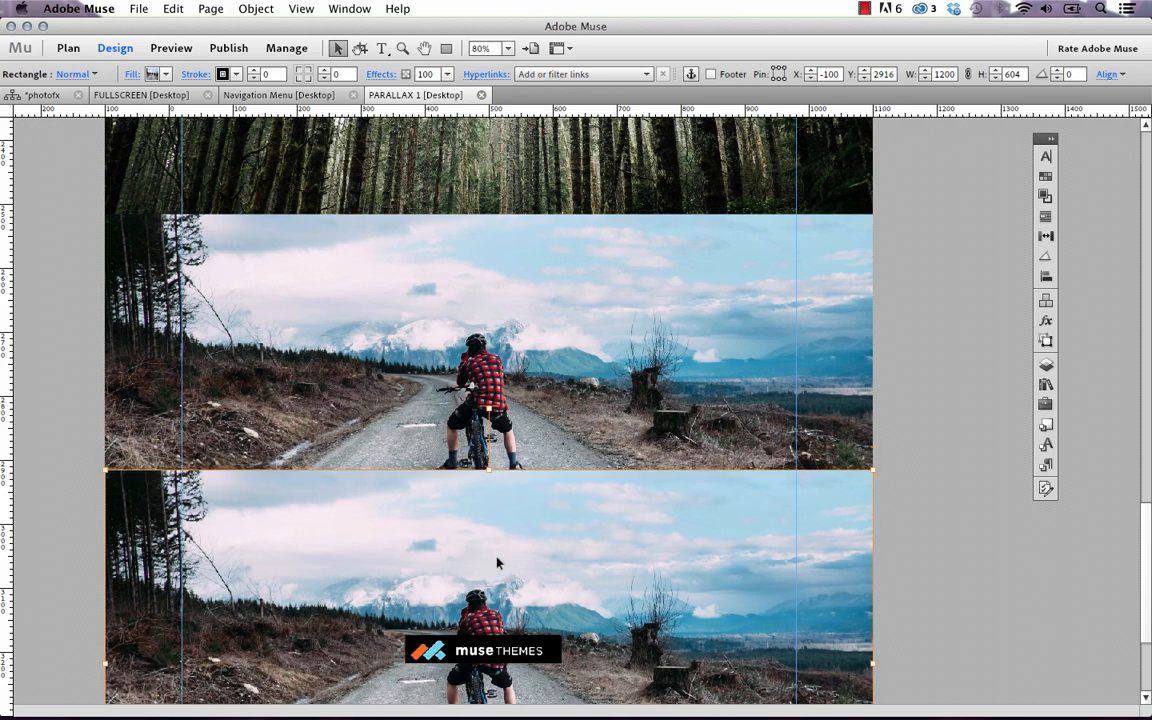
pyautogui.scroll(-5, 503, 560)
pyautogui.moveTo(622, 370); pyautogui.dragTo(620, 504)
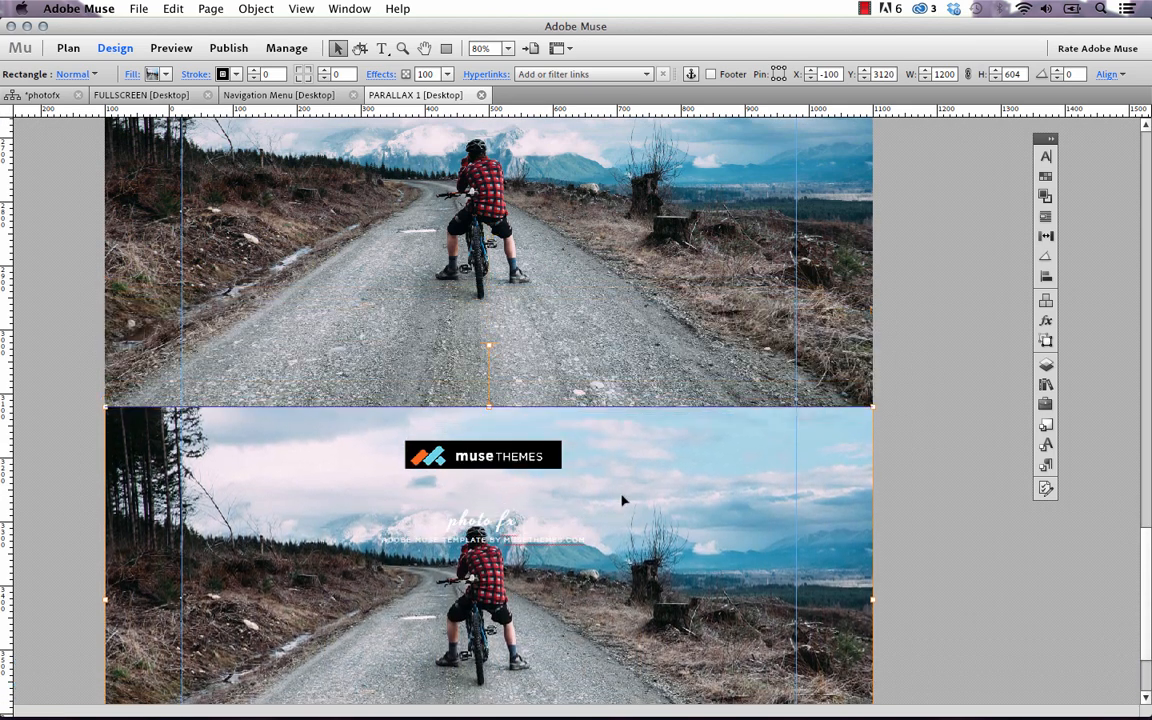
pyautogui.scroll(-2, 557, 421)
# Delete the museTHEMES logo and the photo fx text from the footer
pyautogui.click(518, 360)
pyautogui.press('Delete')
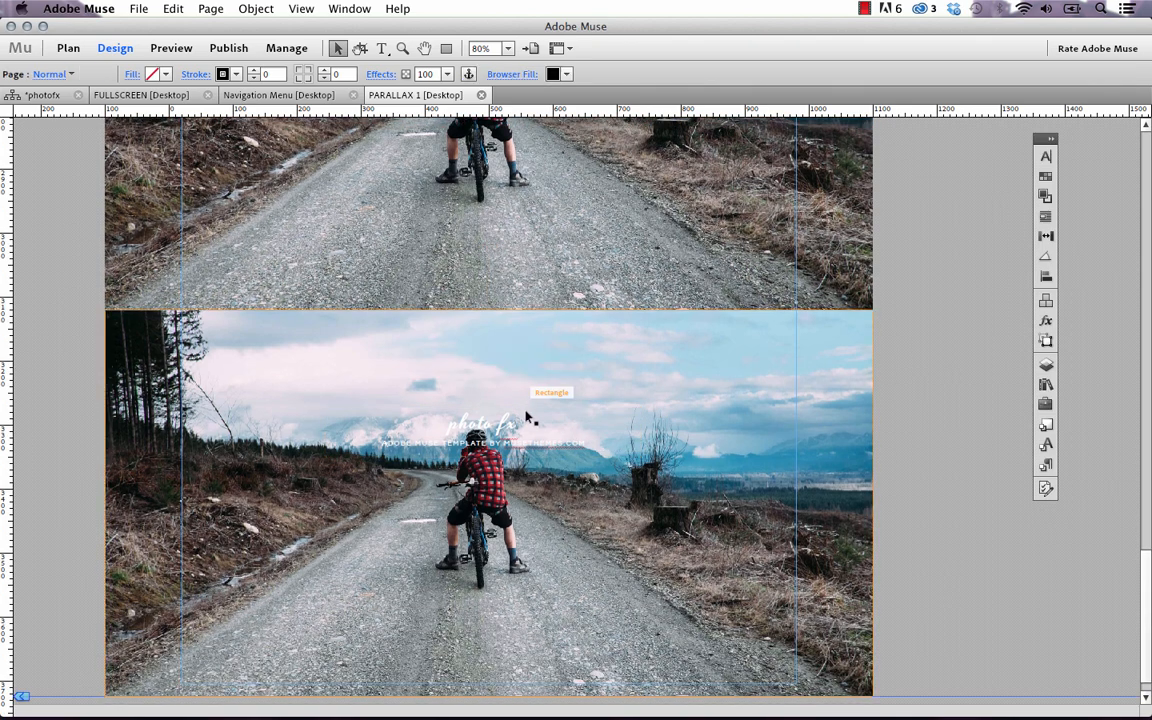
pyautogui.click(499, 449)
pyautogui.press('Delete')
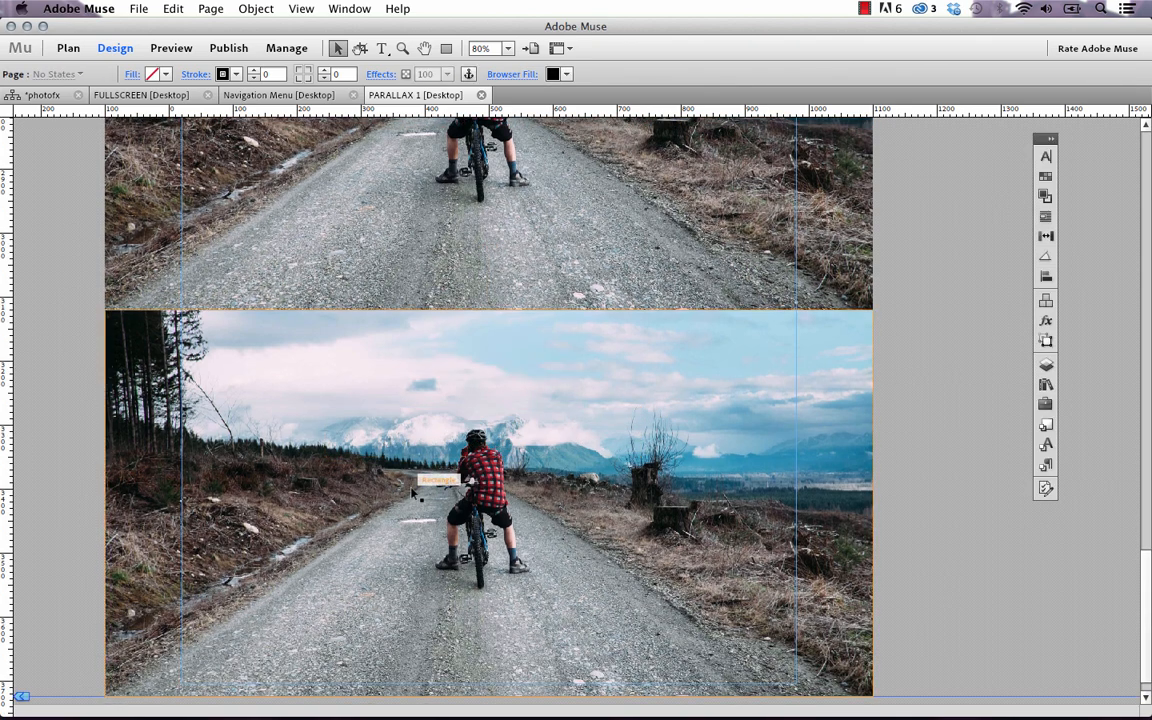
# Fill the copied rectangle with beach3.jpg, the forest path photo
pyautogui.click(412, 482)
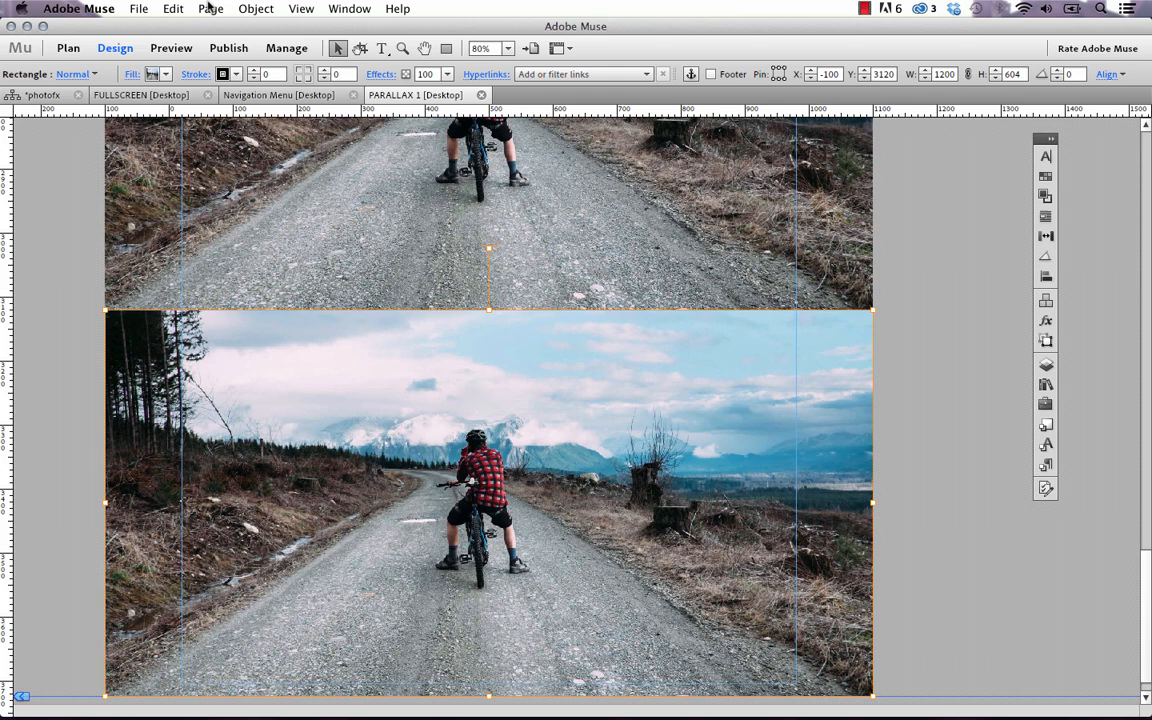
pyautogui.click(130, 74)
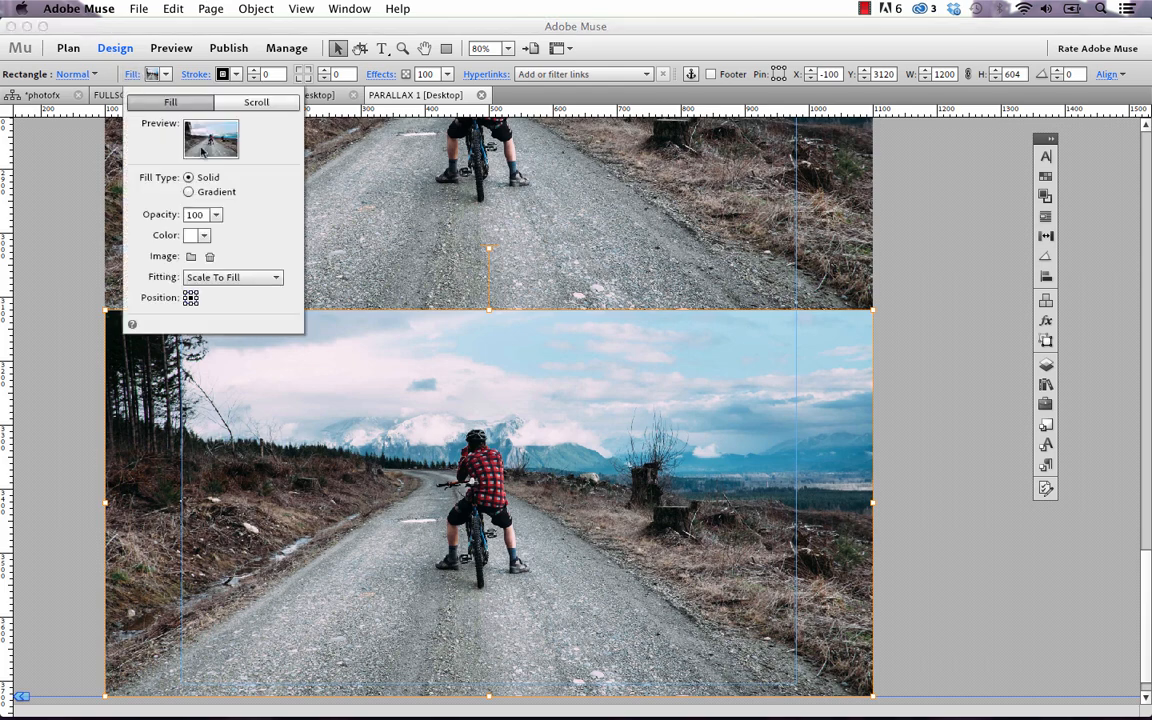
pyautogui.click(192, 256)
pyautogui.click(586, 191)
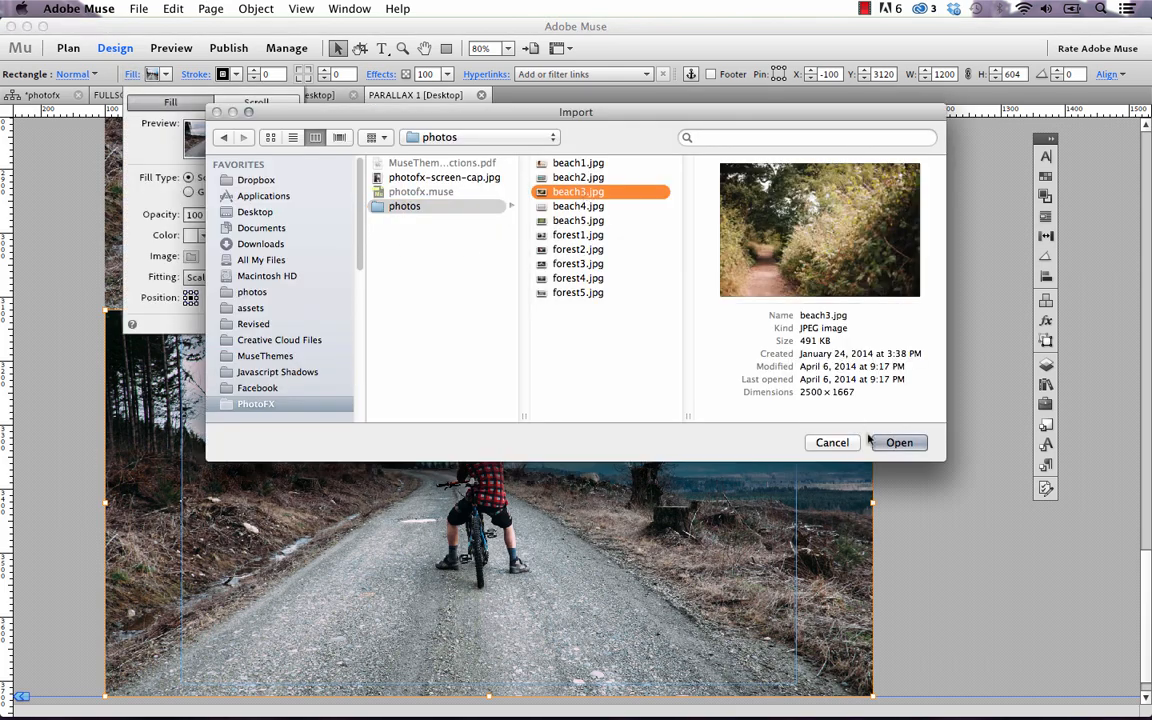
pyautogui.click(899, 442)
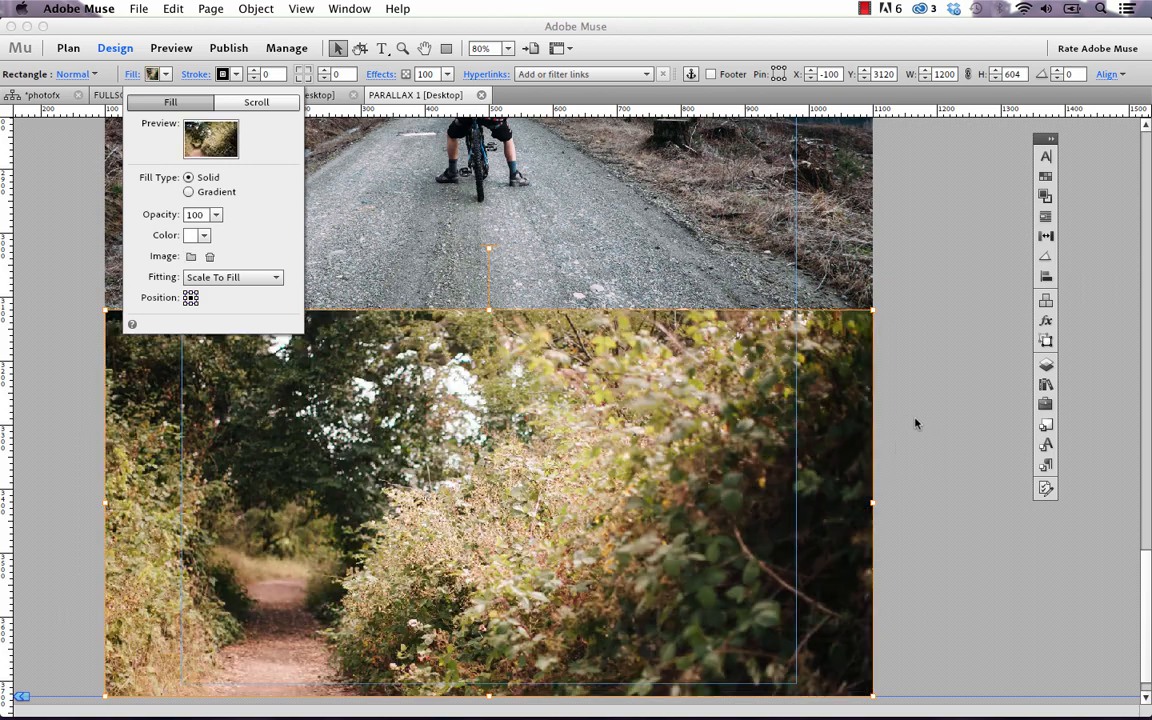
pyautogui.click(920, 418)
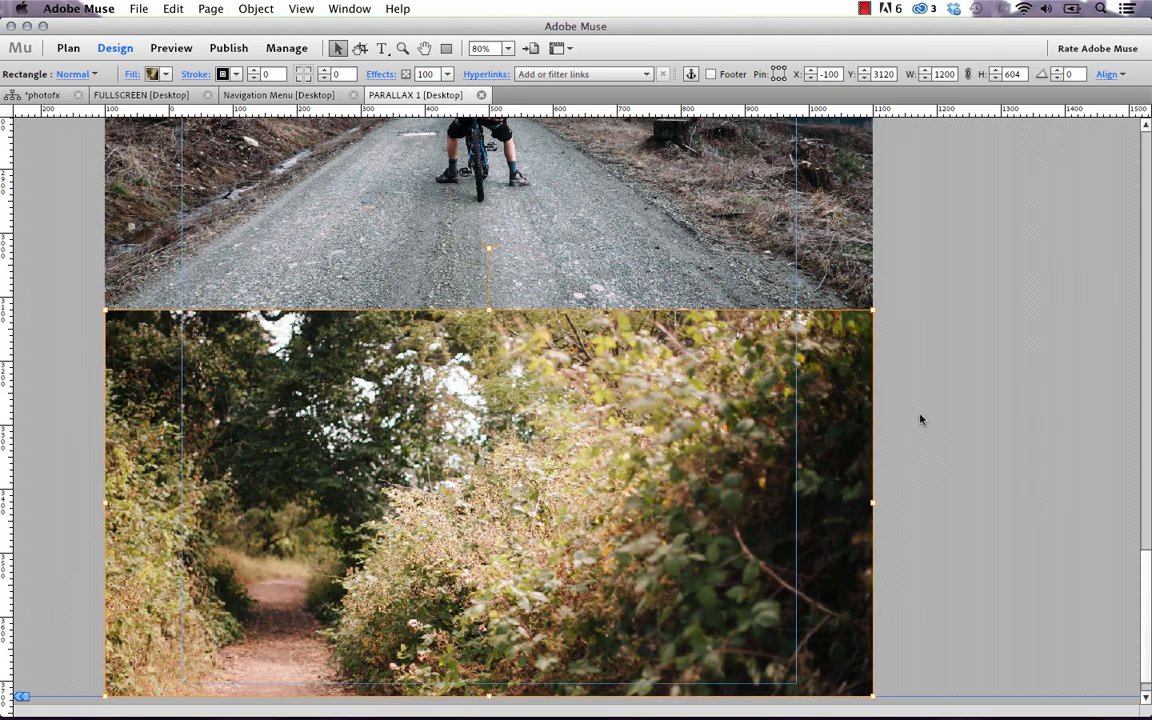
pyautogui.click(920, 418)
pyautogui.click(136, 9)
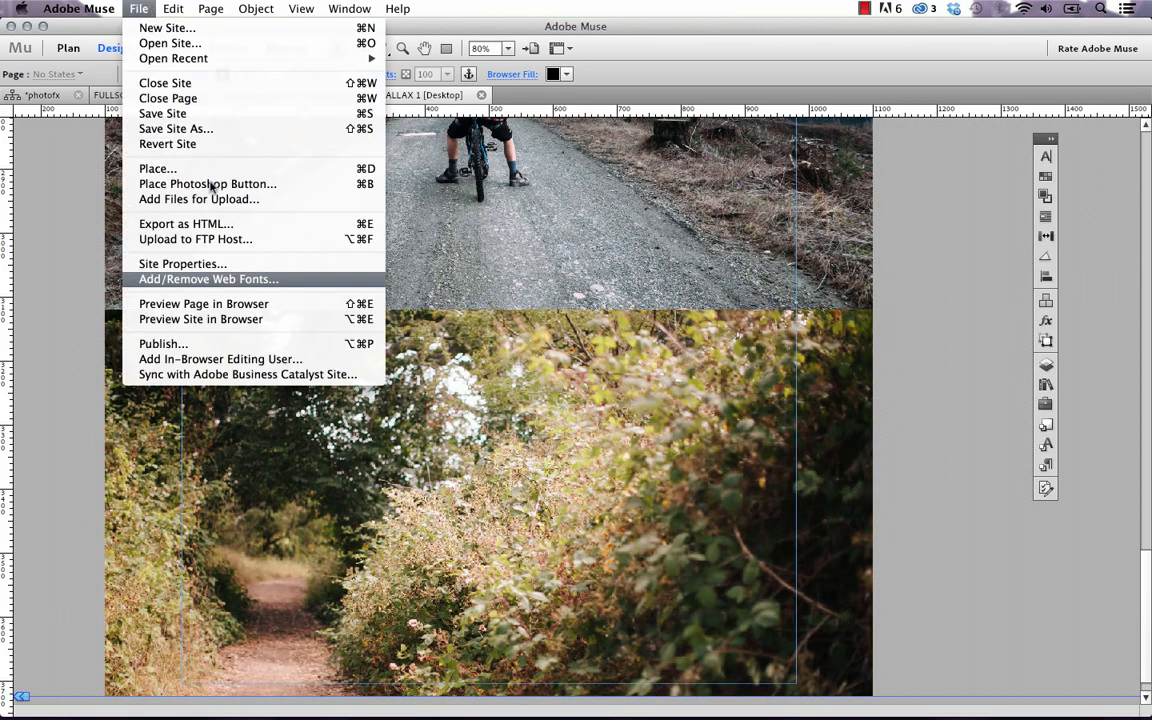
# Preview Parallax 1 in Firefox, checking the forest path up to the beach photo, then return to Muse
pyautogui.click(241, 305)
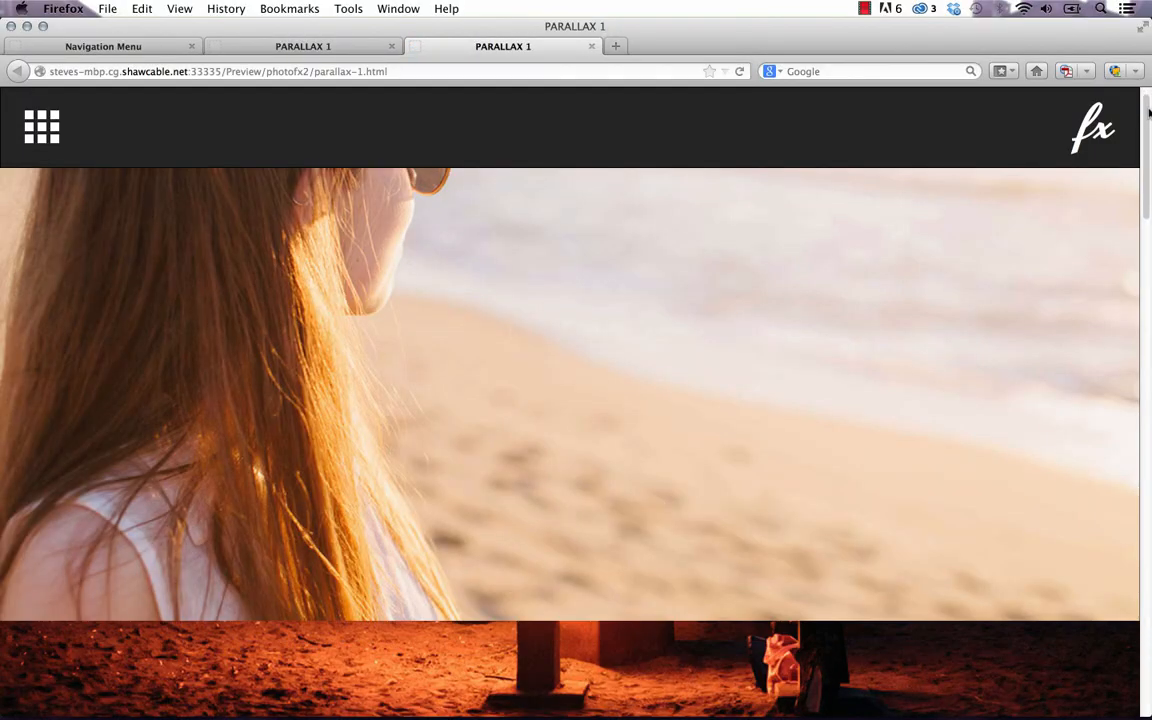
pyautogui.moveTo(1148, 113); pyautogui.dragTo(1150, 622)
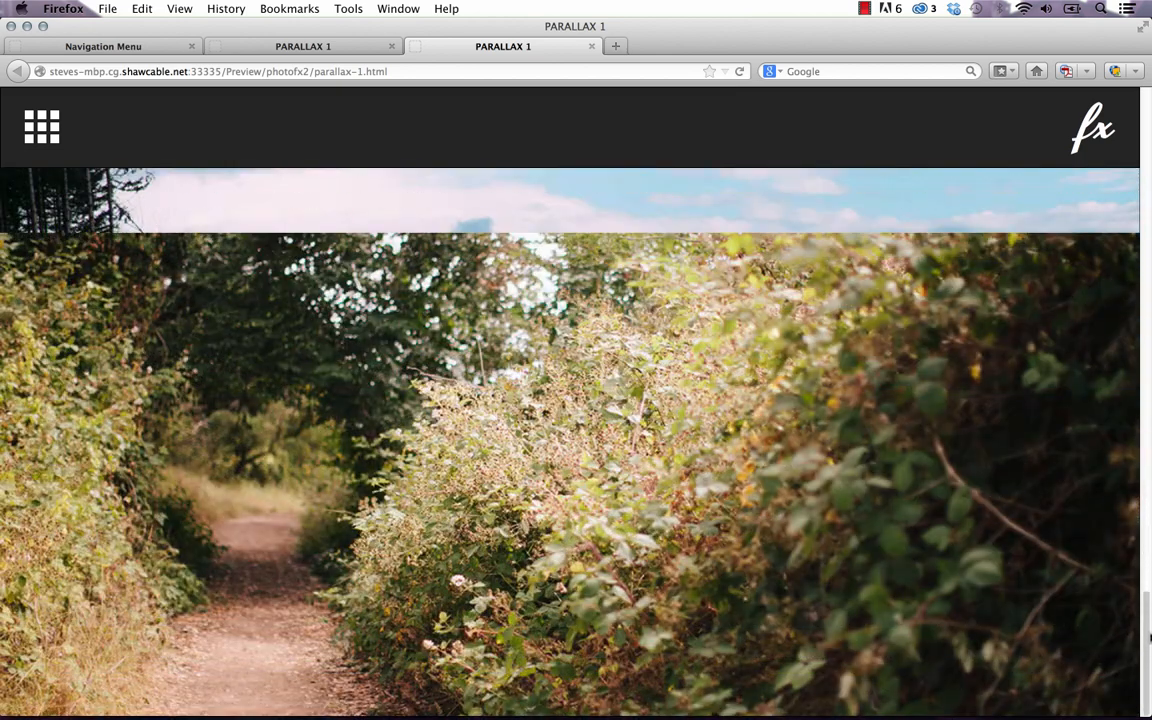
pyautogui.scroll(15, 312, 352)
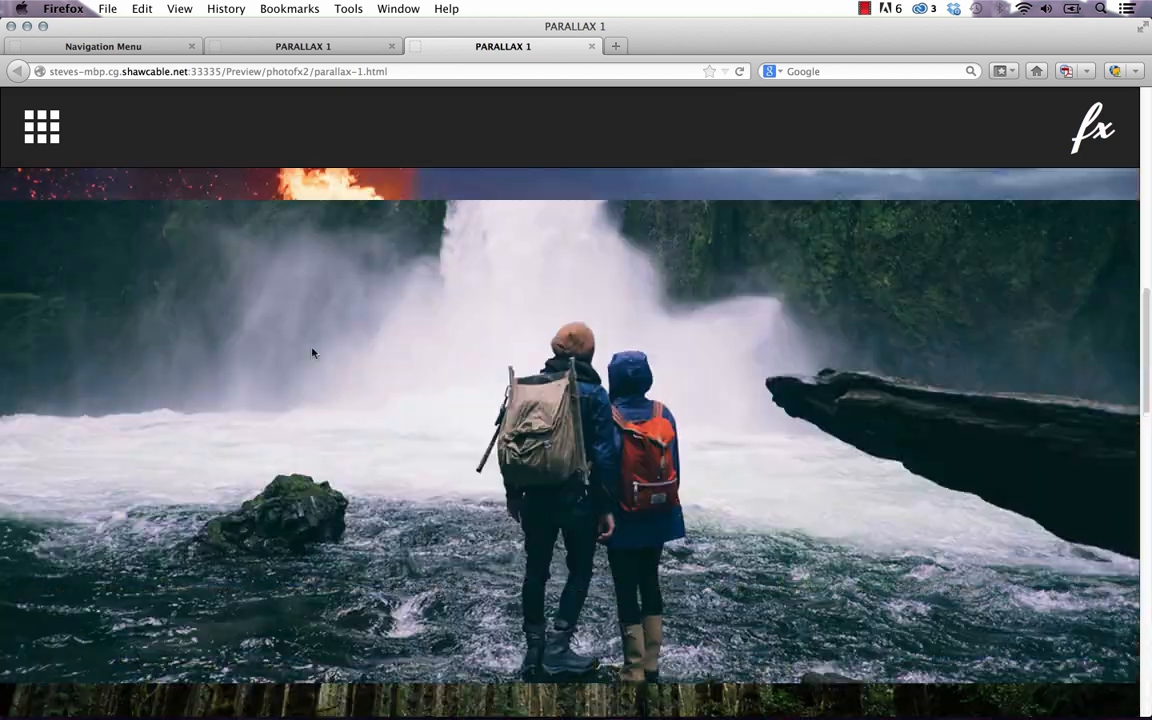
pyautogui.scroll(5, 28, 207)
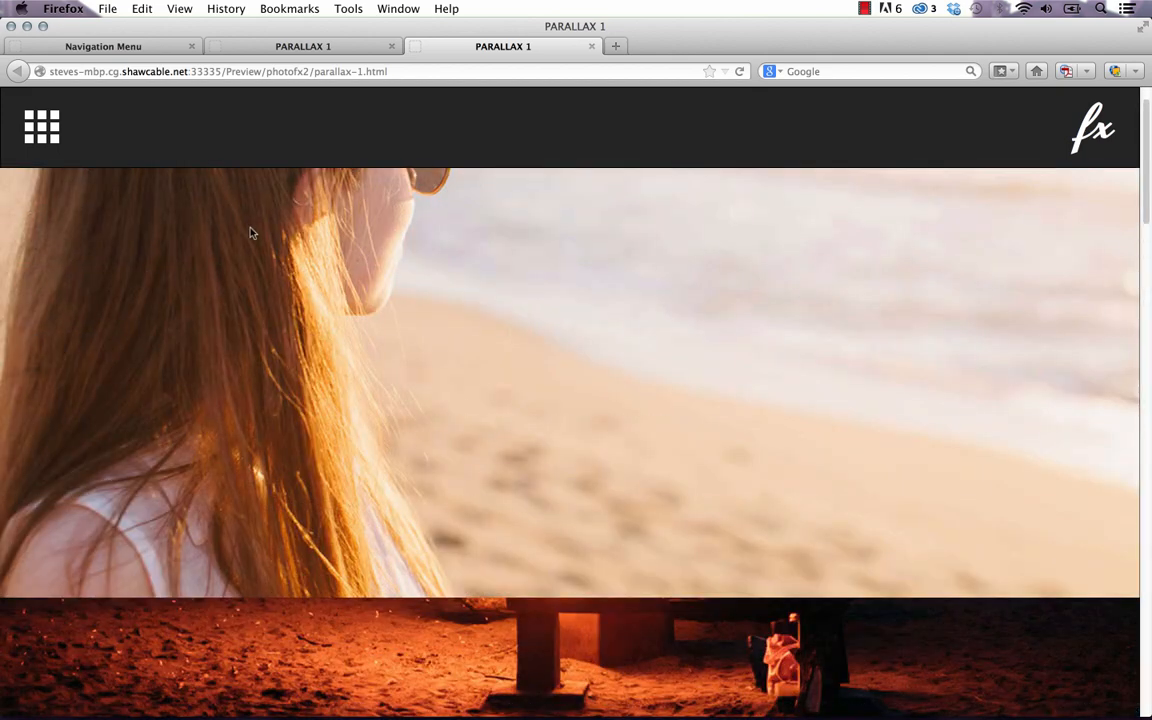
pyautogui.moveTo(450, 712)
pyautogui.click(450, 690)
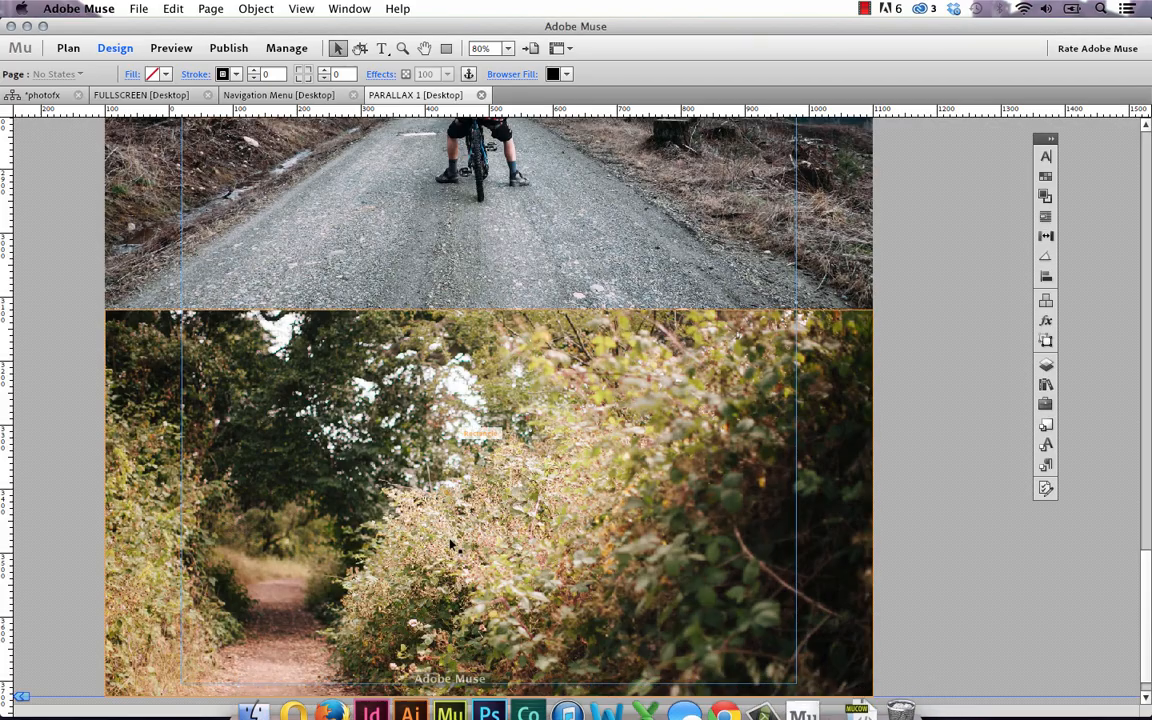
# Duplicate the forest-path rectangle just below the original
pyautogui.scroll(-1, 458, 370)
pyautogui.click(457, 367)
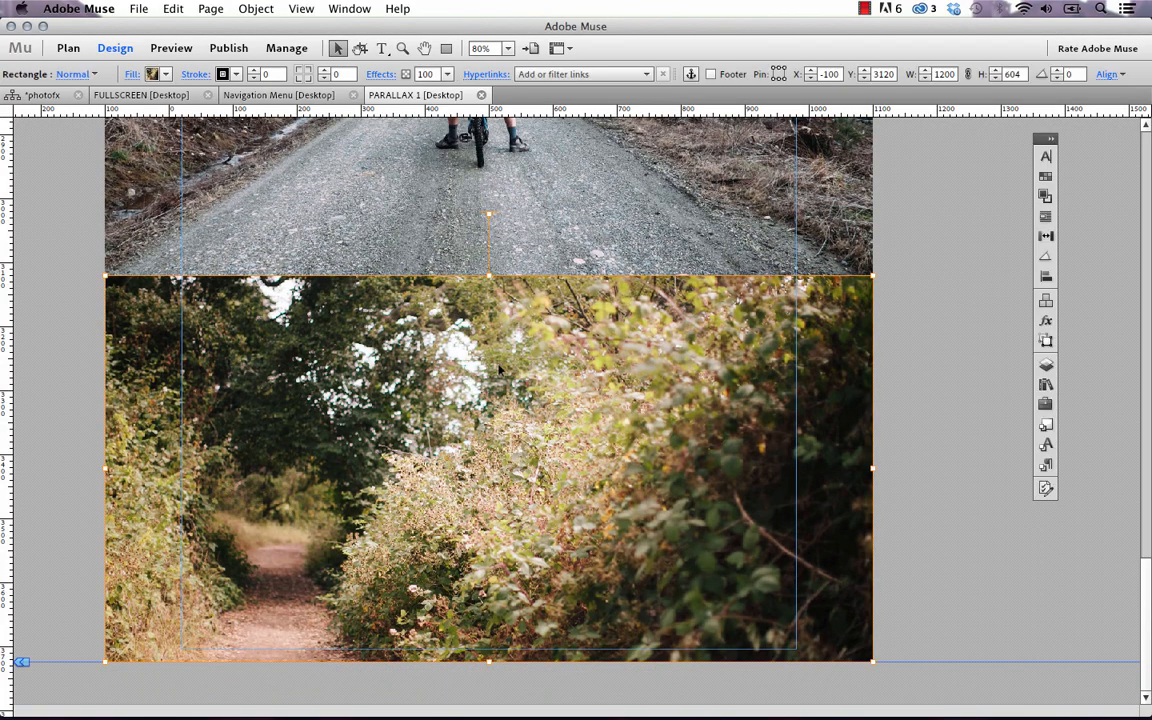
pyautogui.moveTo(519, 335); pyautogui.dragTo(615, 587)
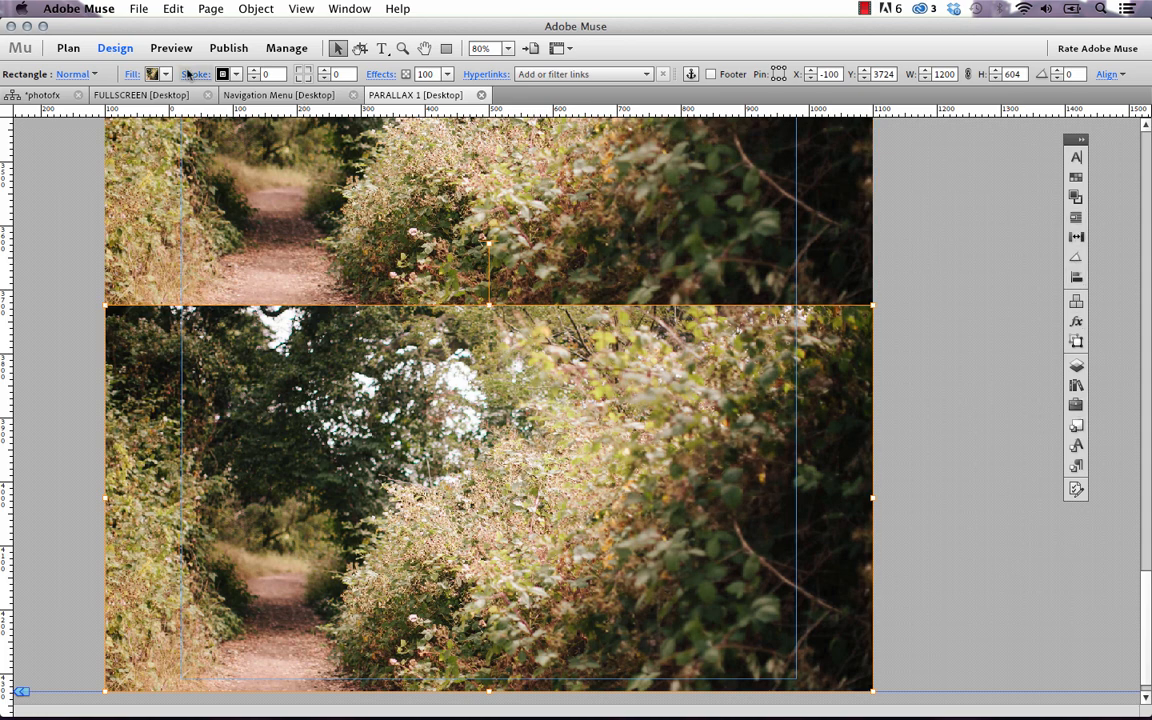
# Check the new rectangle's Scroll motion settings, then go back to the site Plan view
pyautogui.click(134, 75)
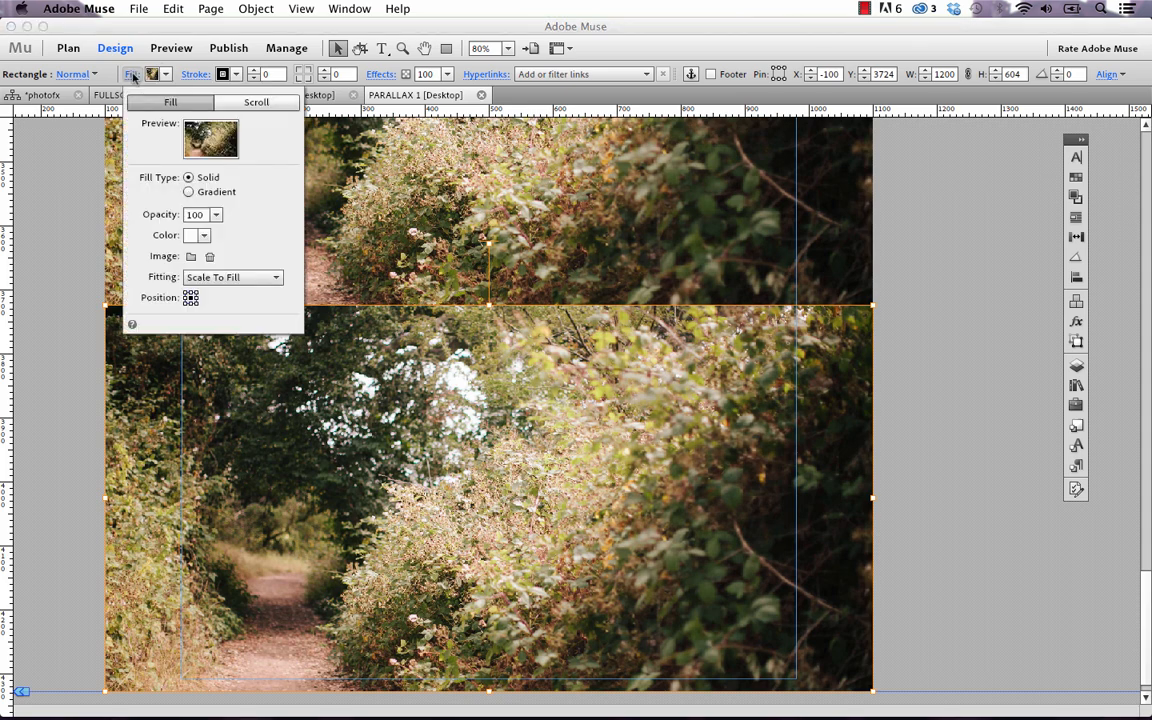
pyautogui.click(262, 104)
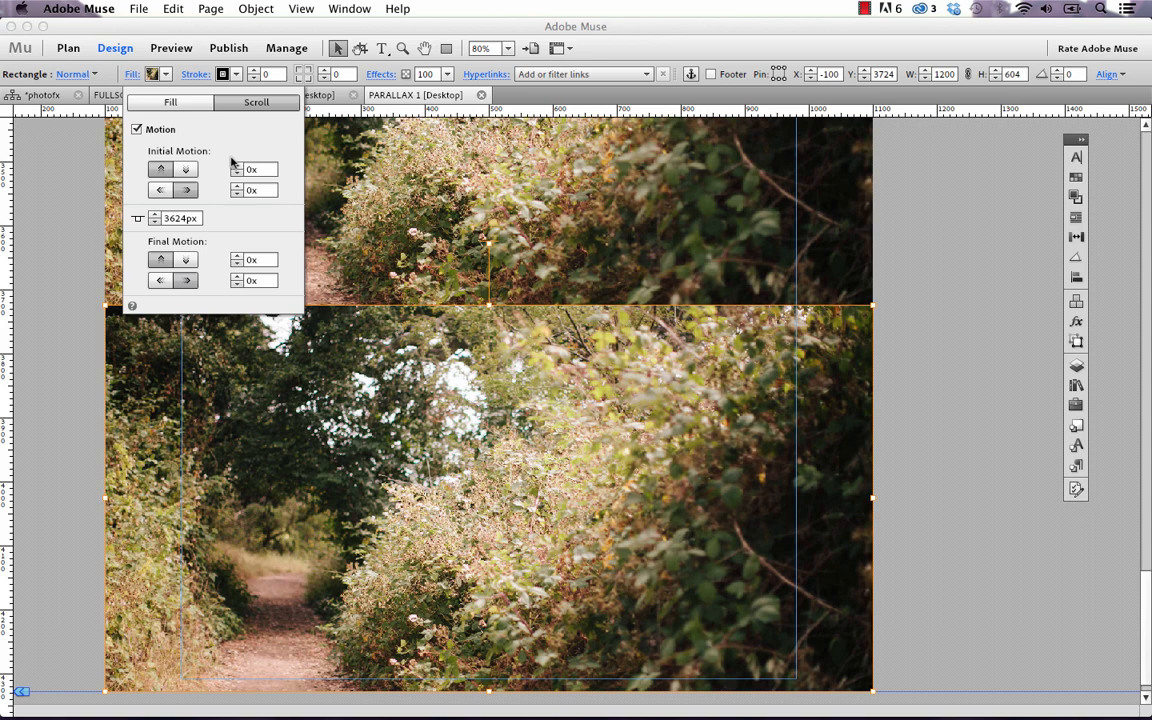
pyautogui.click(63, 235)
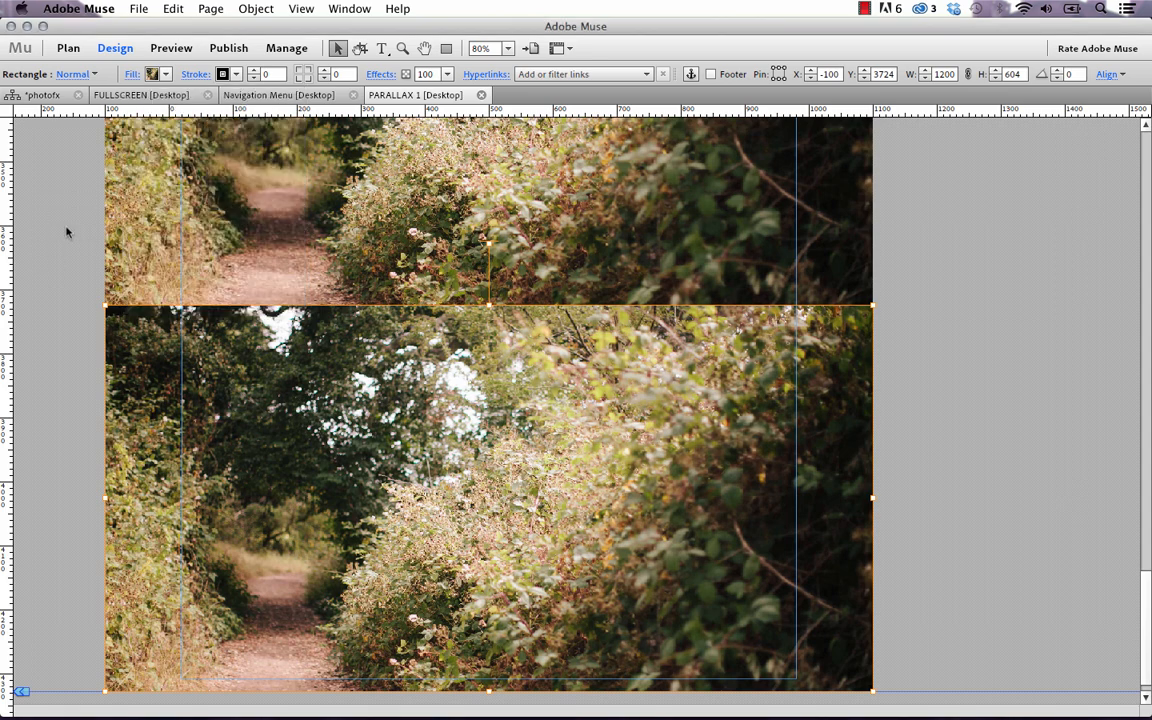
pyautogui.click(57, 99)
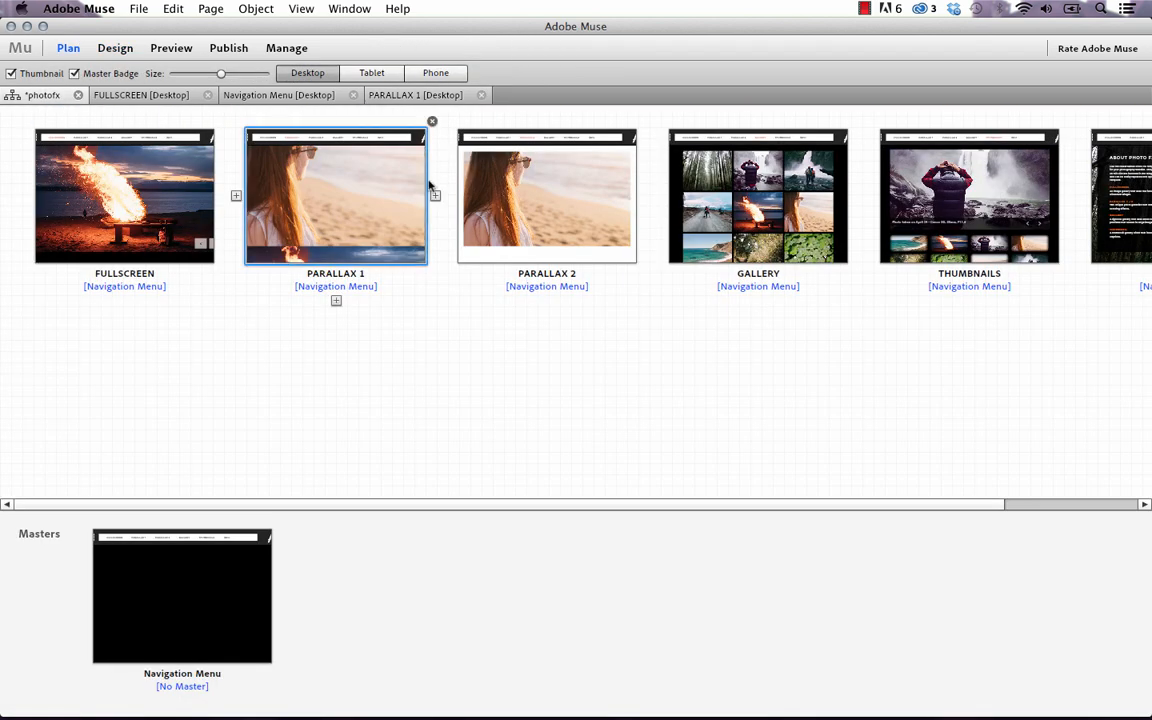
# Open PARALLAX 2 from the Plan view and preview it in Firefox
pyautogui.click(518, 202)
pyautogui.doubleClick(518, 202)
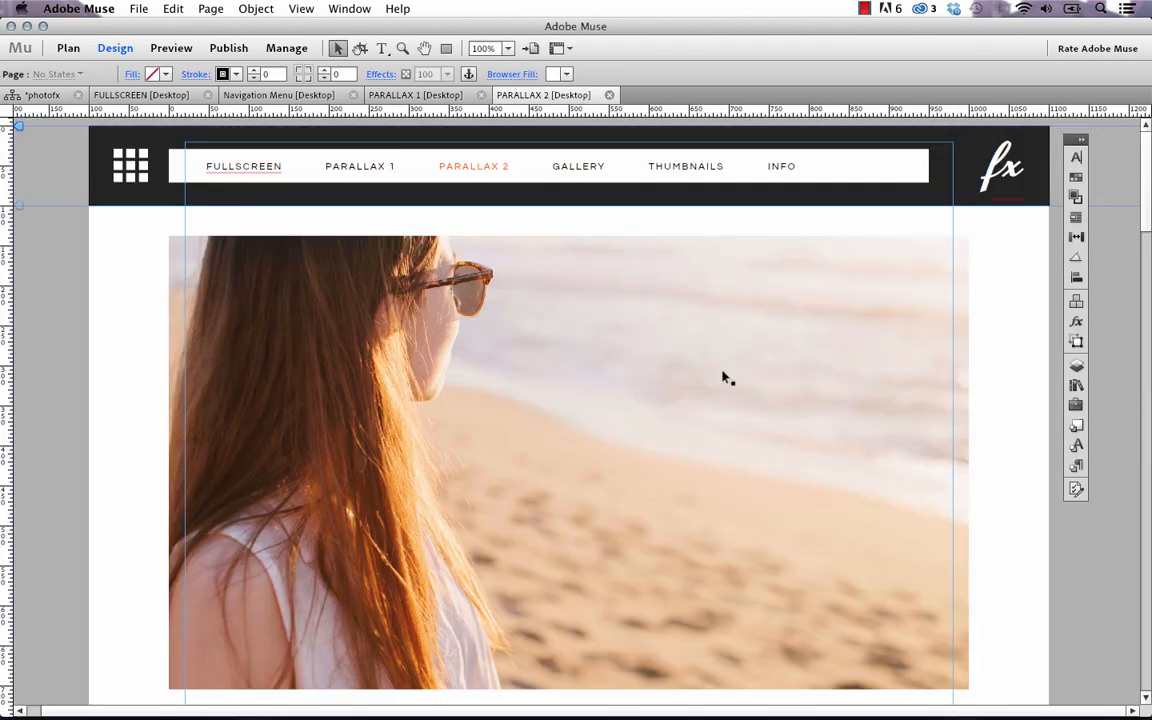
pyautogui.scroll(-10, 724, 376)
pyautogui.scroll(-3, 724, 376)
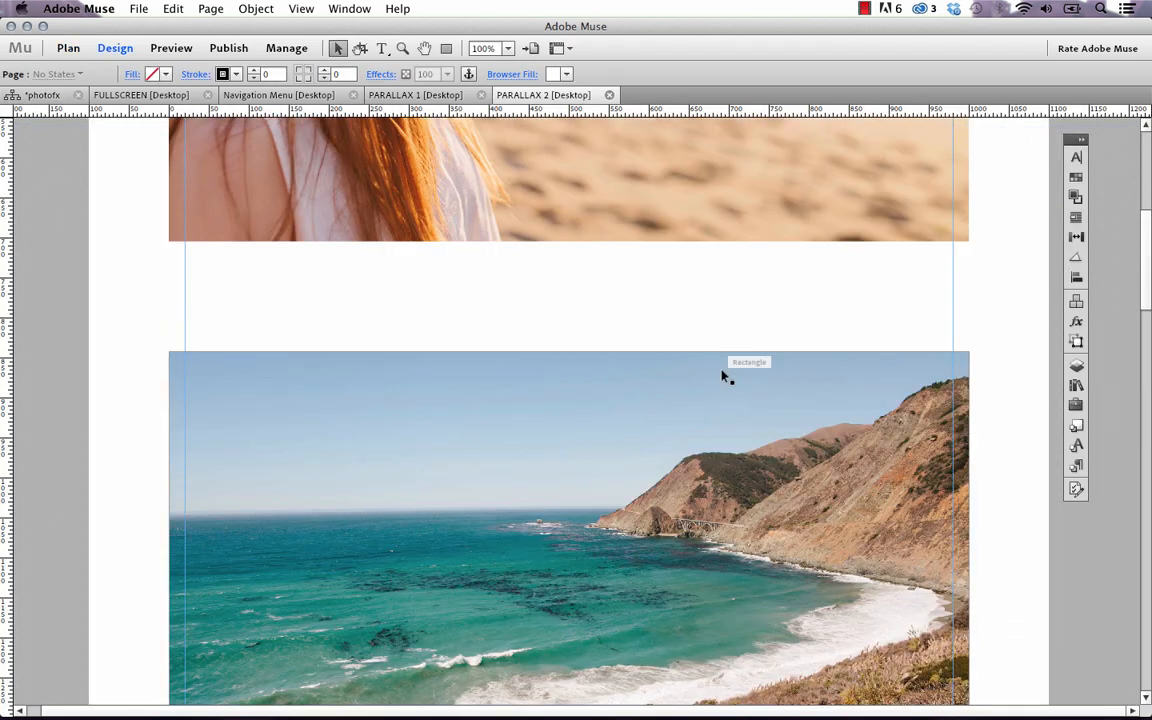
pyautogui.scroll(15, 720, 378)
pyautogui.click(139, 8)
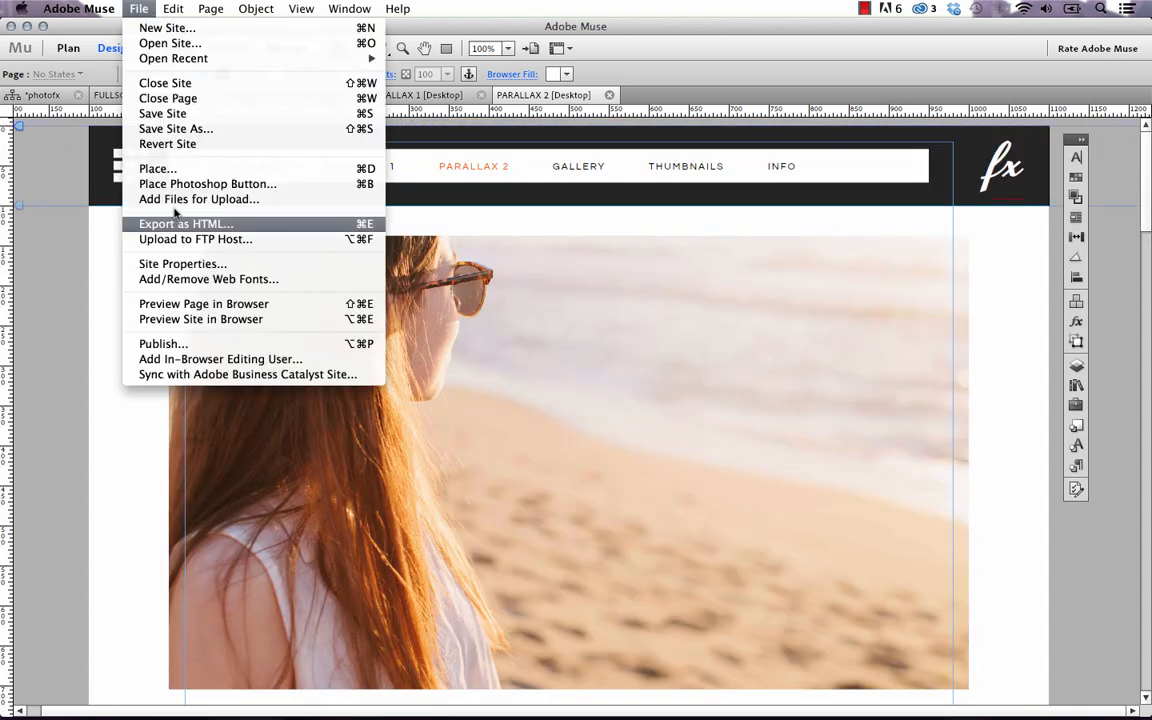
pyautogui.click(195, 301)
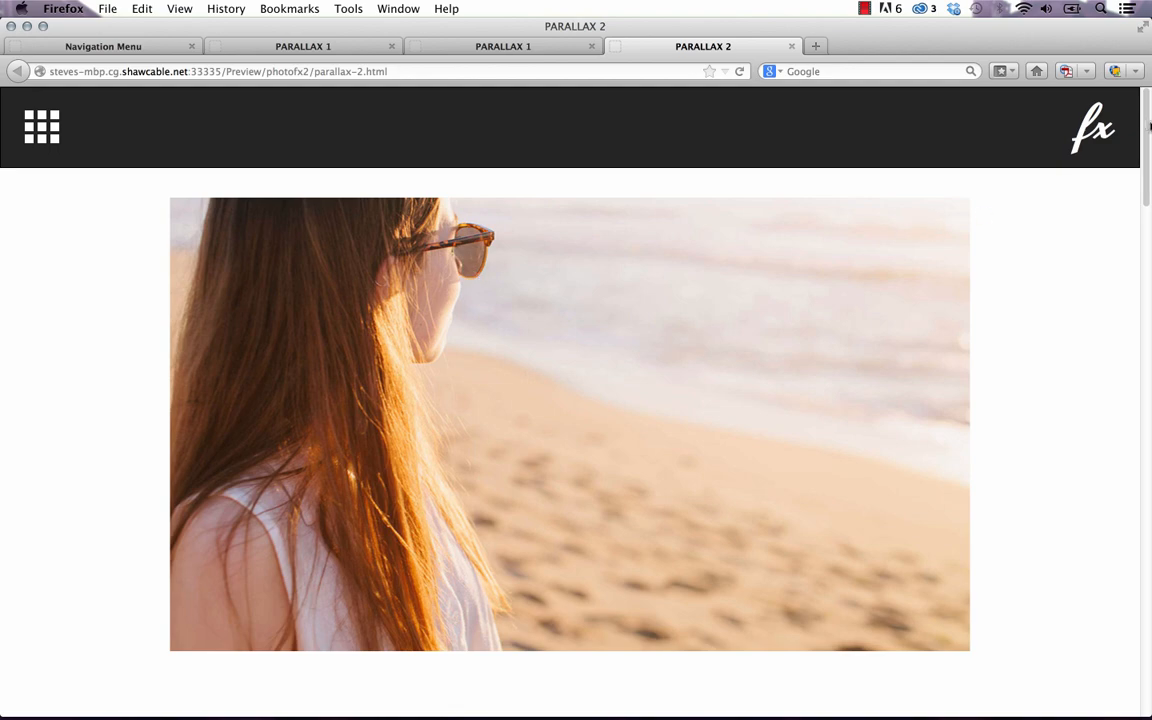
# Scroll the PARALLAX 2 preview past the coastline and trees to the clover photo, then return to Muse
pyautogui.moveTo(1149, 120); pyautogui.dragTo(1149, 597)
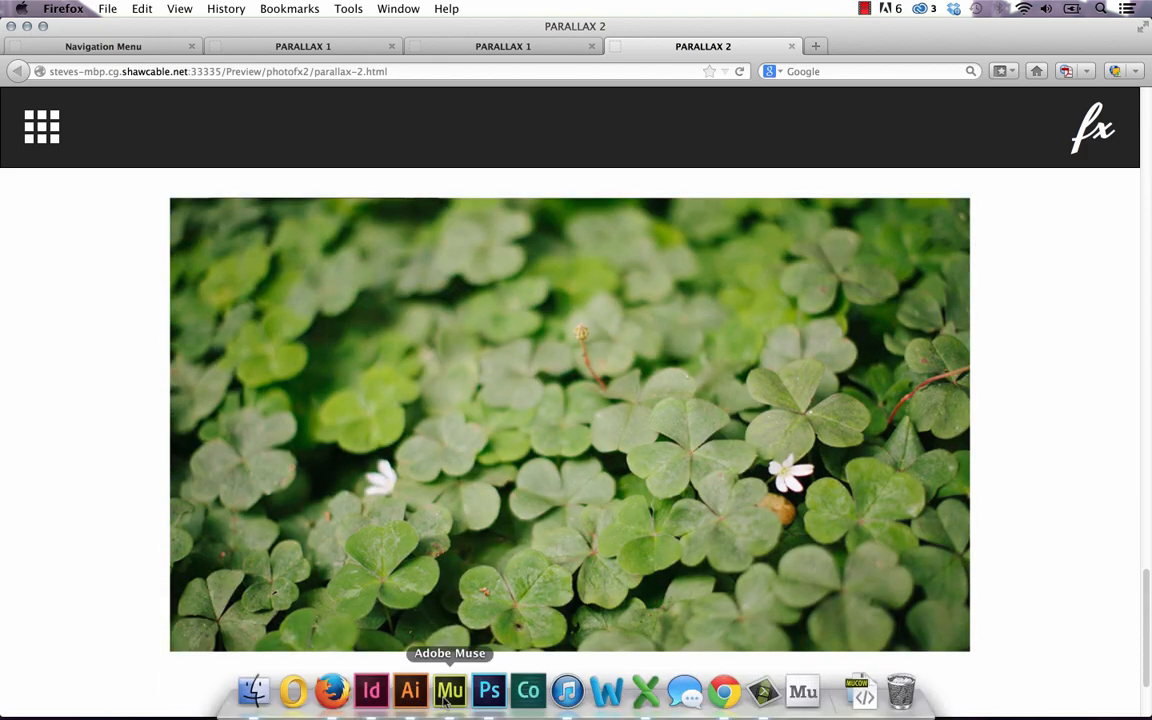
pyautogui.click(447, 702)
# Swap the PARALLAX 2 top rectangle's beach fill for forest1.jpg, the man before the waterfall
pyautogui.scroll(-10, 464, 310)
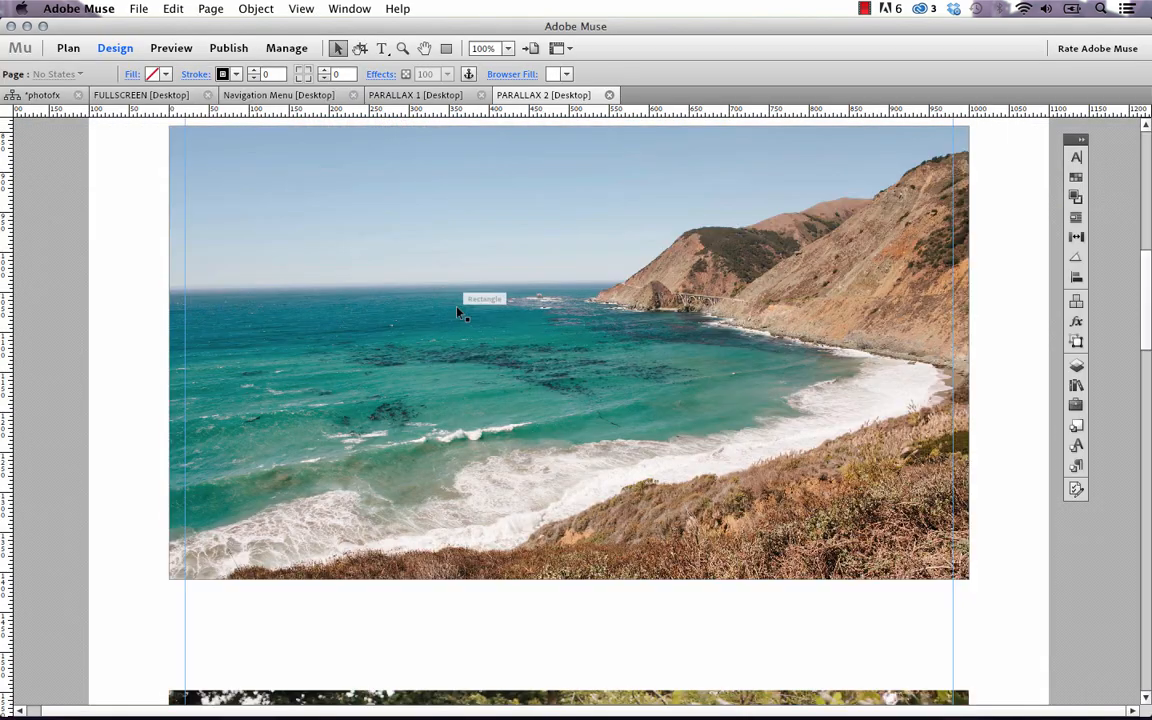
pyautogui.scroll(10, 460, 314)
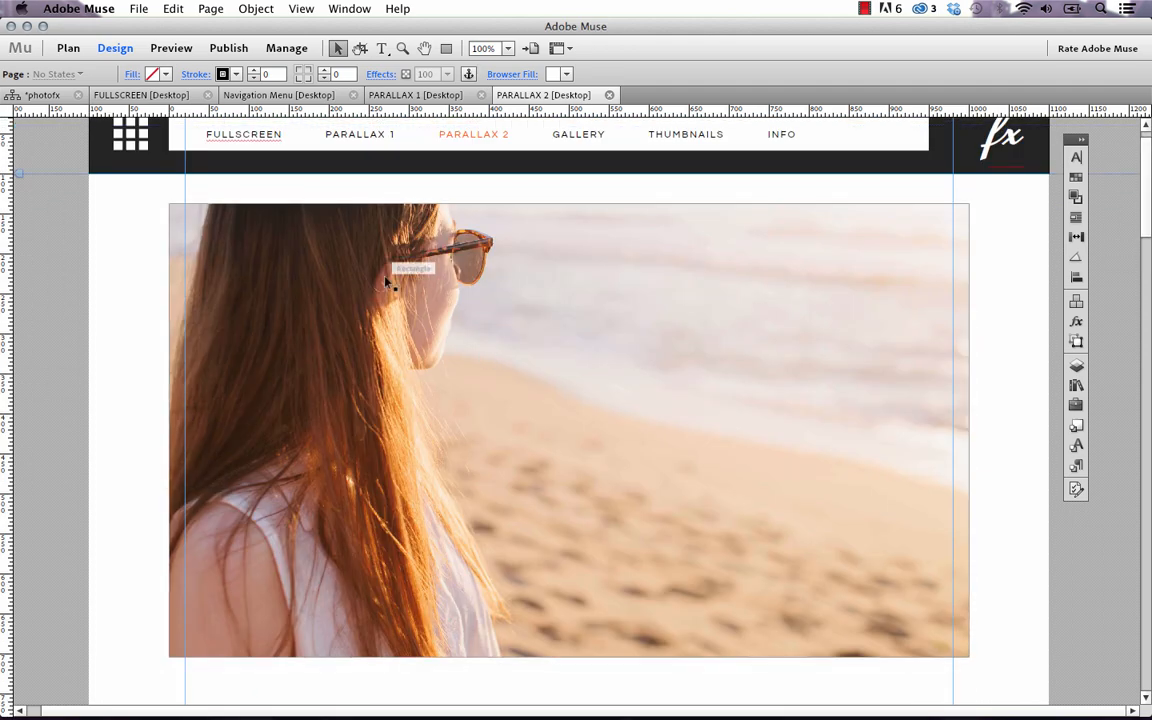
pyautogui.click(386, 283)
pyautogui.scroll(1, 490, 318)
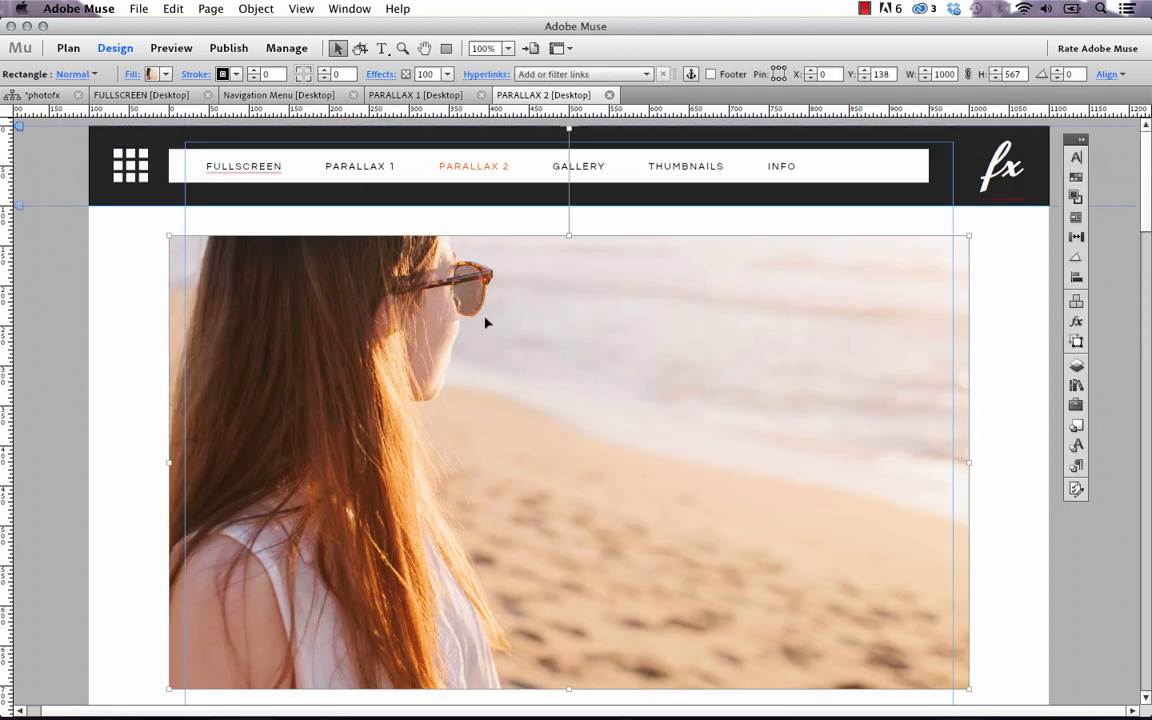
pyautogui.click(136, 76)
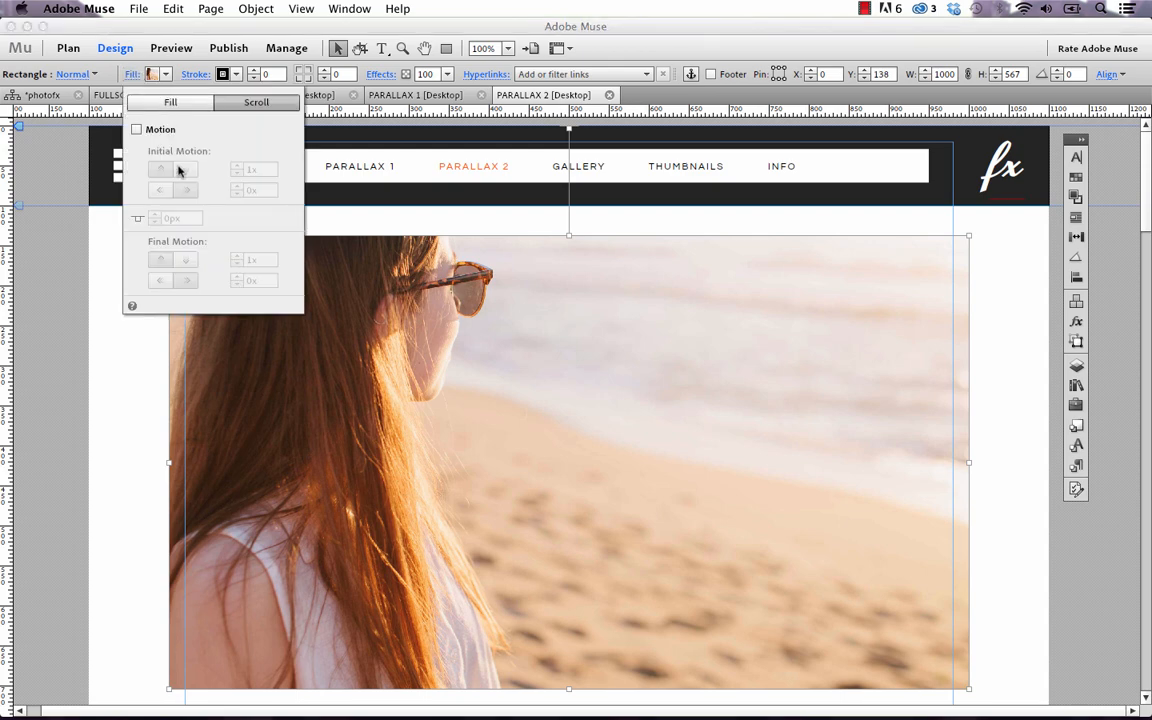
pyautogui.click(170, 102)
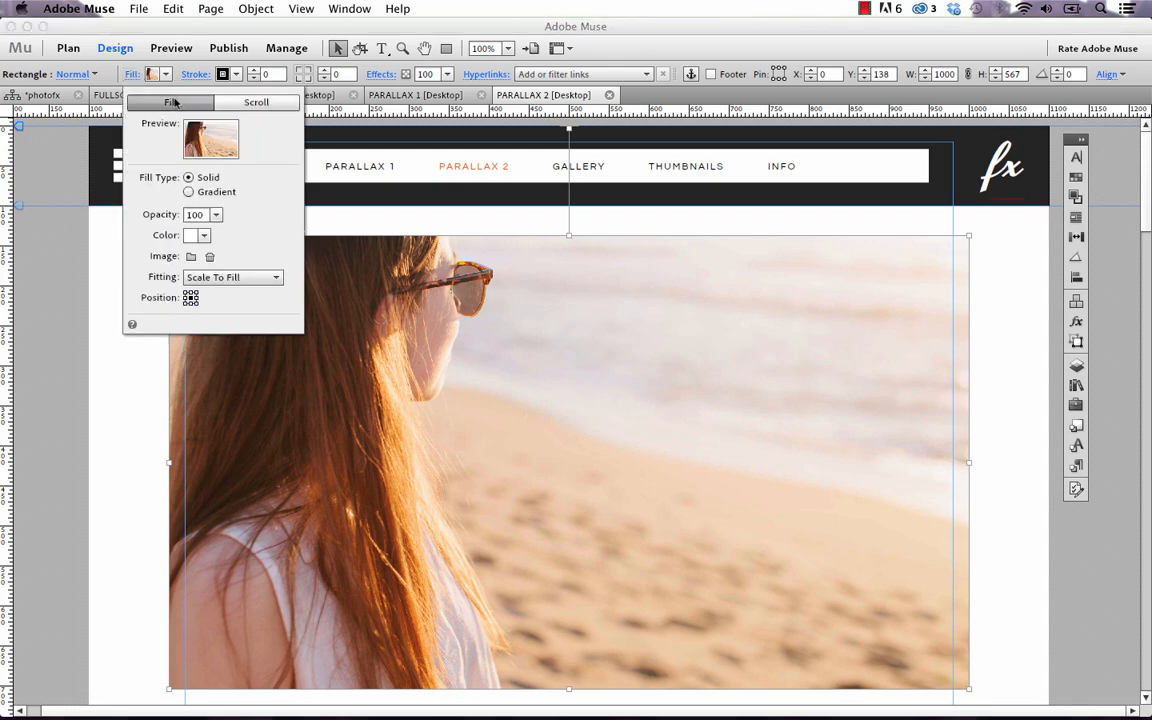
pyautogui.click(191, 256)
pyautogui.click(575, 234)
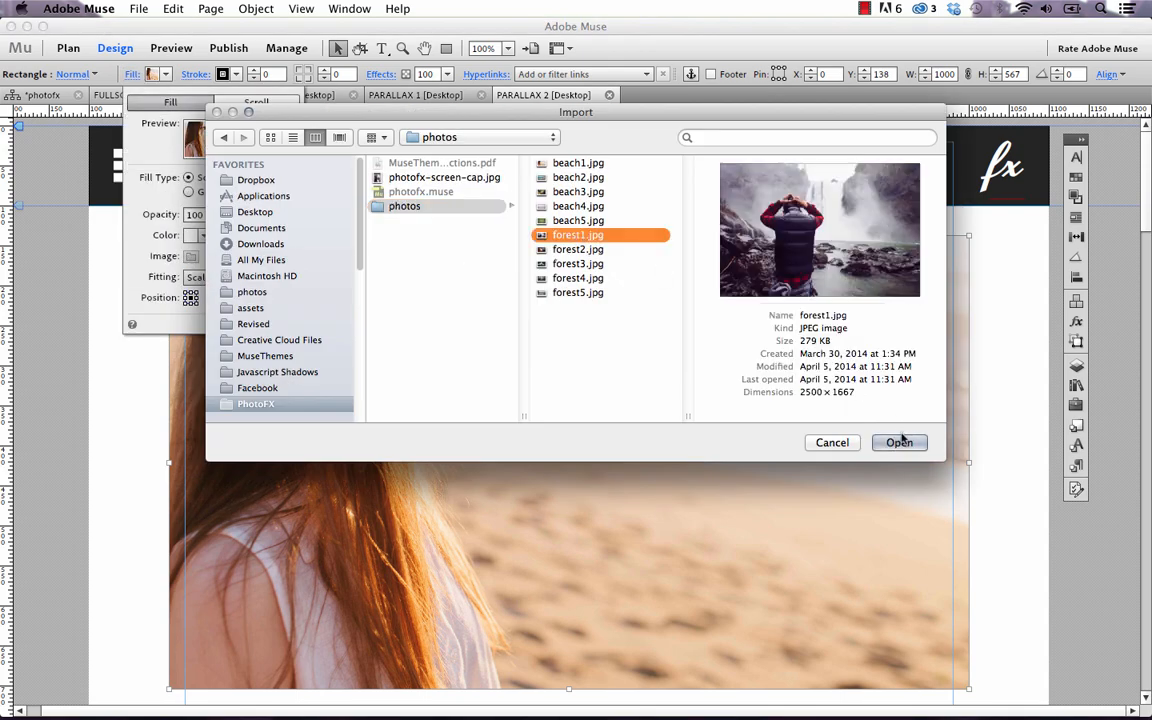
pyautogui.click(900, 442)
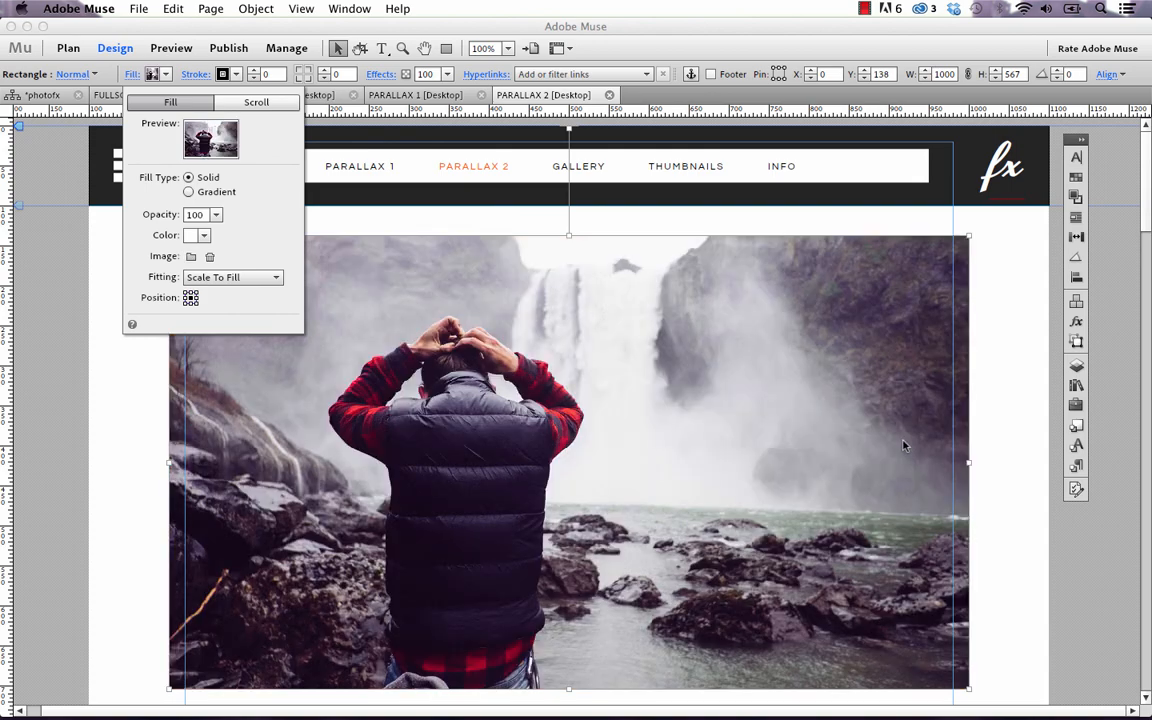
pyautogui.click(1026, 456)
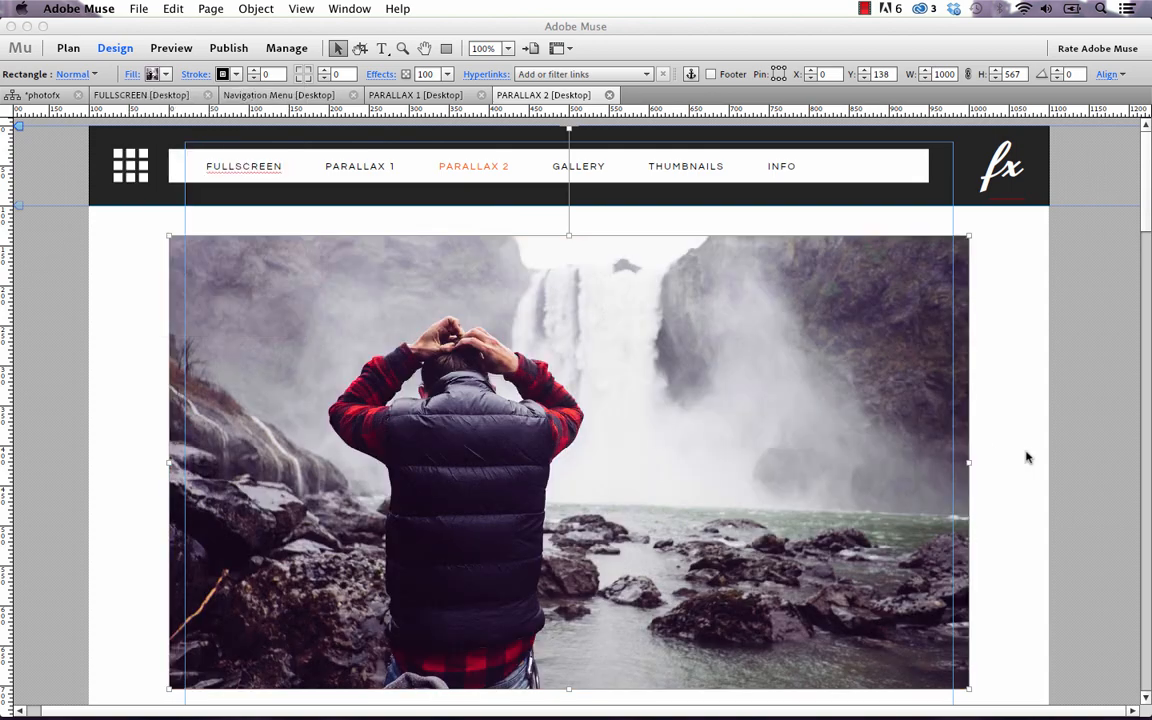
pyautogui.scroll(-4, 888, 445)
# Duplicate the clover rectangle and move the lower copy down to leave a white gap
pyautogui.scroll(-5, 561, 437)
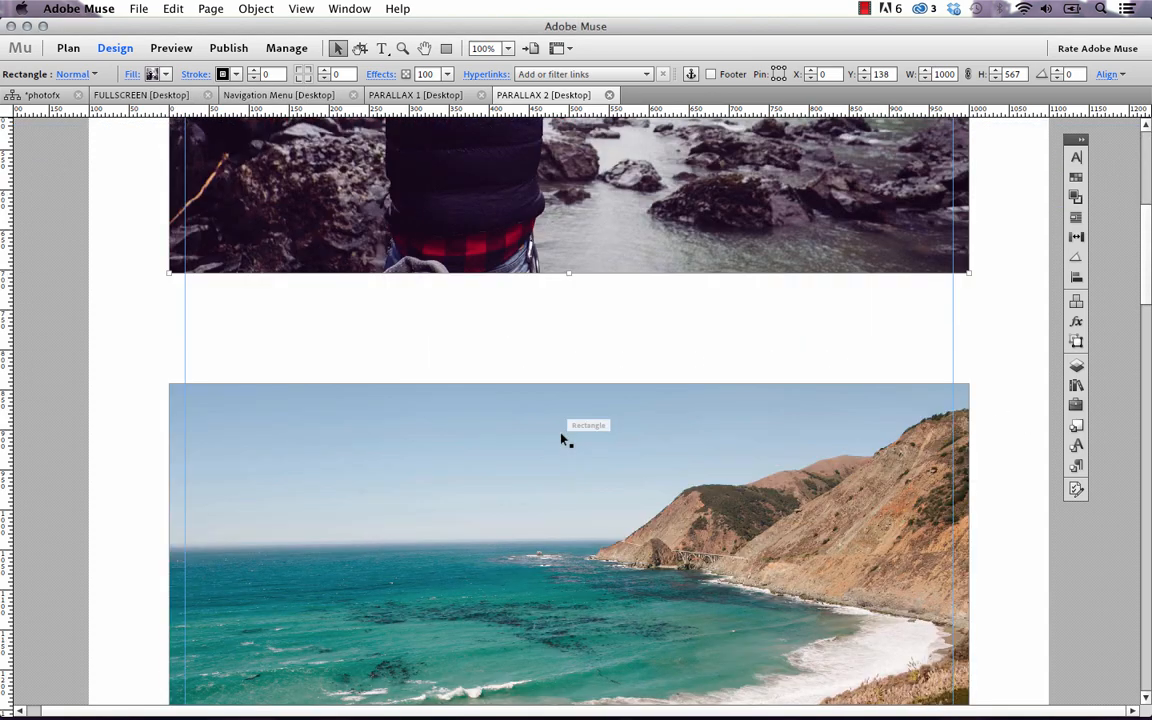
pyautogui.scroll(-20, 561, 437)
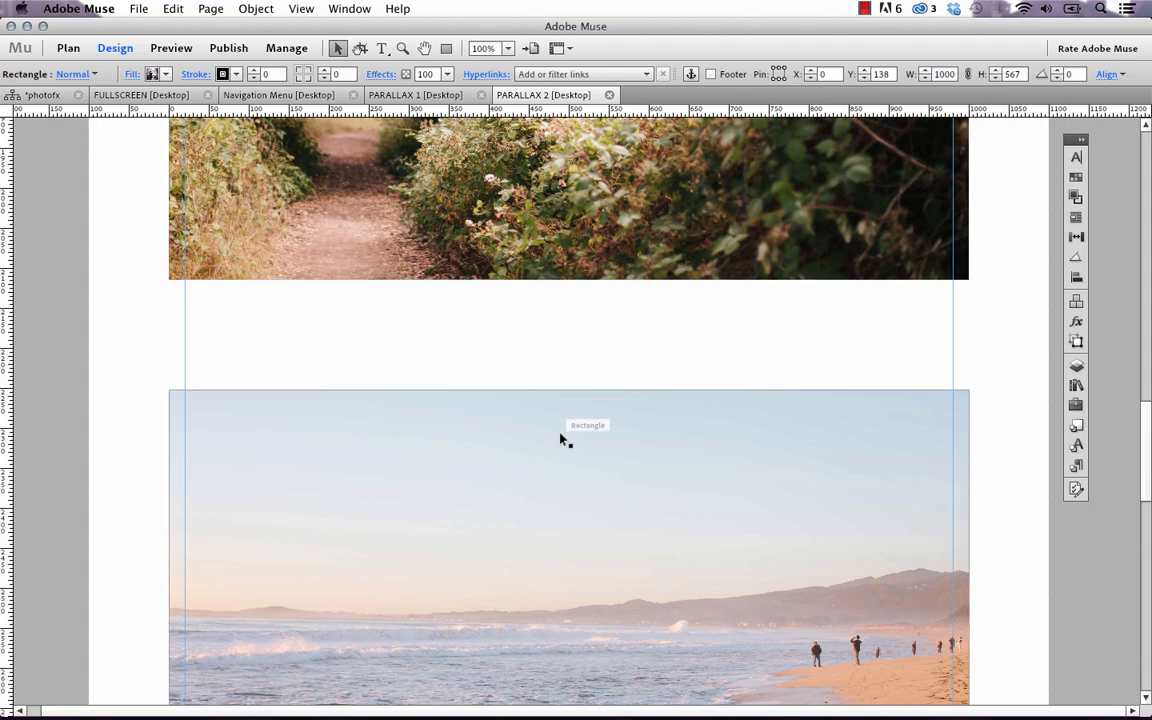
pyautogui.scroll(-3, 555, 435)
pyautogui.click(553, 435)
pyautogui.scroll(1, 555, 415)
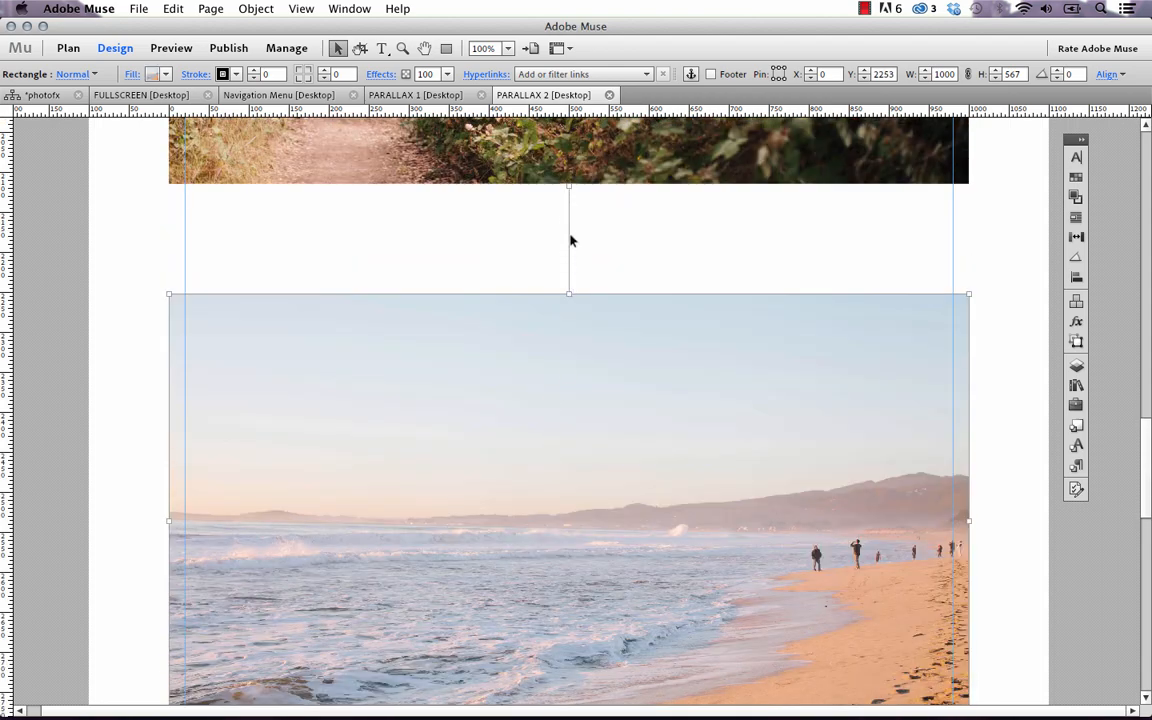
pyautogui.scroll(-14, 599, 393)
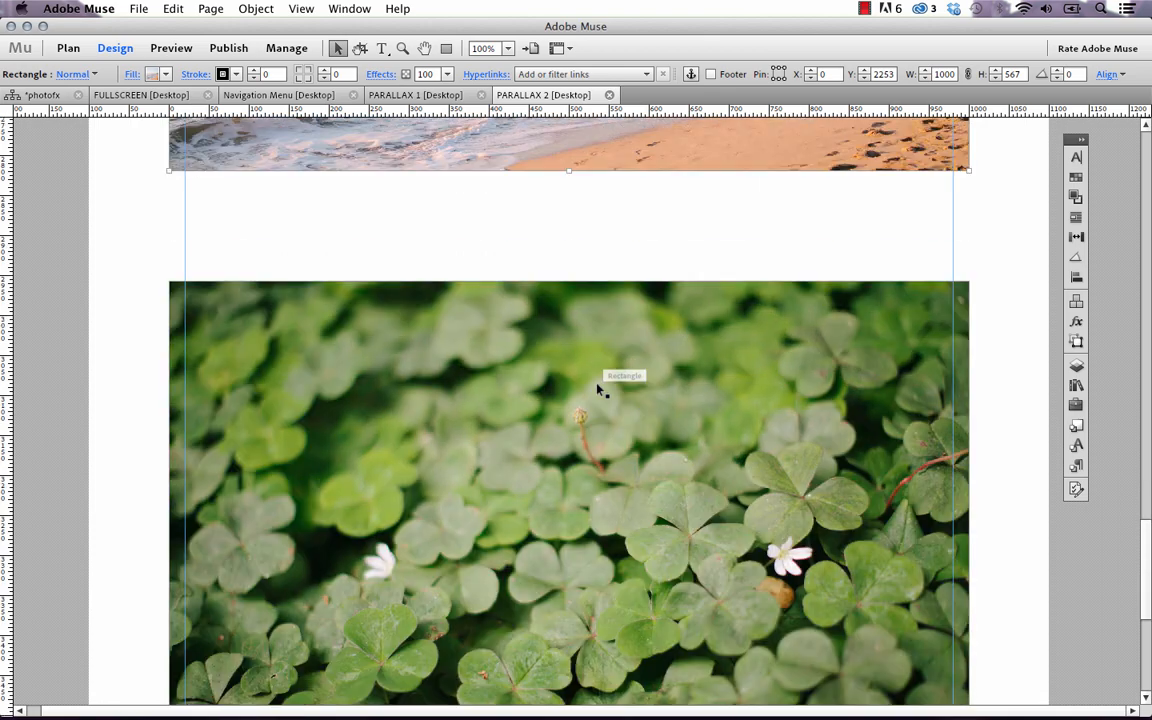
pyautogui.click(599, 388)
pyautogui.scroll(-10, 595, 380)
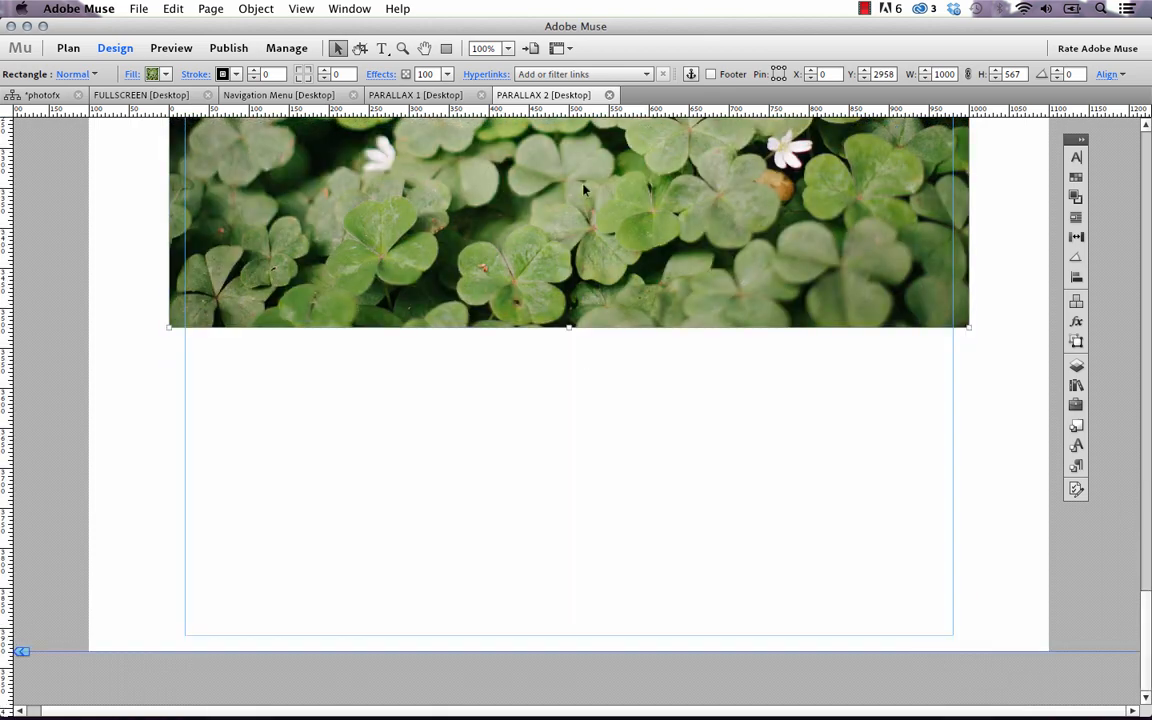
pyautogui.moveTo(585, 190); pyautogui.dragTo(570, 575)
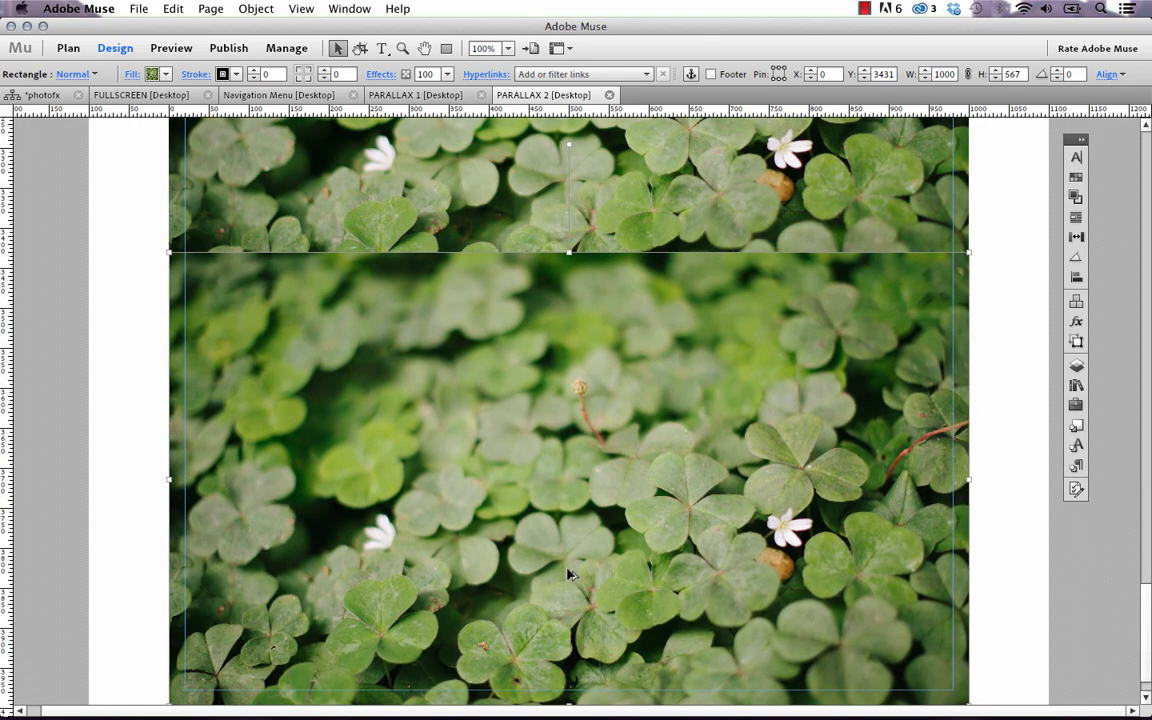
pyautogui.press('Down')
pyautogui.press('Down')
pyautogui.press('Down')
pyautogui.press('Down')
pyautogui.press('Down')
pyautogui.press('Down')
pyautogui.press('Down')
pyautogui.press('Down')
pyautogui.press('Down')
pyautogui.press('Down')
pyautogui.press('Down')
pyautogui.press('Down')
pyautogui.press('Down')
pyautogui.press('Down')
pyautogui.press('Down')
pyautogui.press('Down')
pyautogui.press('Down')
pyautogui.press('Down')
pyautogui.press('Down')
pyautogui.press('Down')
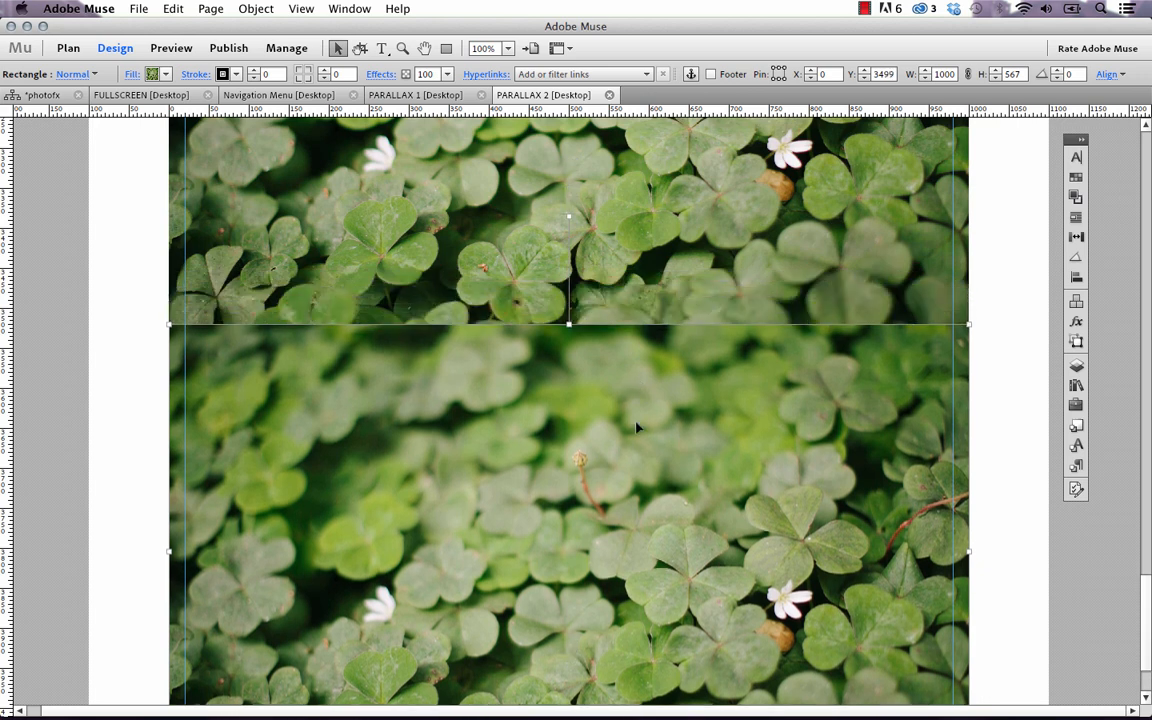
pyautogui.moveTo(636, 421); pyautogui.dragTo(638, 518)
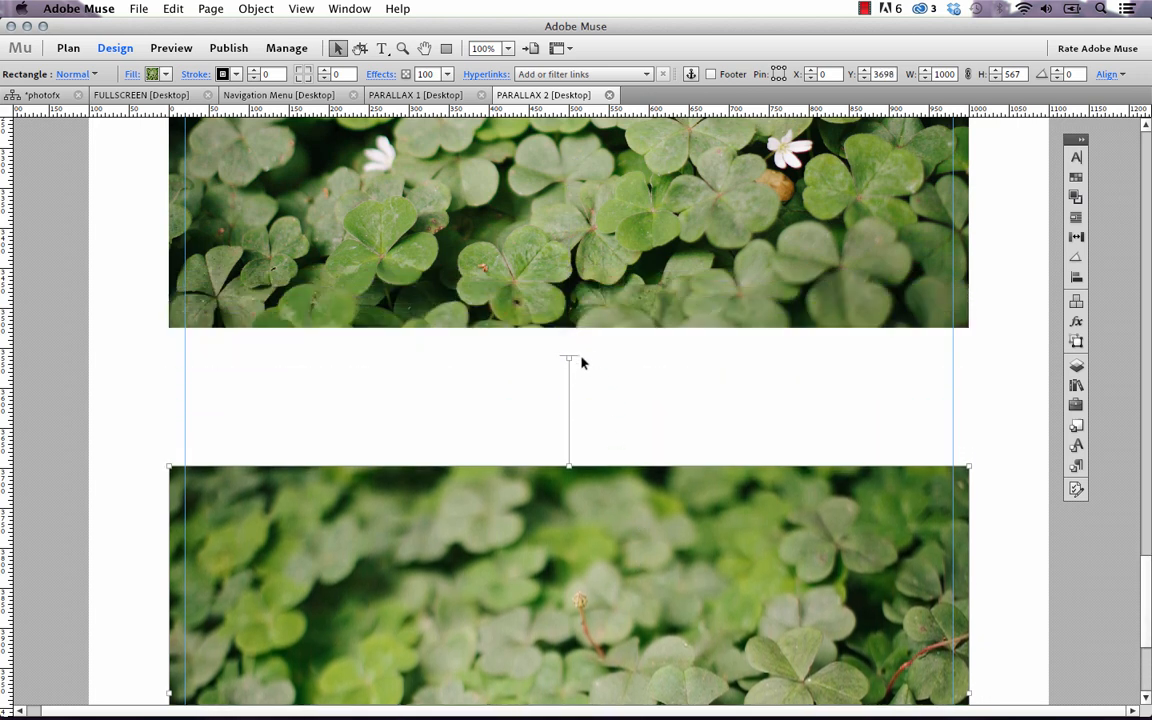
pyautogui.click(480, 389)
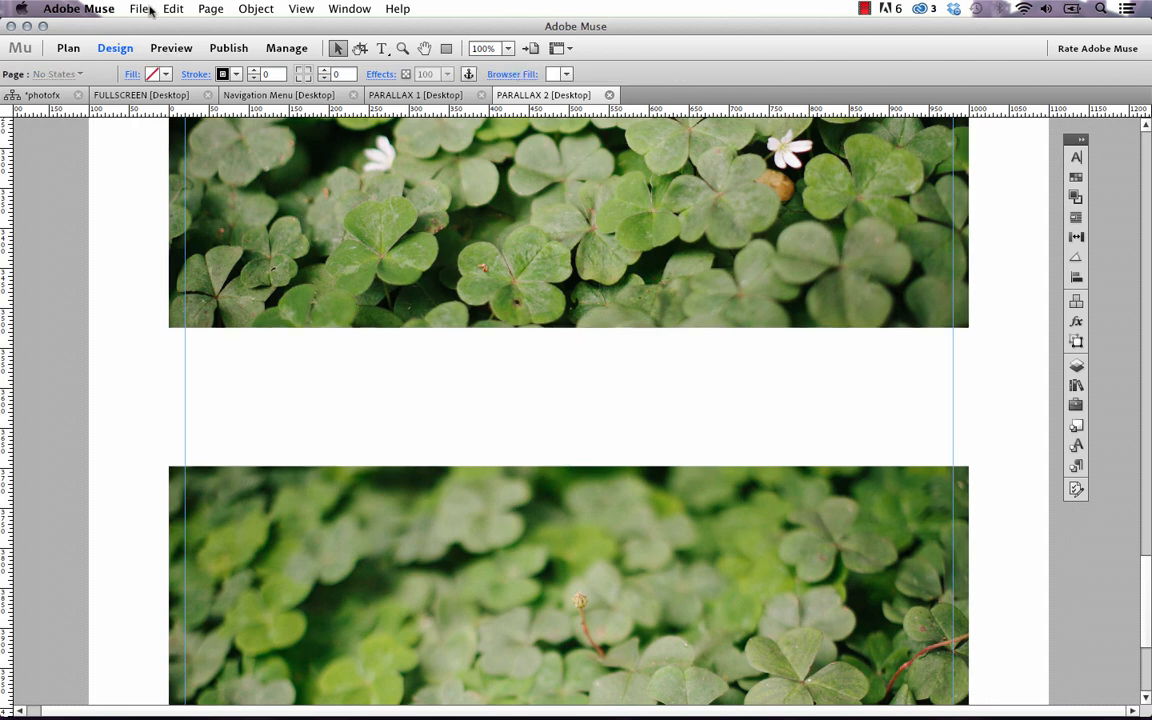
pyautogui.click(150, 10)
pyautogui.click(560, 424)
pyautogui.click(507, 510)
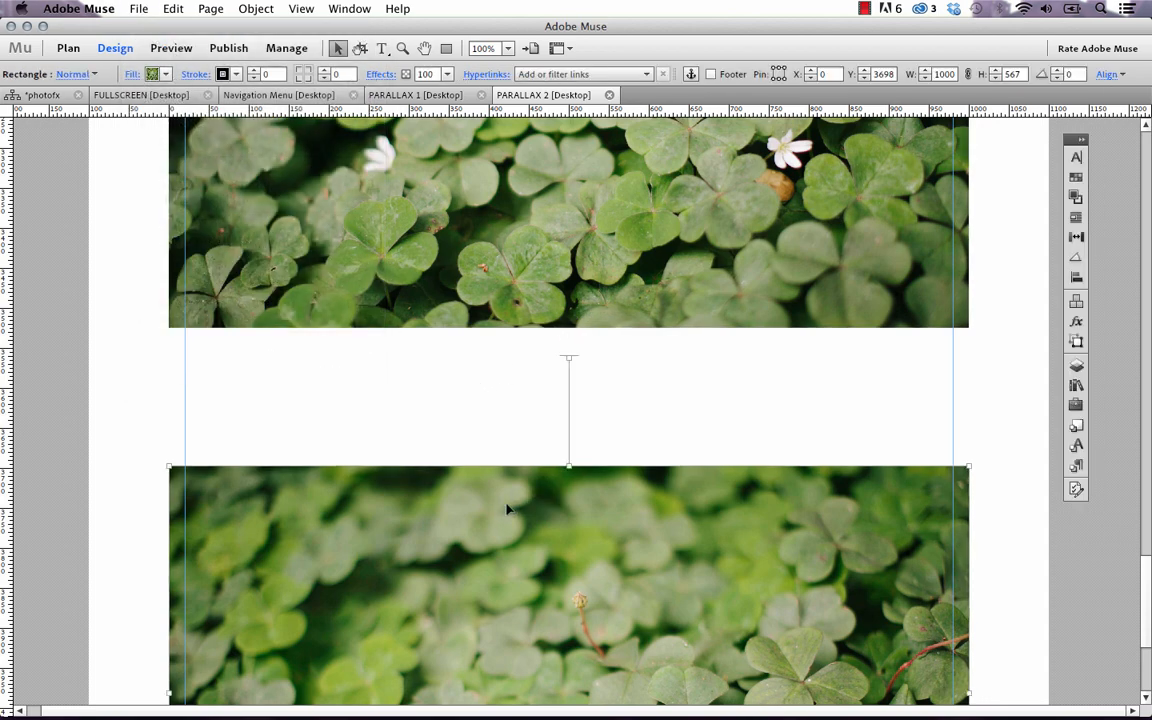
# Fill the lower clover rectangle with forest5.jpg, the cyclist on a mountain road
pyautogui.click(131, 74)
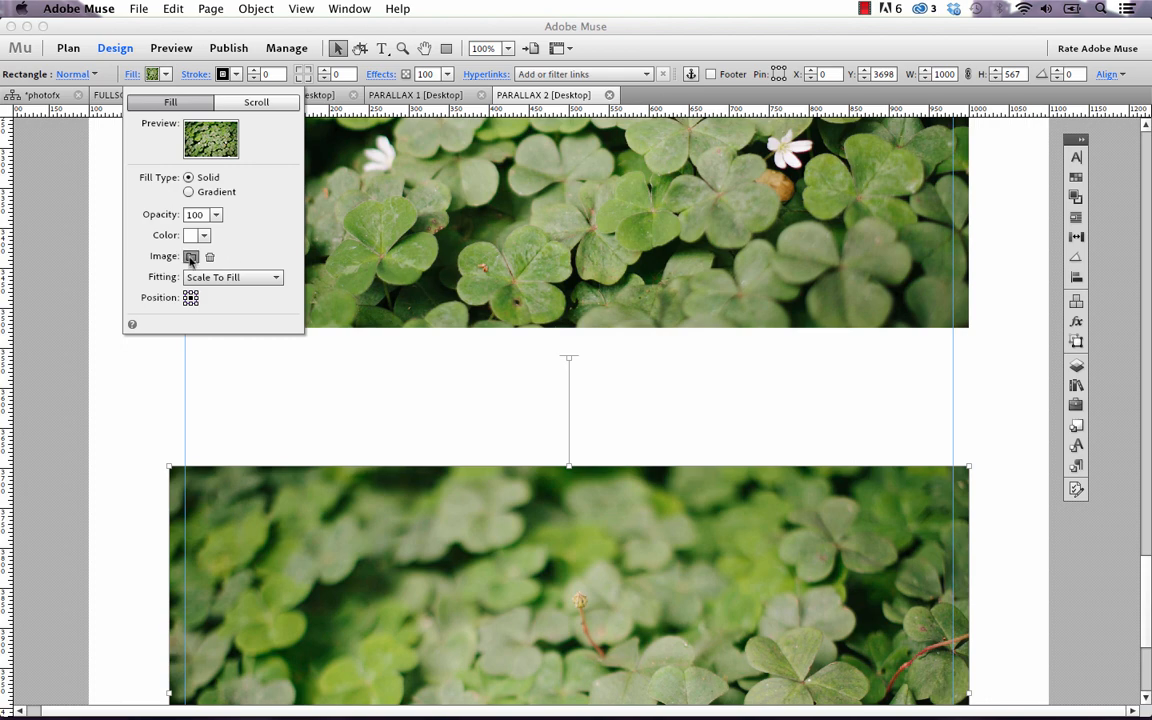
pyautogui.click(191, 257)
pyautogui.click(578, 292)
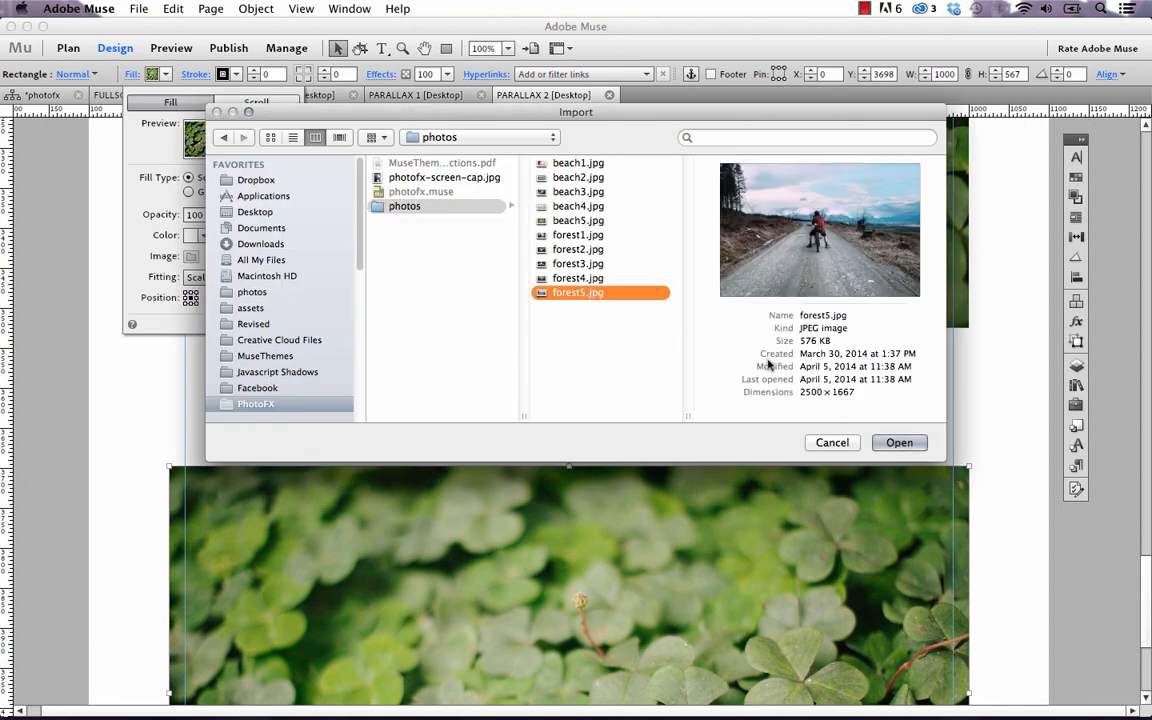
pyautogui.click(897, 443)
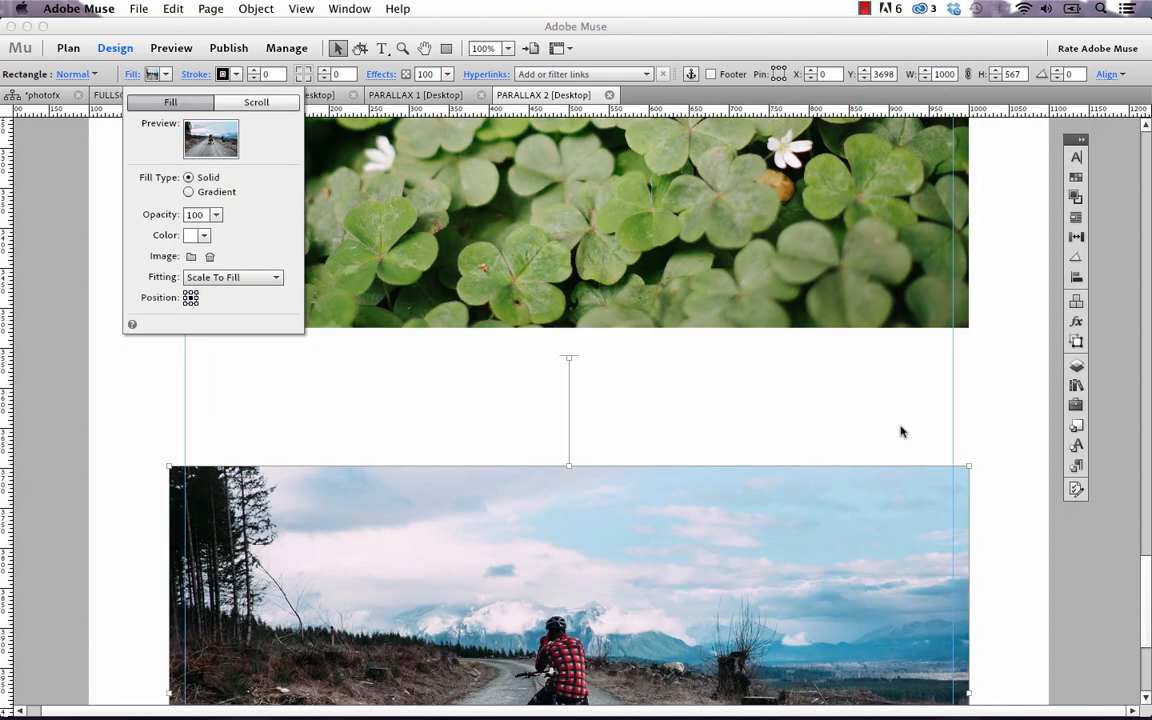
pyautogui.click(140, 8)
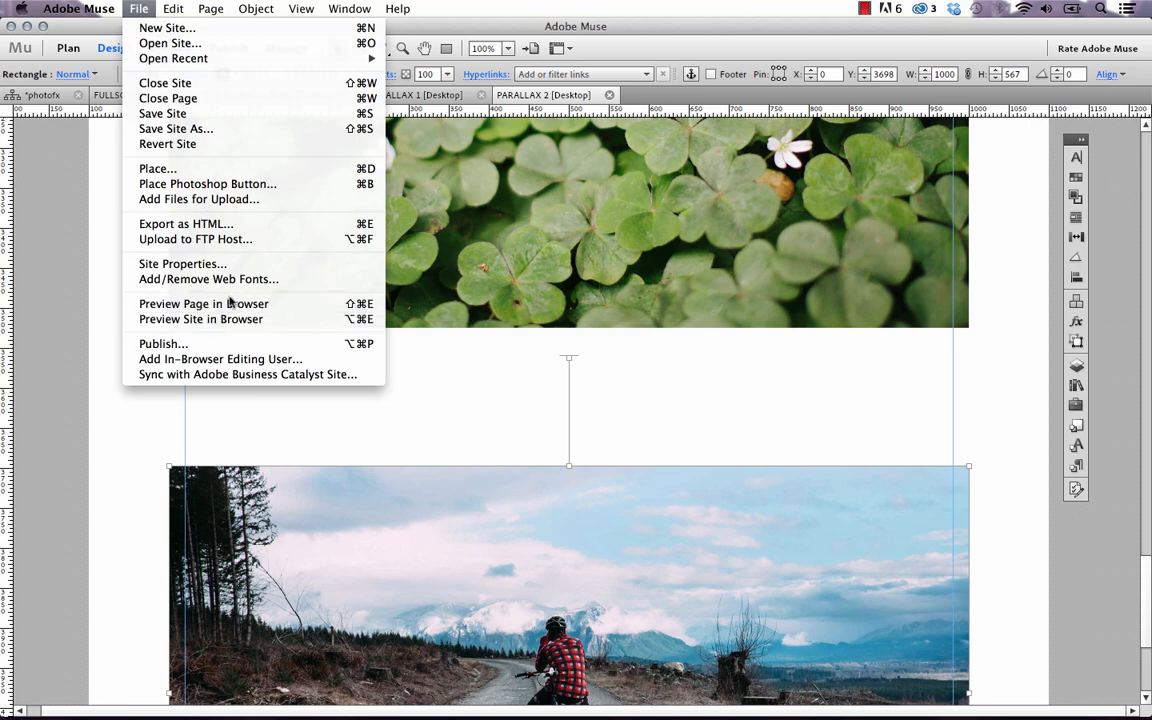
# Preview PARALLAX 2 in Firefox down to the cyclist photo under the clovers, then return to Muse
pyautogui.click(190, 303)
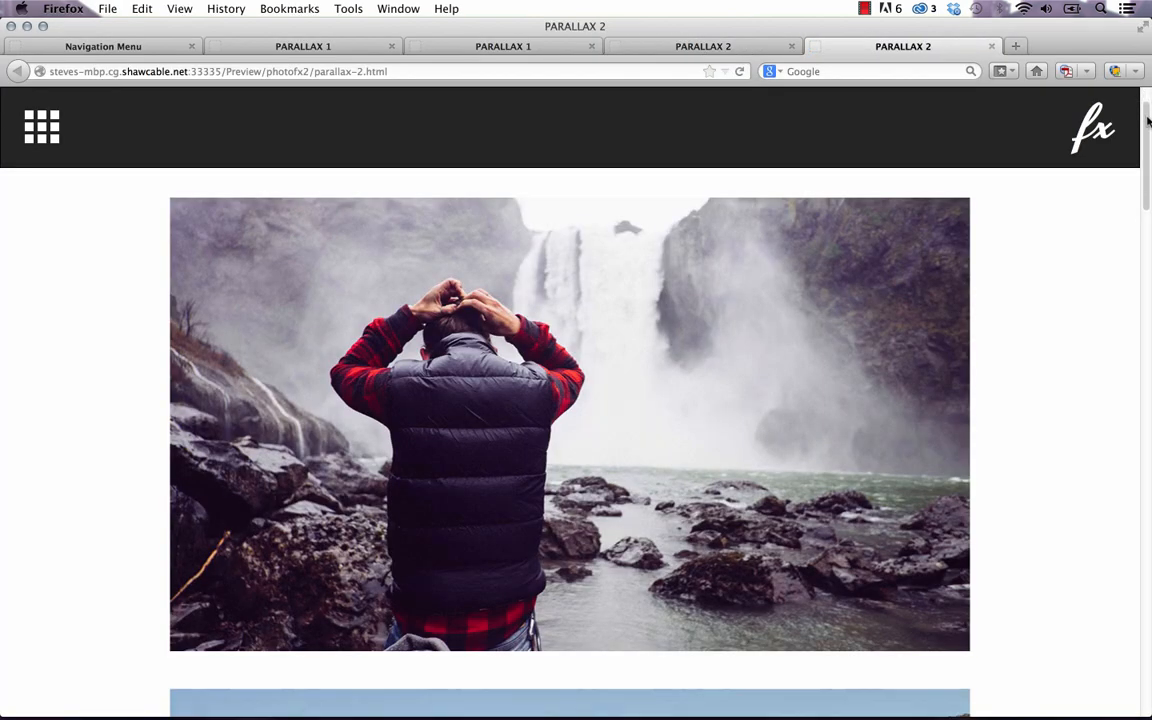
pyautogui.moveTo(1147, 120); pyautogui.dragTo(1143, 643)
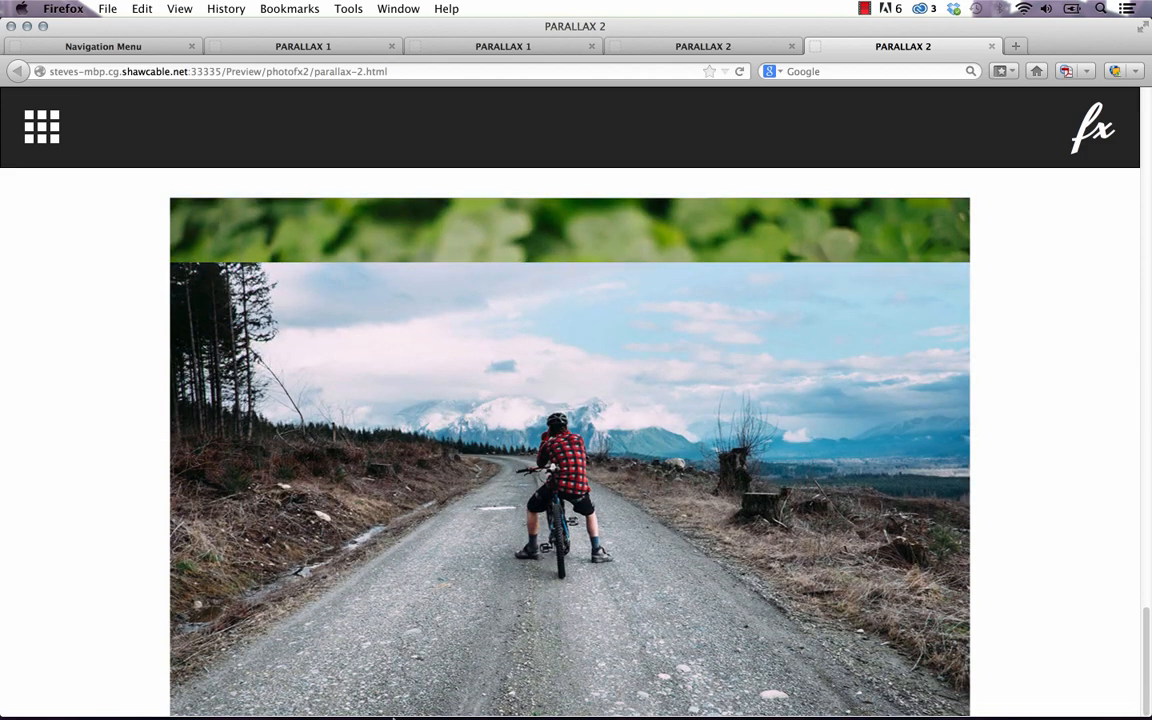
pyautogui.click(447, 692)
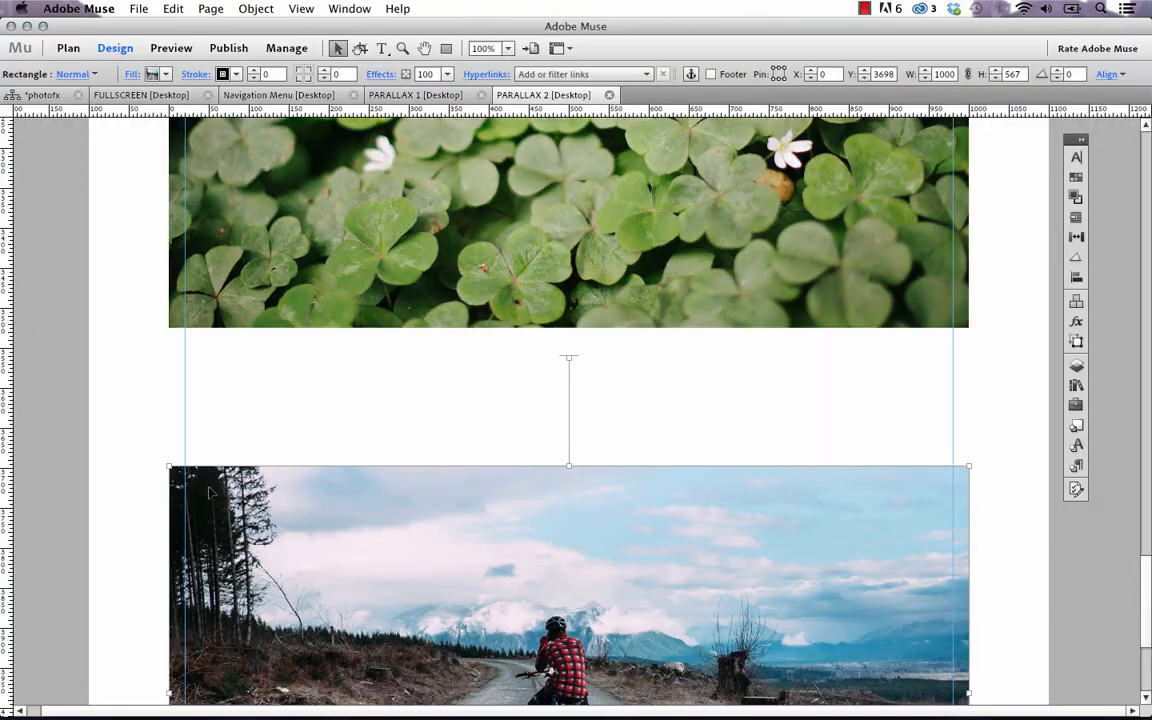
# Extend the page bottom and raise the cyclist rectangle from Y 3698 to Y 3663
pyautogui.scroll(-5, 210, 490)
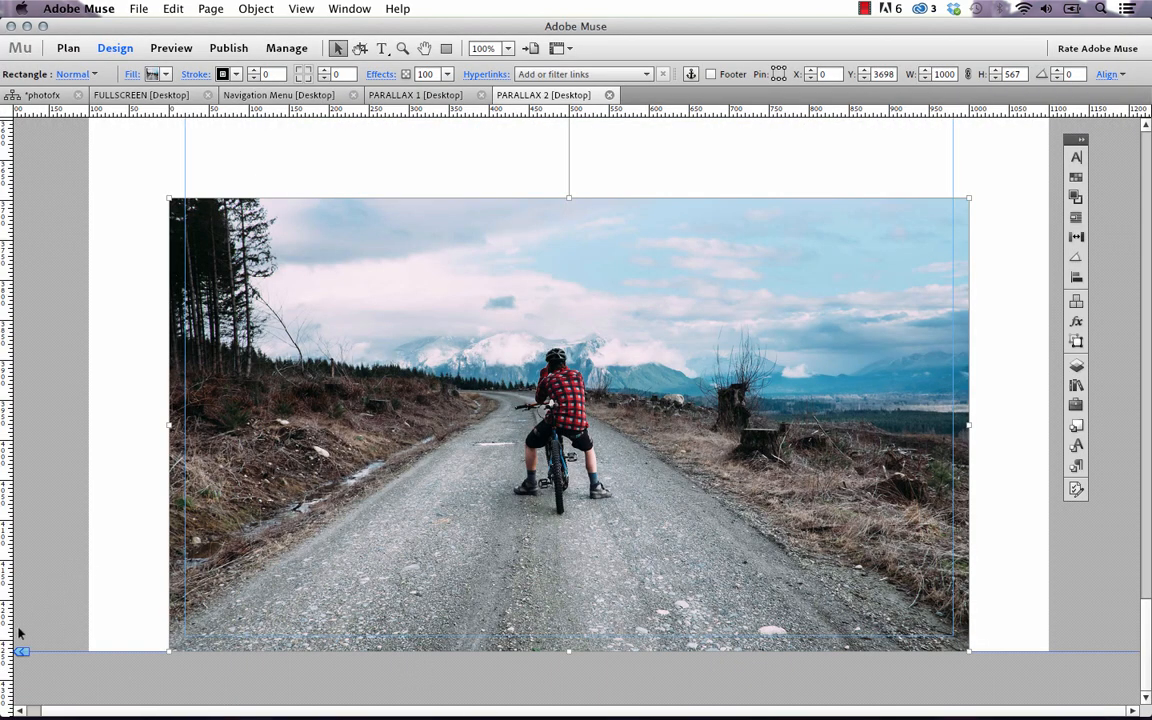
pyautogui.moveTo(16, 650); pyautogui.dragTo(20, 672)
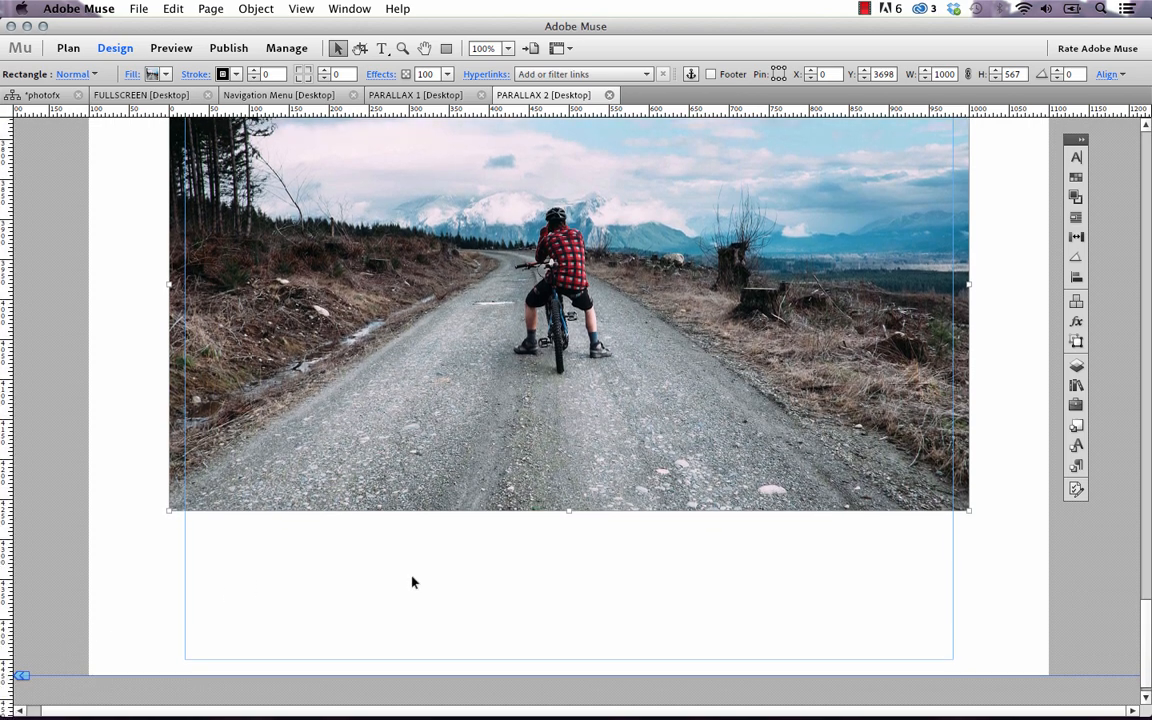
pyautogui.scroll(6, 412, 582)
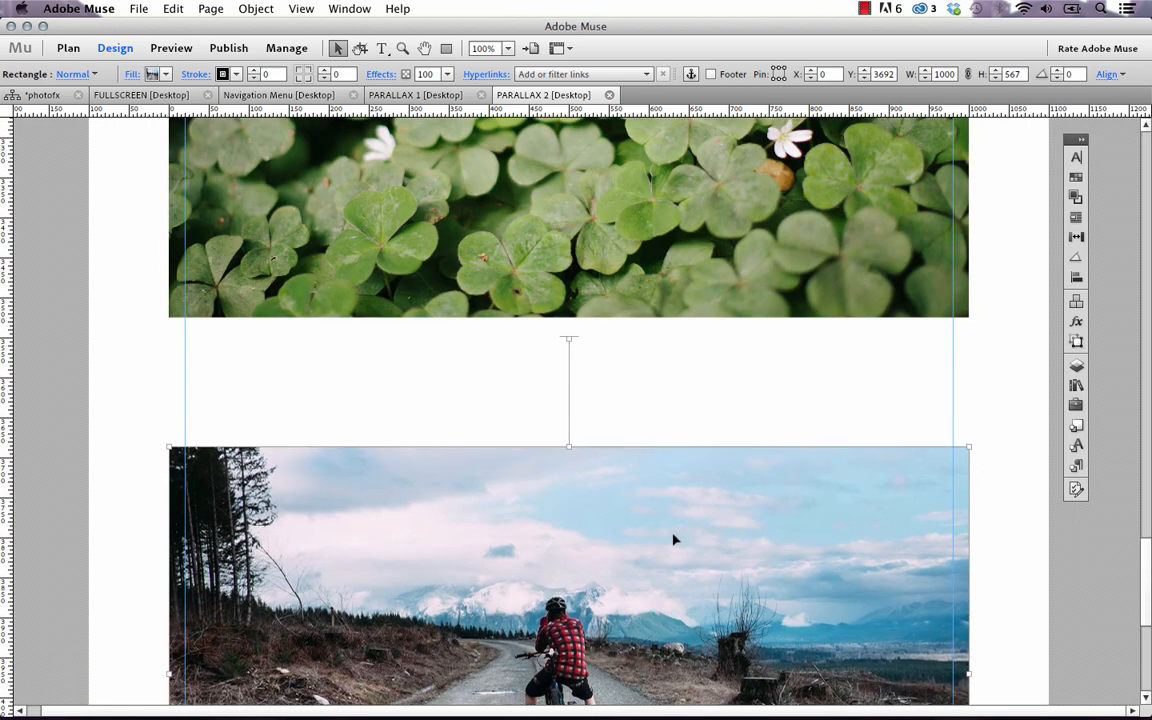
pyautogui.moveTo(674, 540); pyautogui.dragTo(670, 520)
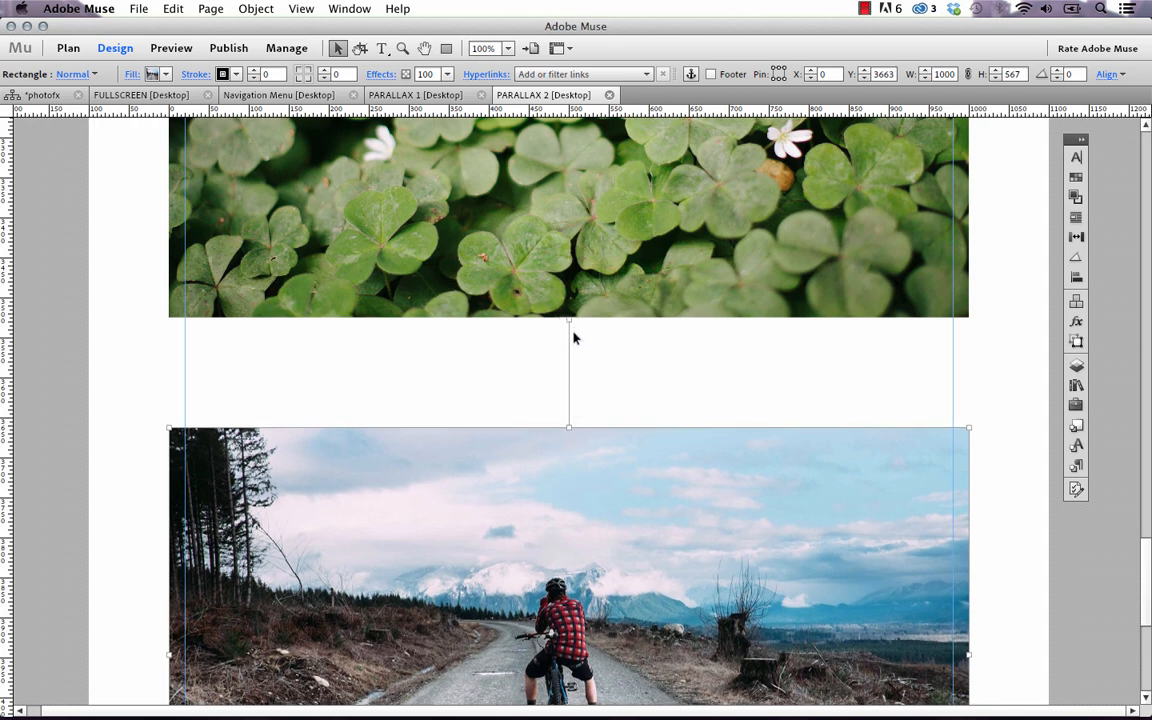
pyautogui.scroll(20, 583, 433)
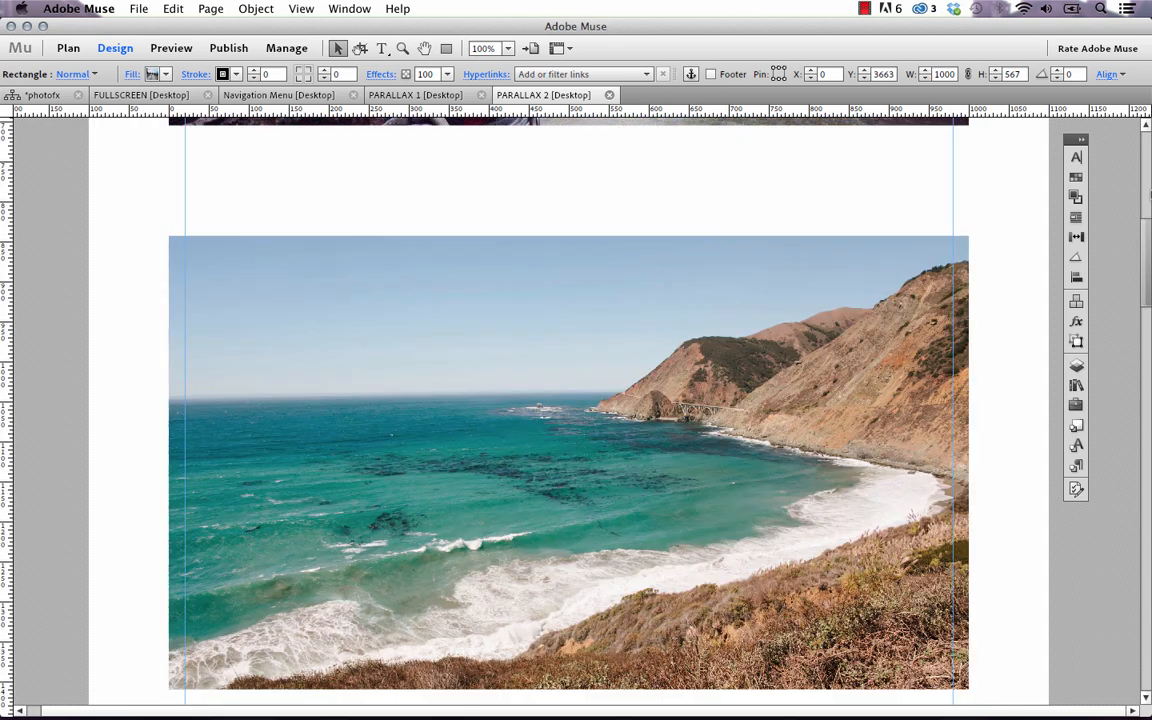
pyautogui.scroll(2, 810, 117)
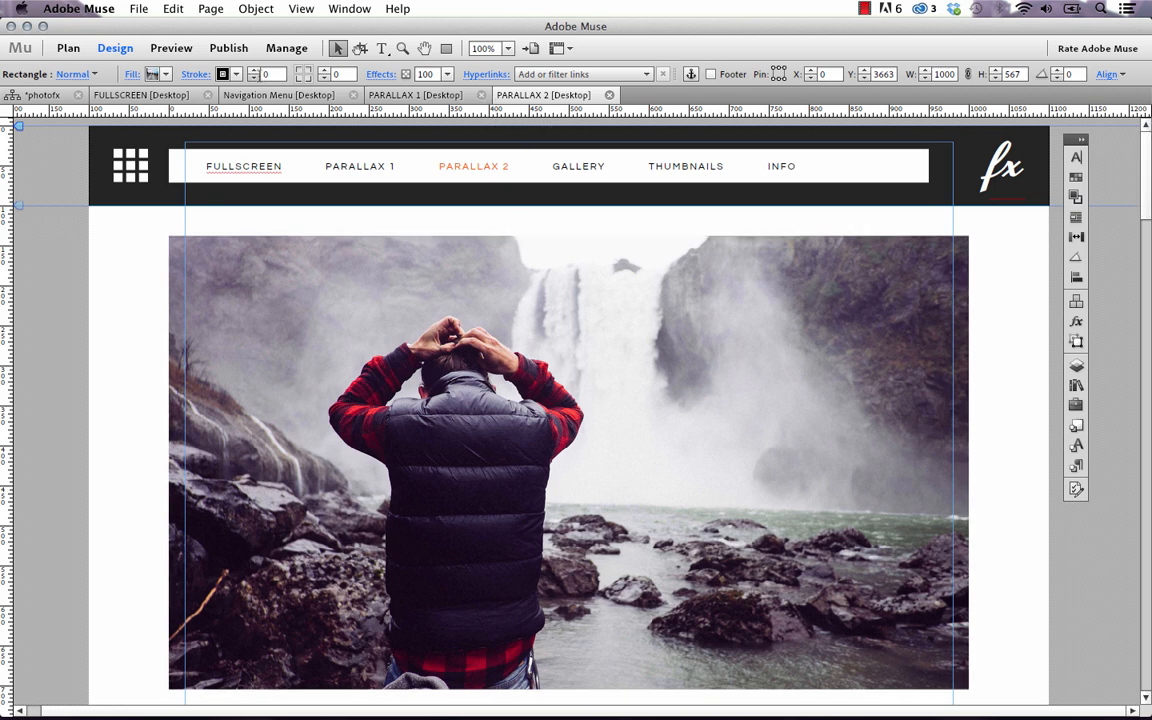
# Draw a small rectangle over the page header, then delete it
pyautogui.click(446, 48)
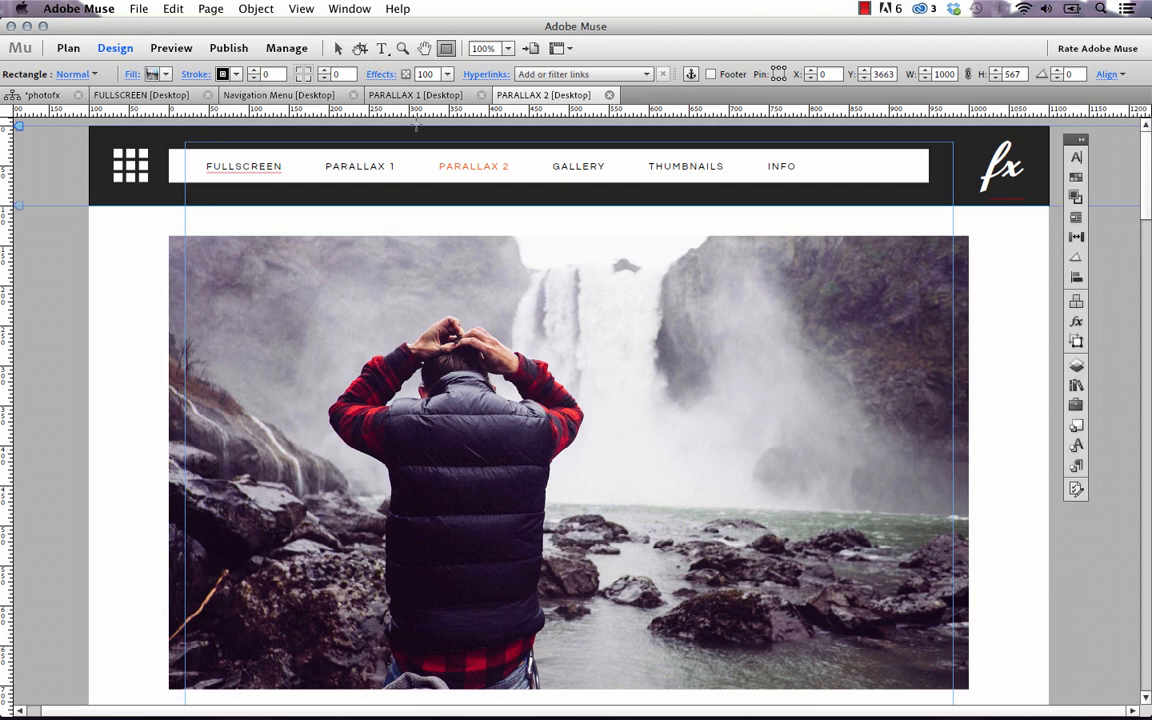
pyautogui.moveTo(415, 127); pyautogui.dragTo(490, 237)
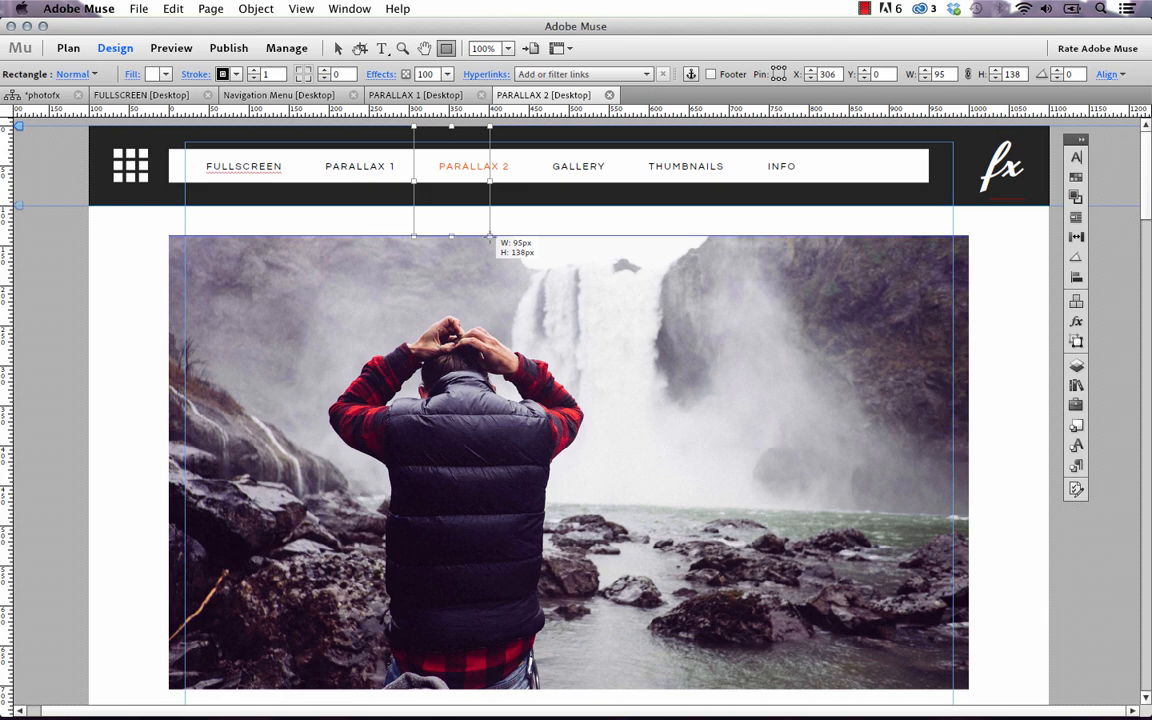
pyautogui.moveTo(490, 237); pyautogui.dragTo(490, 237)
pyautogui.press('Delete')
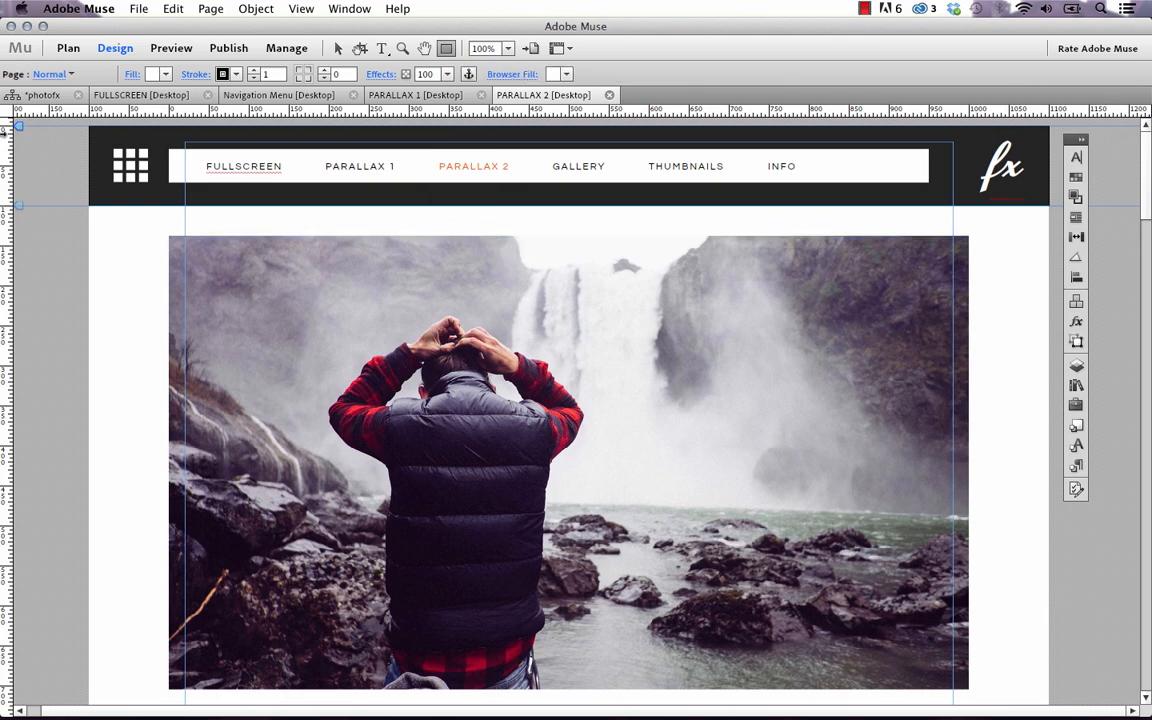
# Scroll down the PARALLAX 2 page and select the cyclist photo rectangle
pyautogui.moveTo(1149, 193); pyautogui.dragTo(1147, 585)
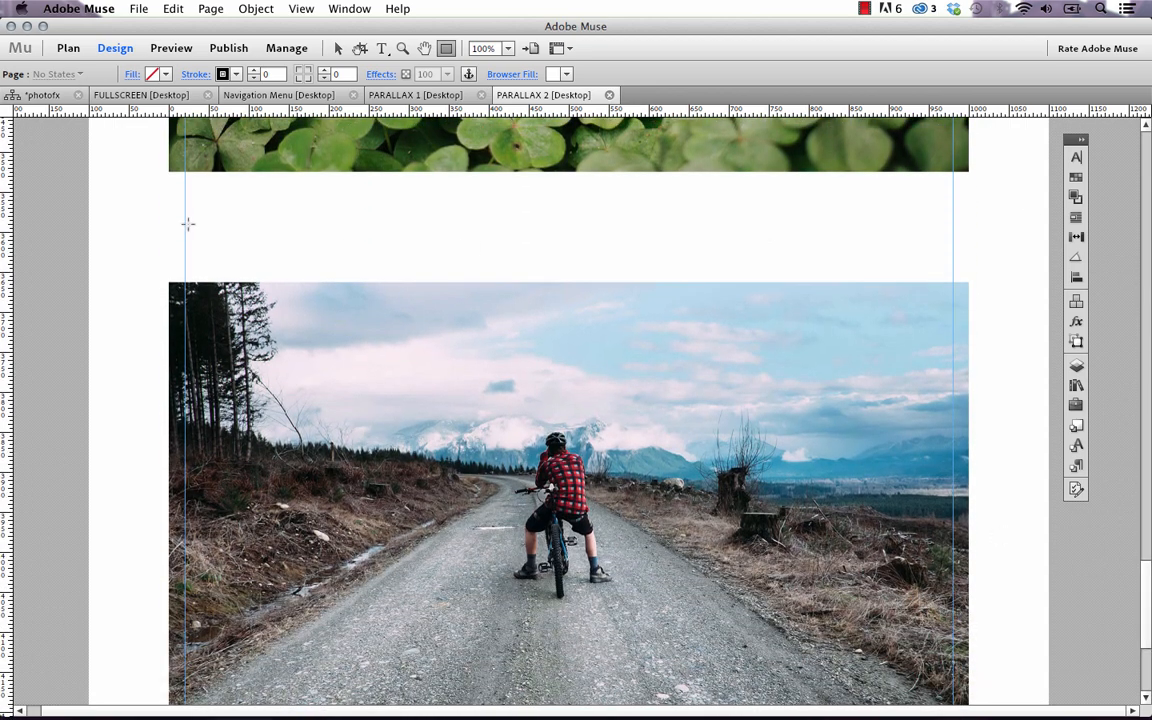
pyautogui.click(522, 408)
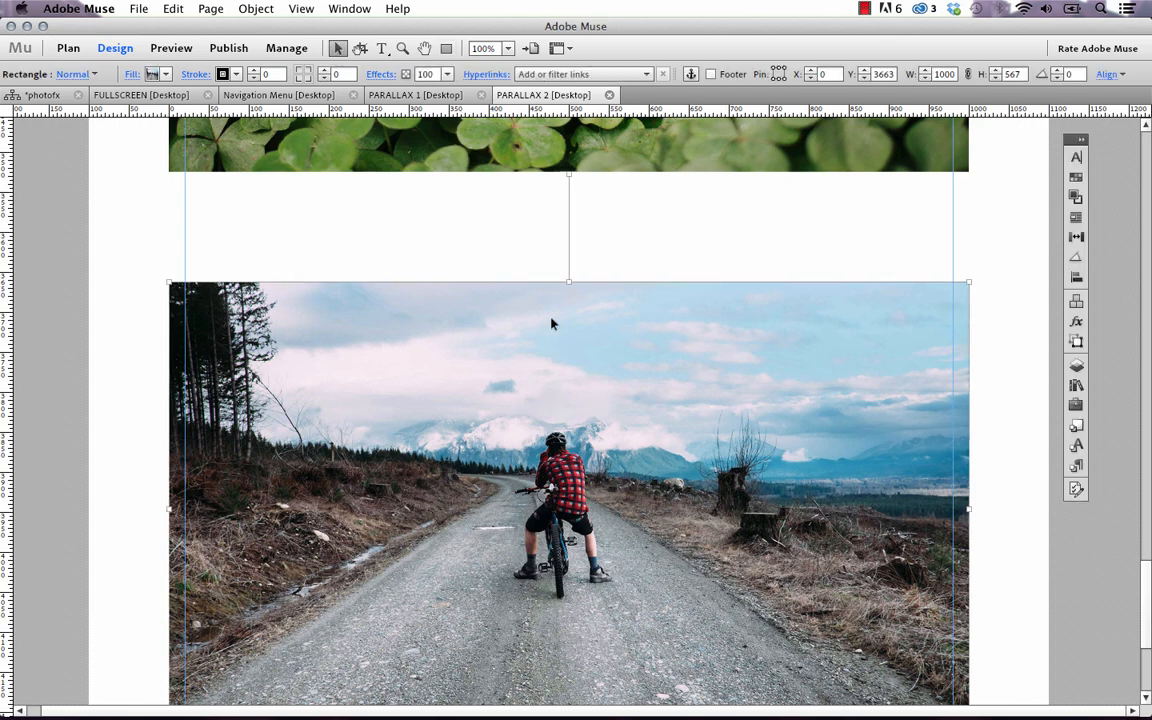
pyautogui.click(139, 8)
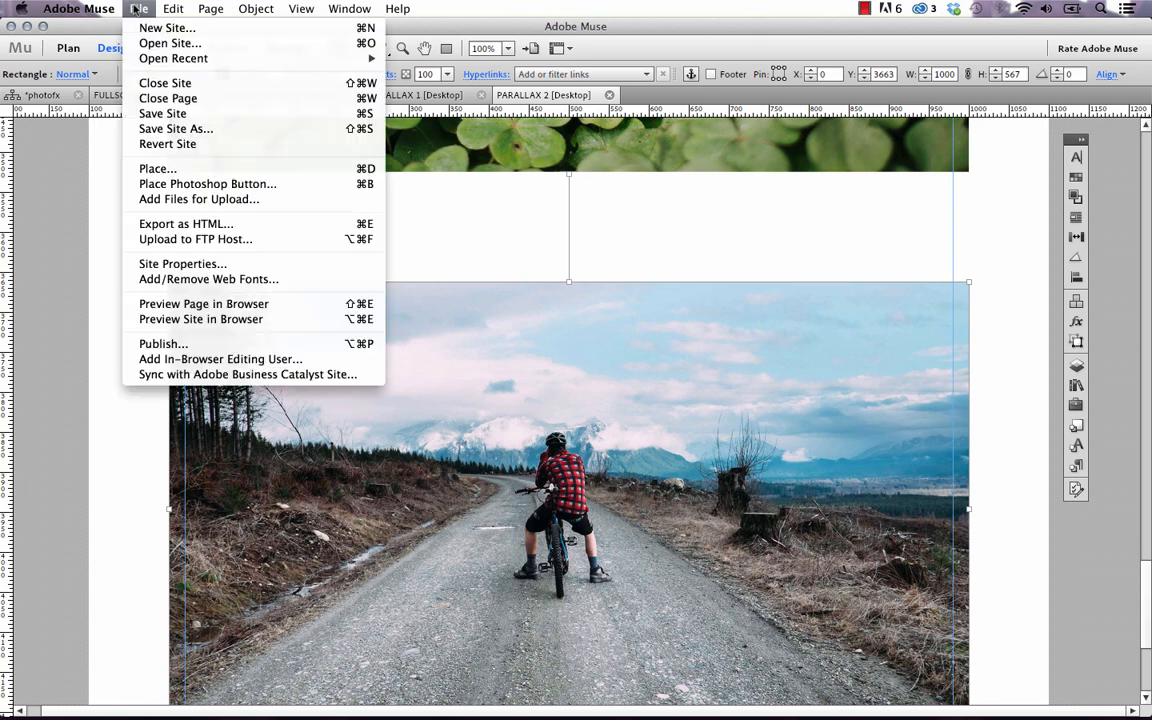
# Preview PARALLAX 2 in Firefox and scroll down to the biker photo at the bottom
pyautogui.click(226, 304)
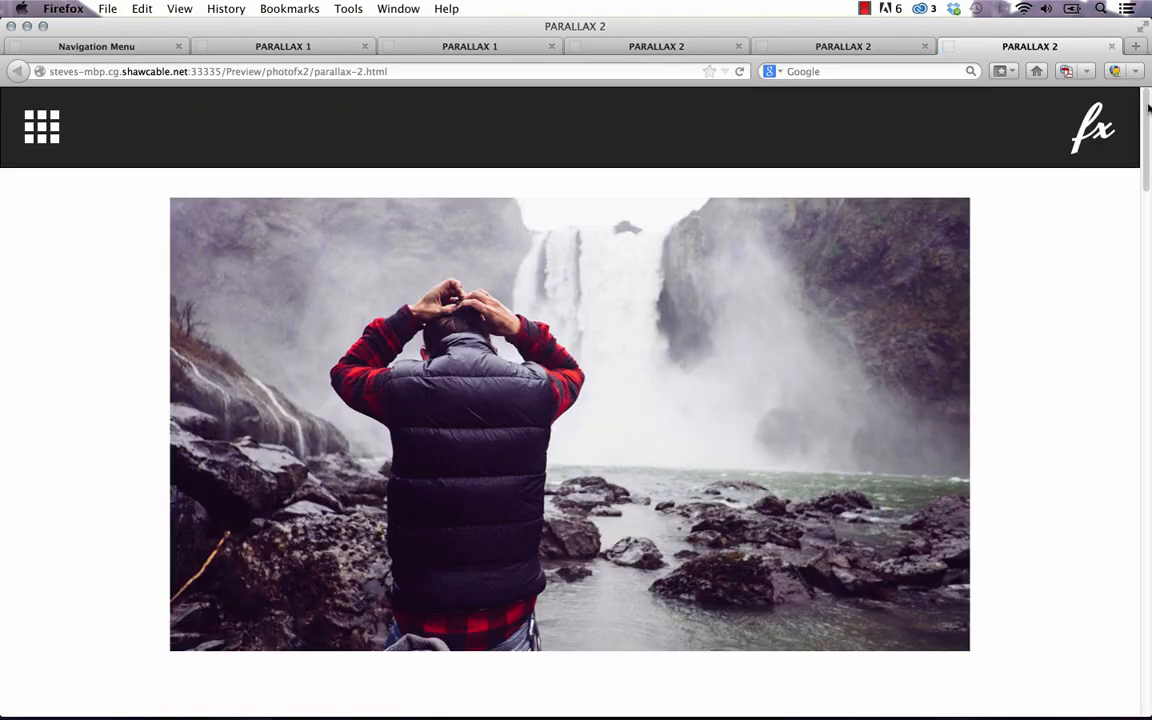
pyautogui.moveTo(1147, 99); pyautogui.dragTo(1147, 533)
pyautogui.scroll(-3, 570, 450)
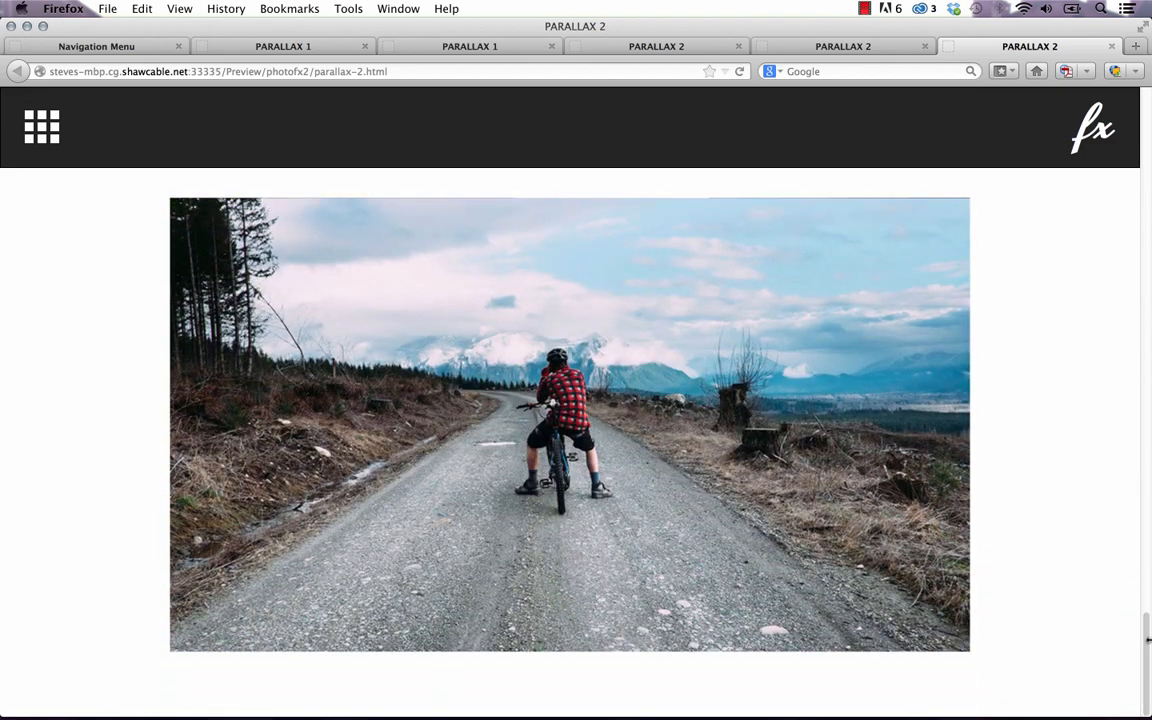
pyautogui.moveTo(1148, 643); pyautogui.dragTo(1148, 598)
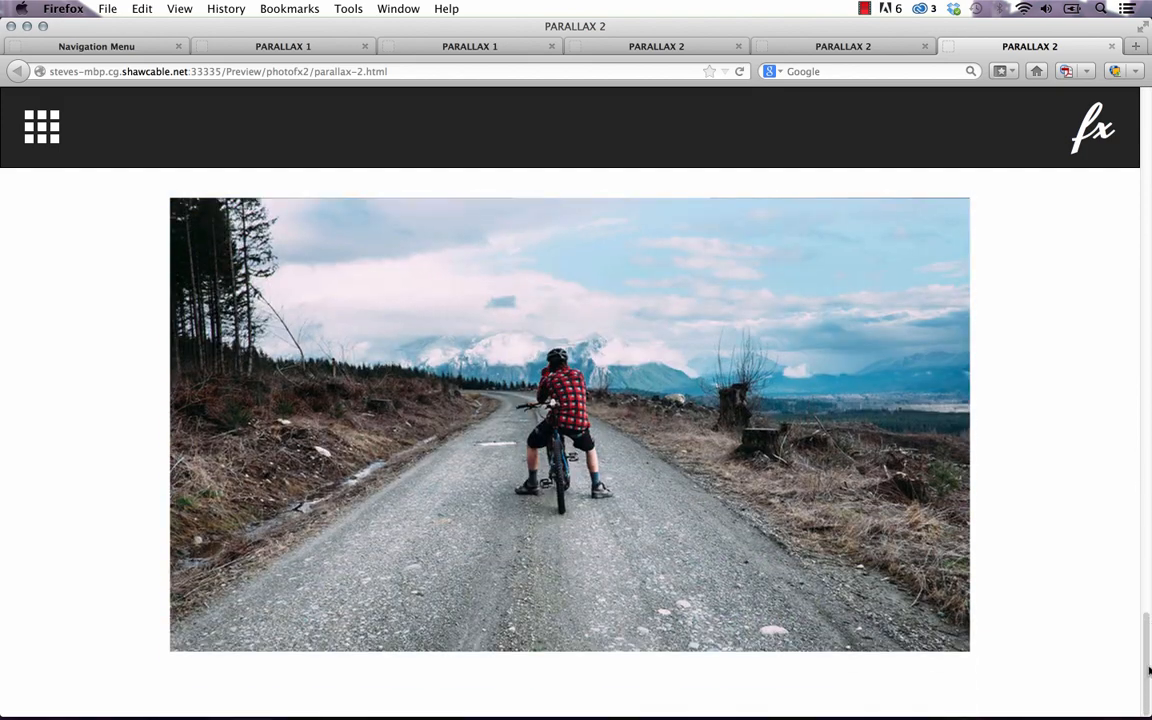